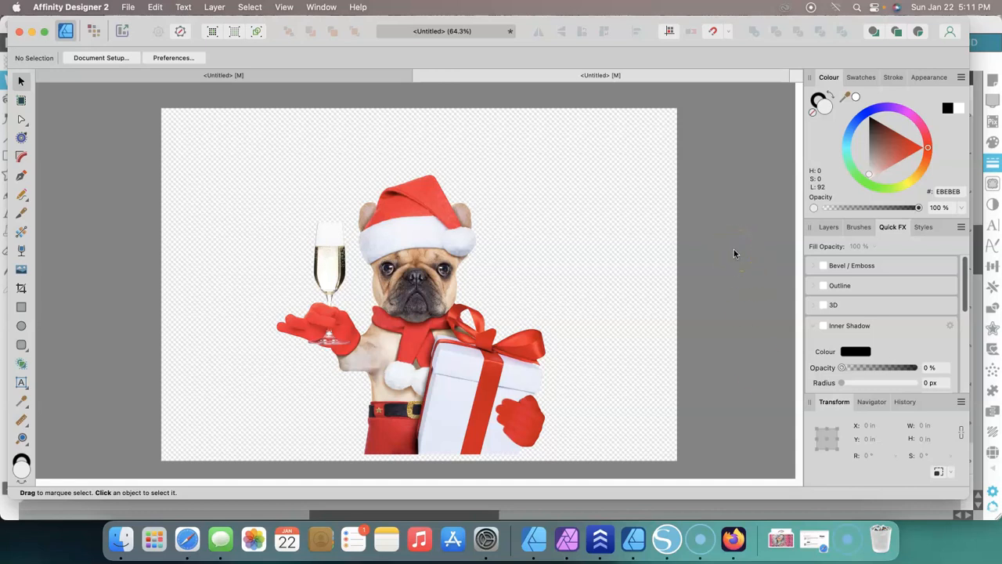
Start a new print document based on the B3 page preset
{"action": "left_click", "coordinate": [745, 271]}
{"action": "left_click", "coordinate": [127, 7]}
{"action": "left_click", "coordinate": [130, 27]}
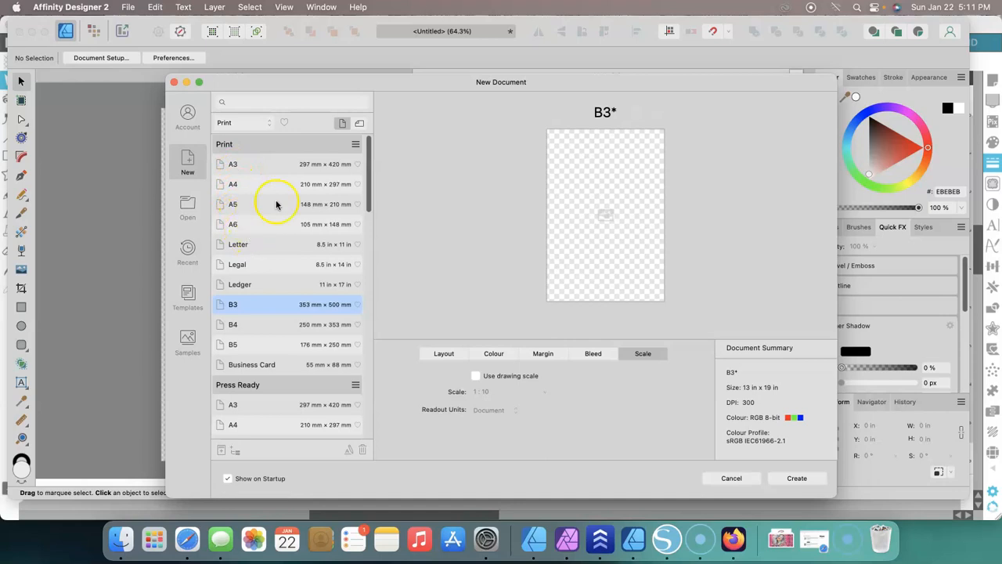
{"action": "scroll", "coordinate": [371, 188], "scroll_direction": "down", "scroll_amount": 2}
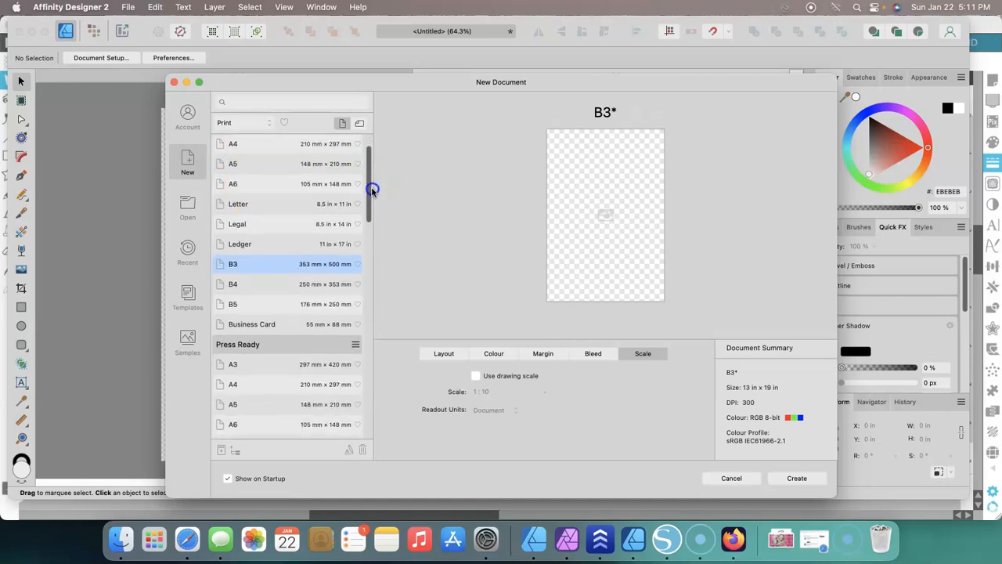
{"action": "left_click", "coordinate": [251, 269]}
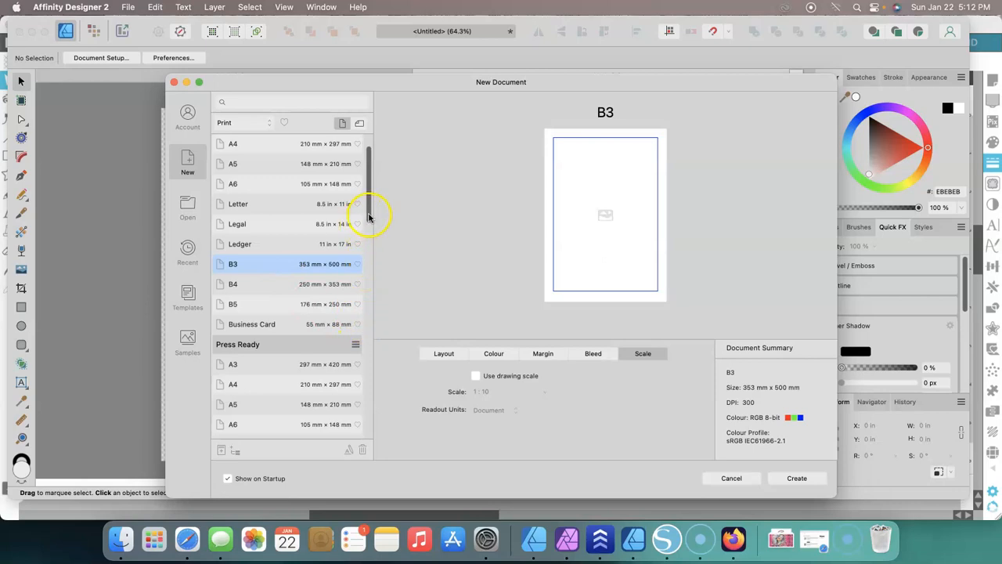
Set the document units to inches and the page size to 13 in wide by 19 in high
{"action": "left_click", "coordinate": [444, 356]}
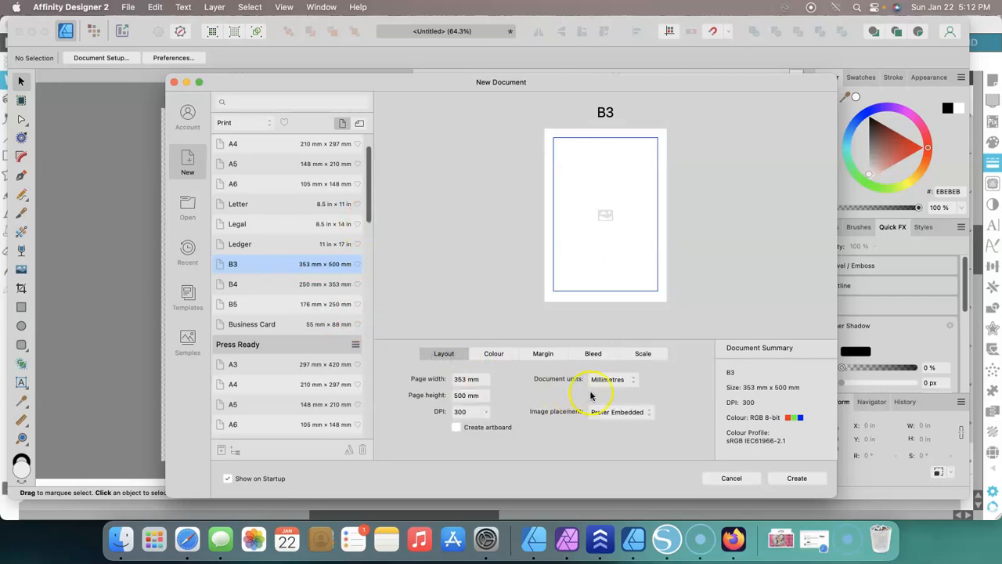
{"action": "left_click", "coordinate": [634, 384]}
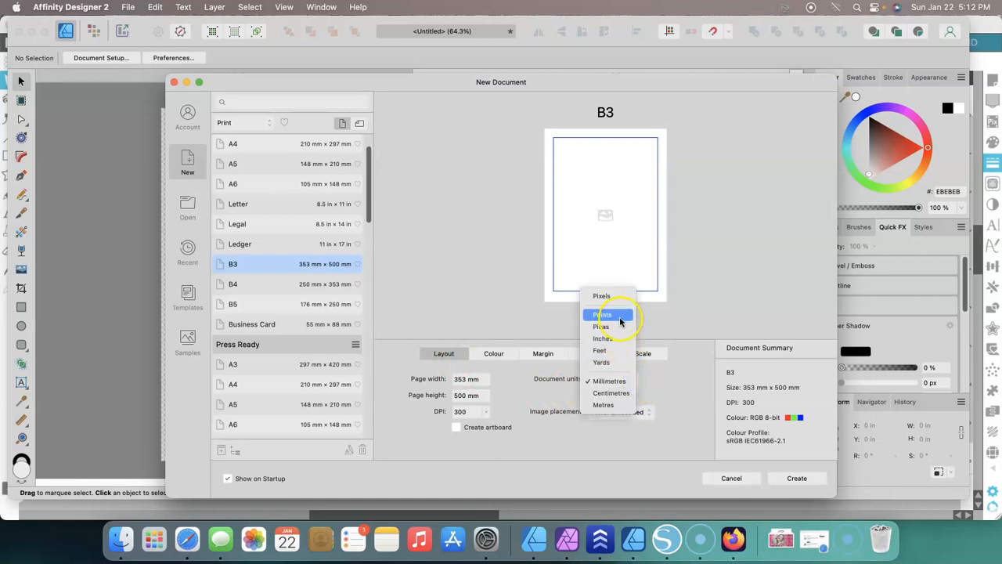
{"action": "left_click", "coordinate": [620, 342]}
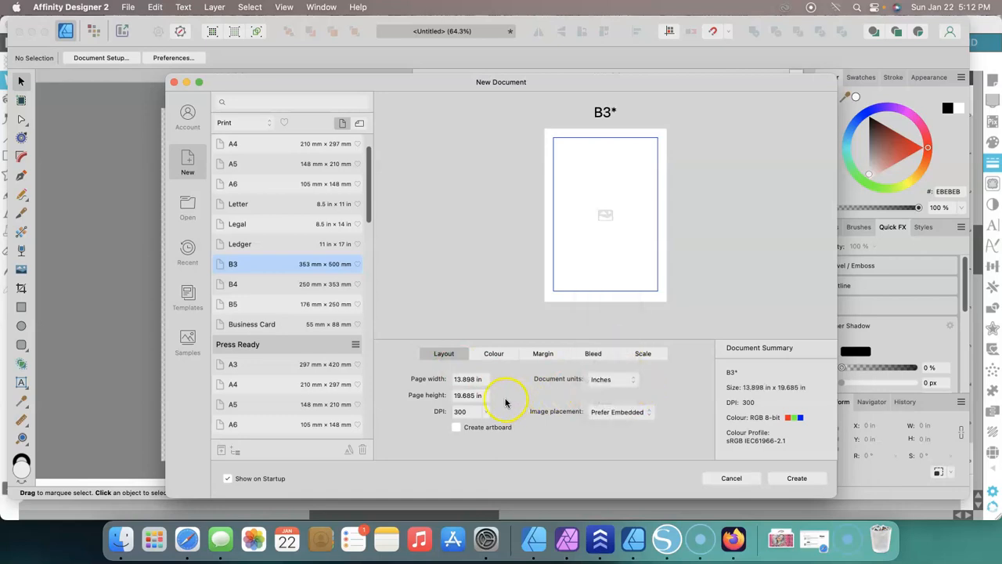
{"action": "left_click", "coordinate": [484, 379]}
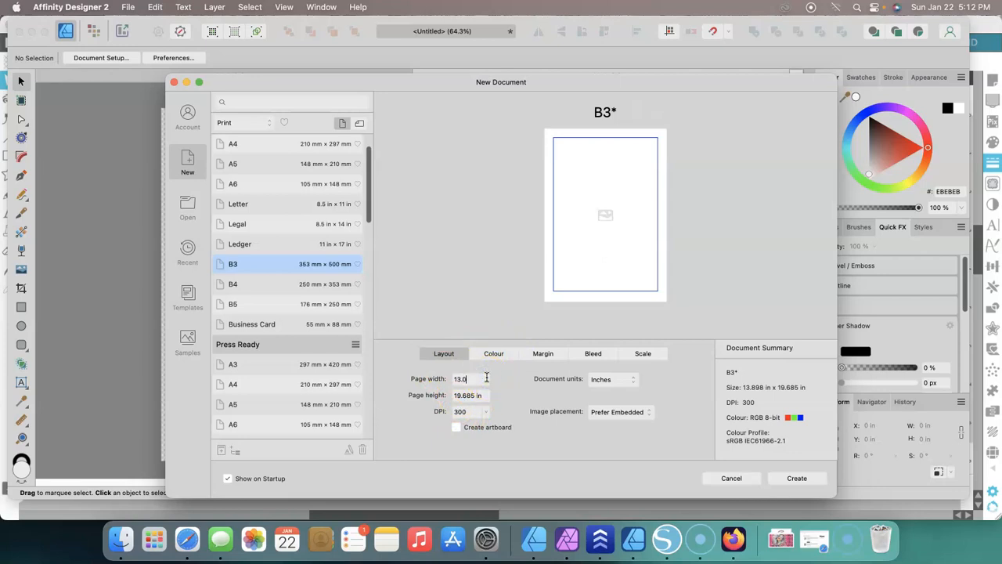
{"action": "left_click", "coordinate": [485, 401]}
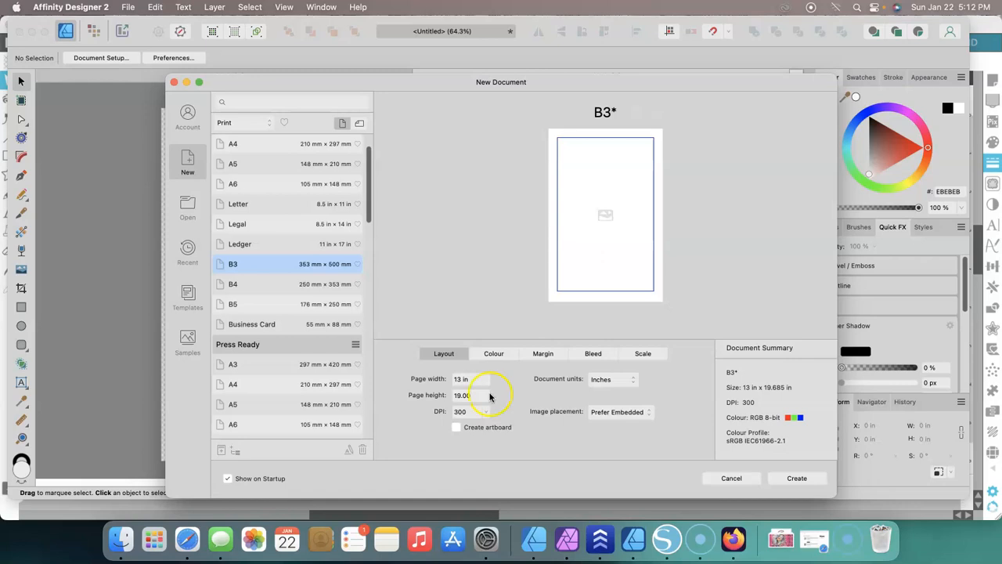
{"action": "left_click", "coordinate": [474, 411]}
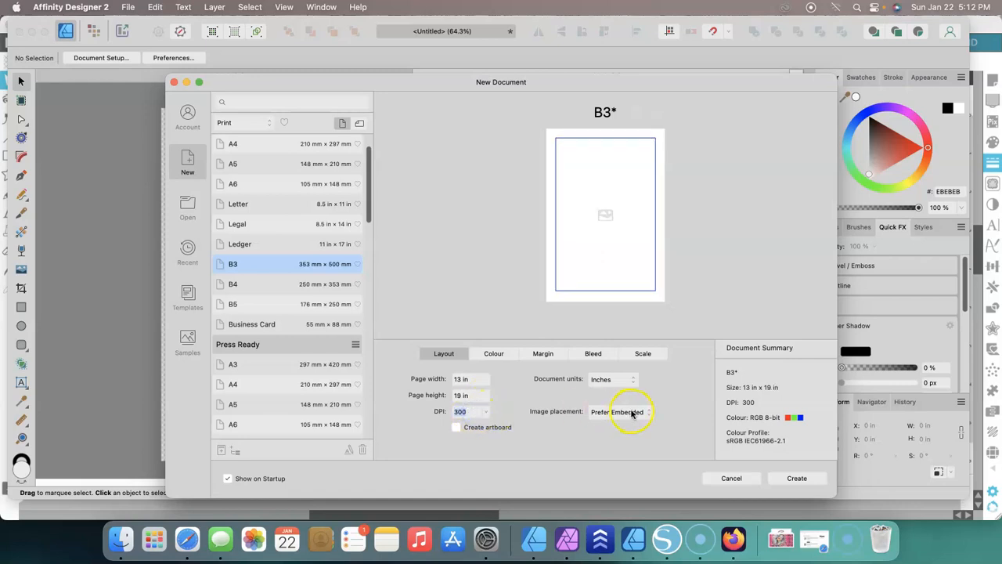
Give the new document a transparent background and exclude margins
{"action": "left_click", "coordinate": [495, 355]}
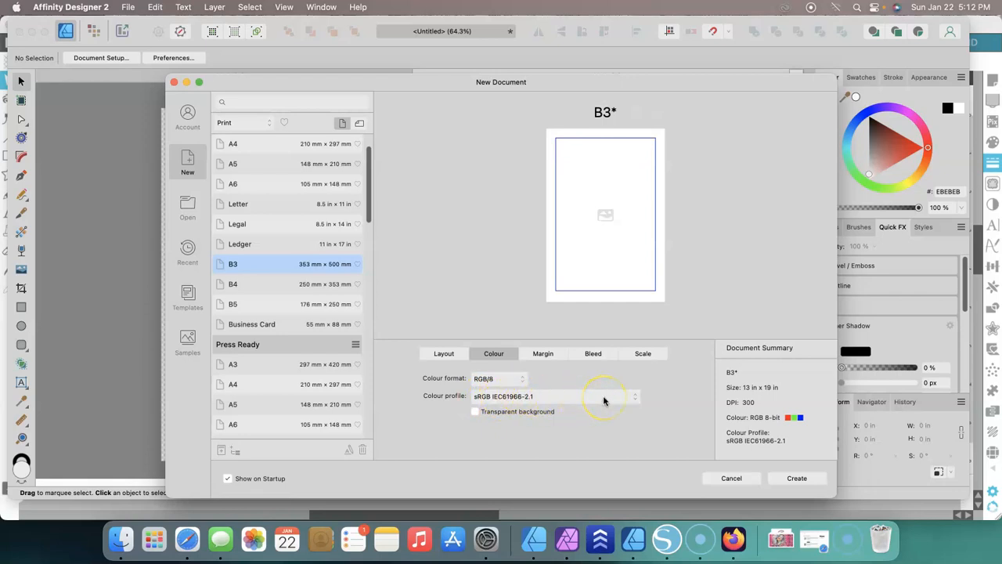
{"action": "left_click", "coordinate": [476, 413]}
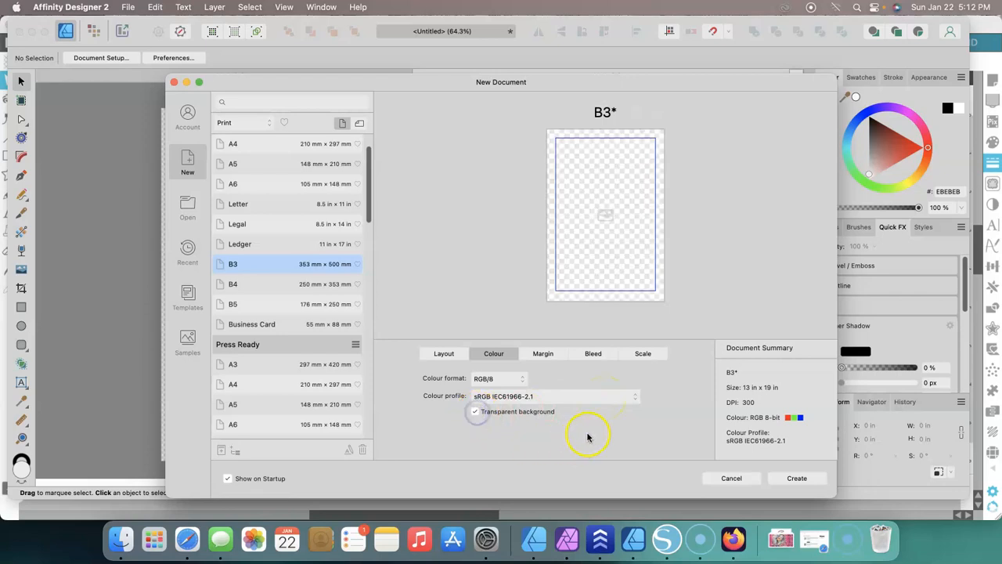
{"action": "left_click", "coordinate": [476, 412]}
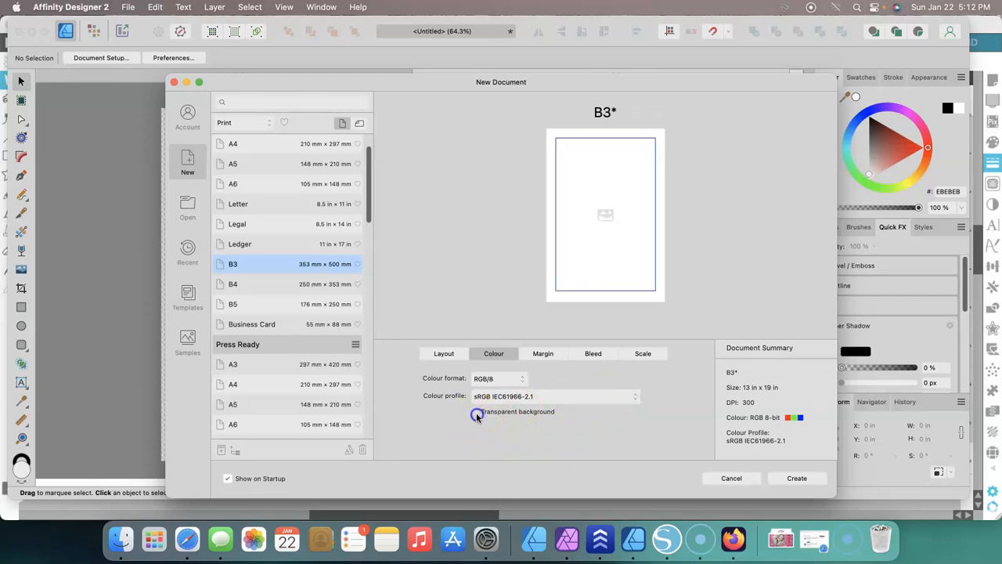
{"action": "left_click", "coordinate": [476, 414]}
{"action": "left_click", "coordinate": [554, 354]}
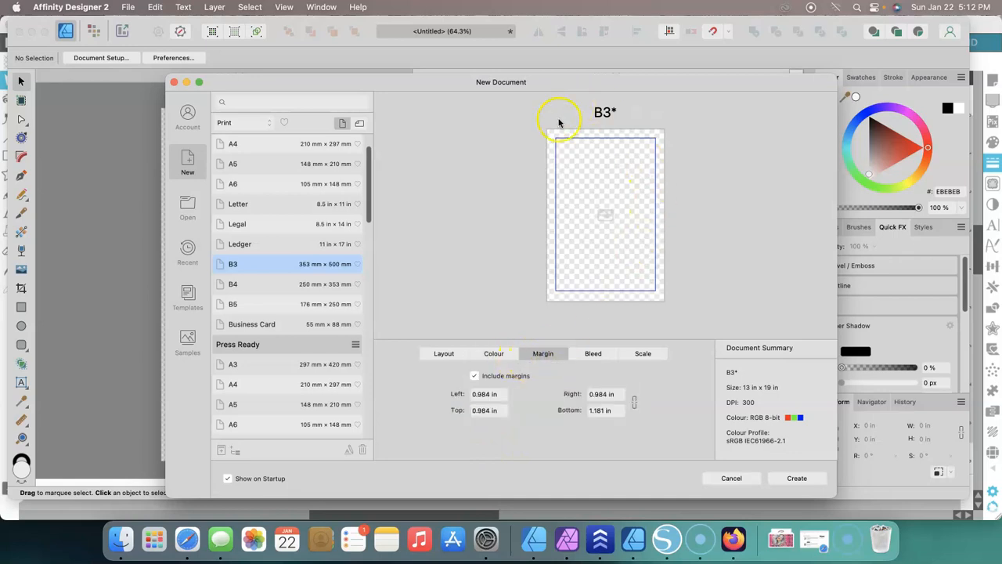
{"action": "left_click", "coordinate": [480, 380]}
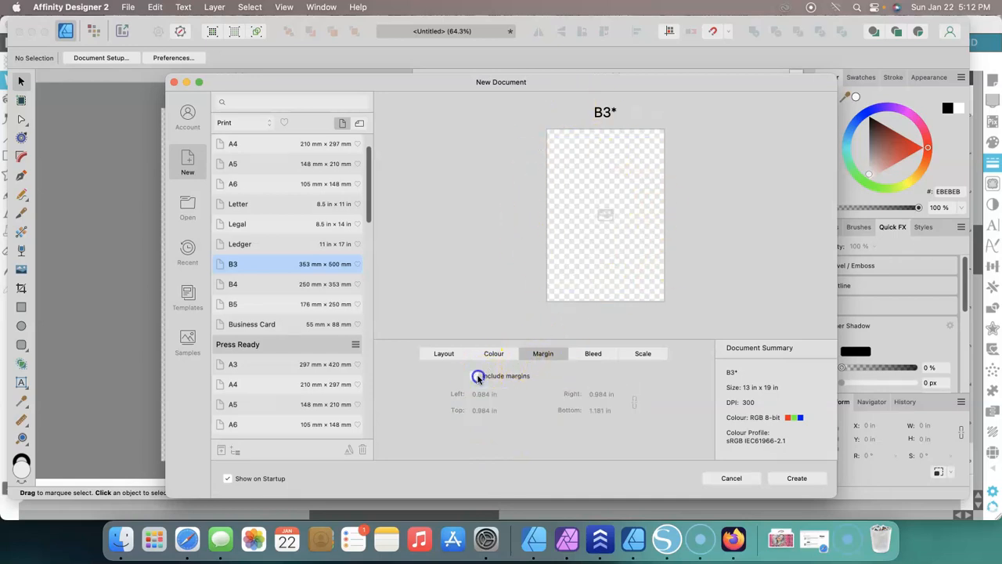
Review the bleed and drawing scale settings, and create the document
{"action": "left_click", "coordinate": [595, 355]}
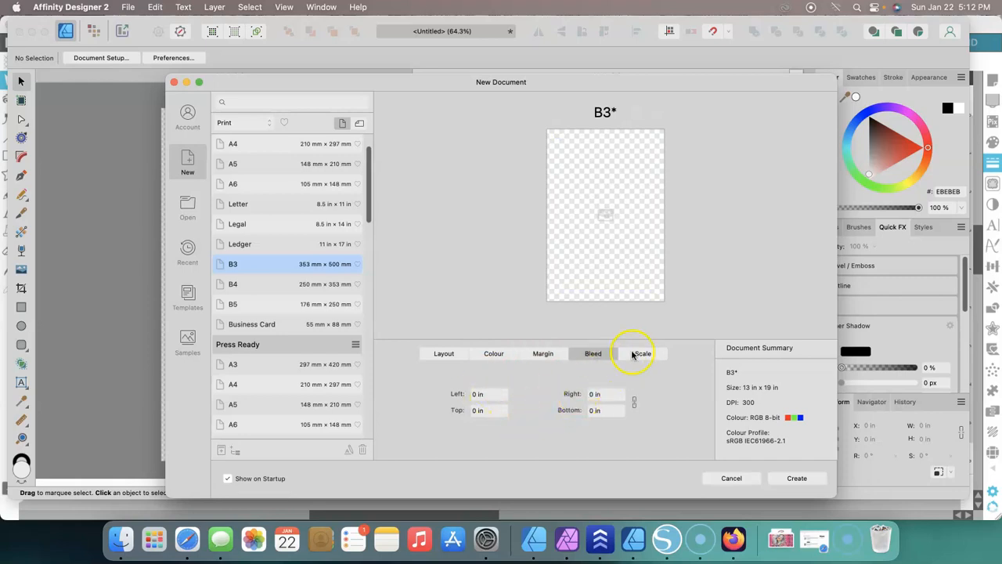
{"action": "left_click", "coordinate": [634, 354]}
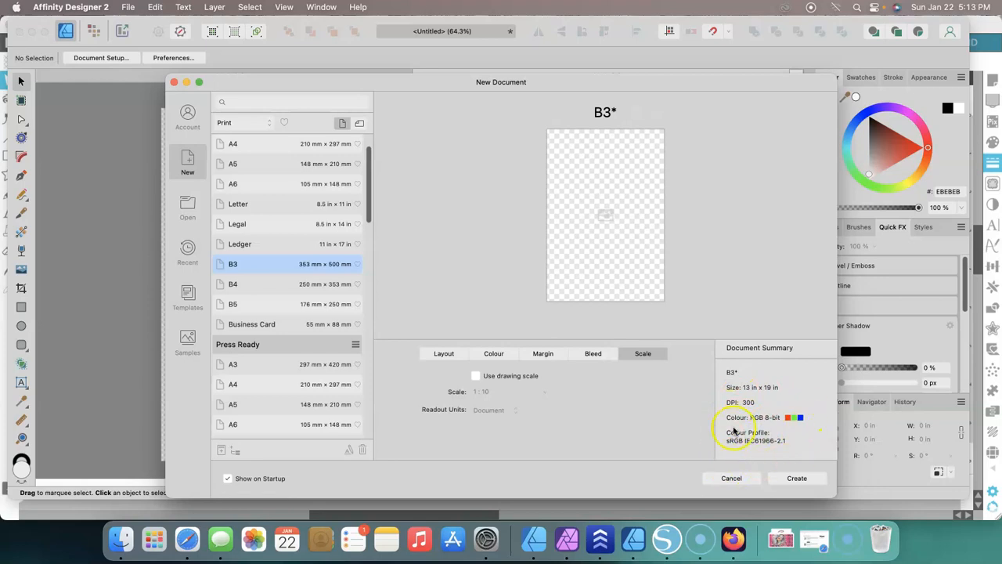
{"action": "left_click", "coordinate": [795, 479]}
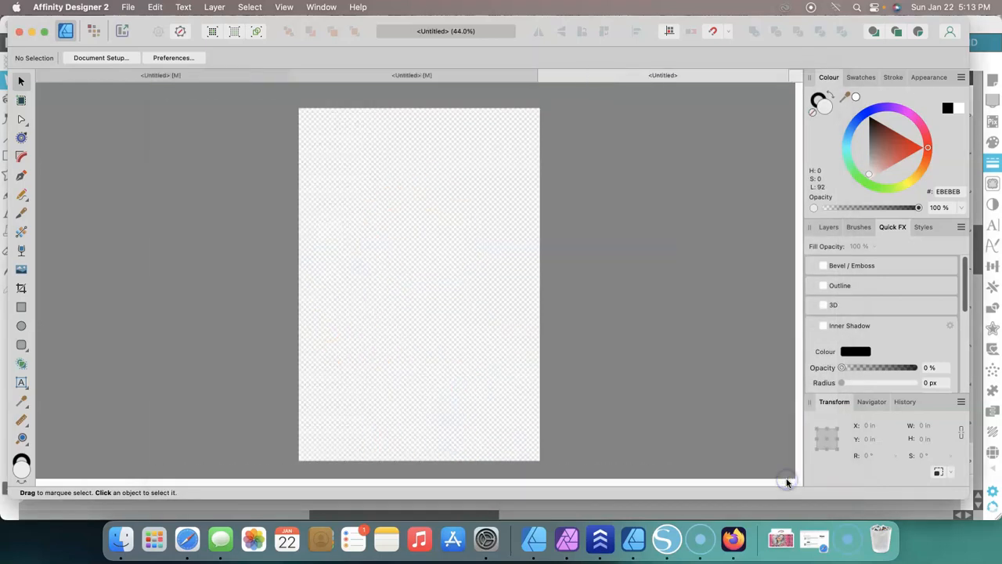
Change the document setup to landscape, 19 by 13 in, with objects anchored to the page
{"action": "left_click", "coordinate": [129, 9]}
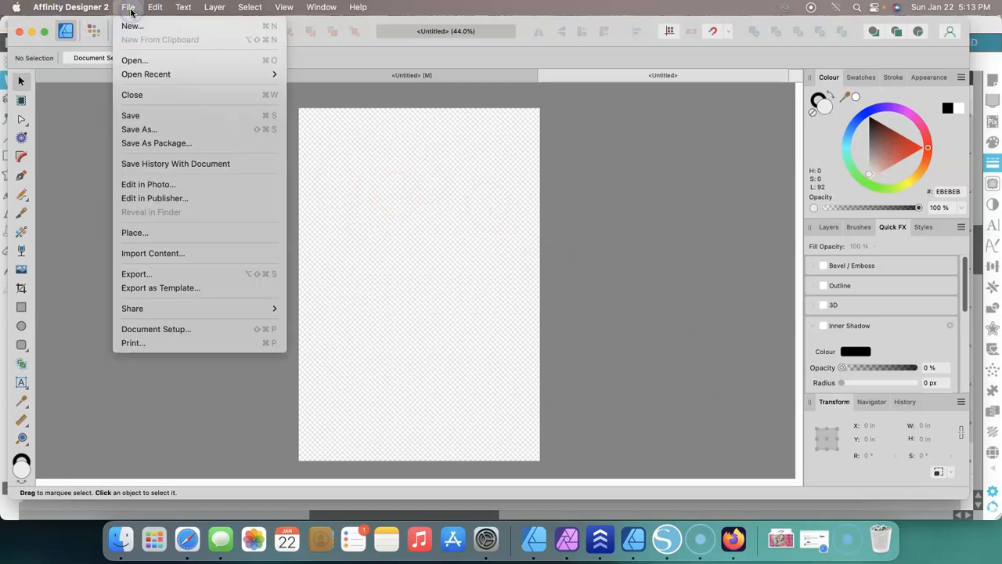
{"action": "left_click", "coordinate": [163, 331]}
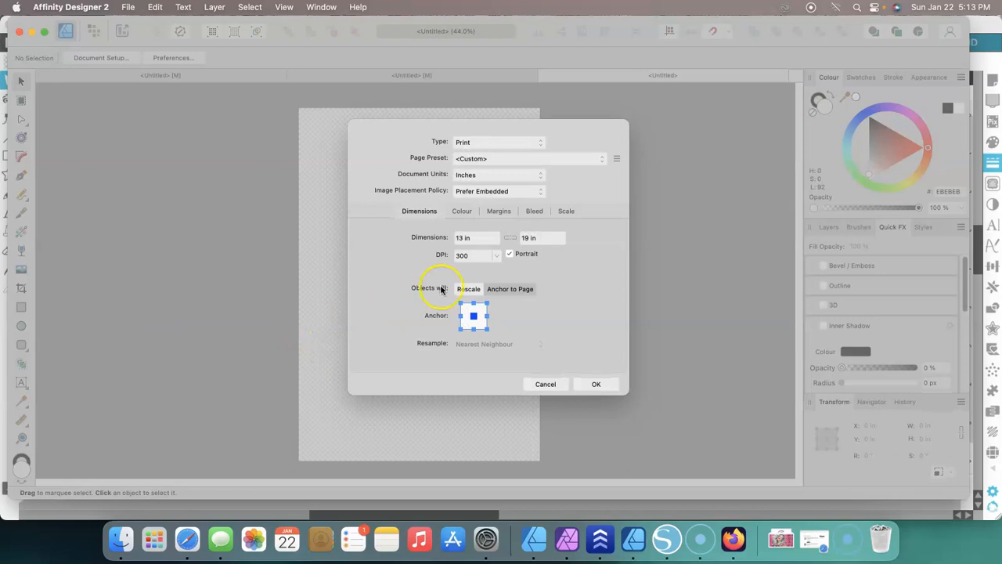
{"action": "left_click", "coordinate": [510, 254]}
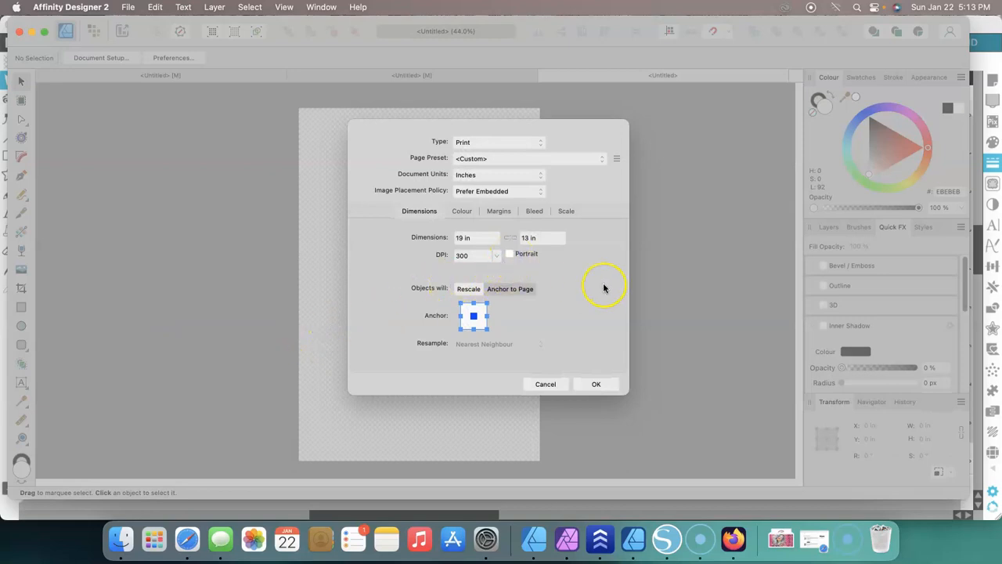
{"action": "left_click", "coordinate": [510, 287]}
{"action": "left_click", "coordinate": [593, 384]}
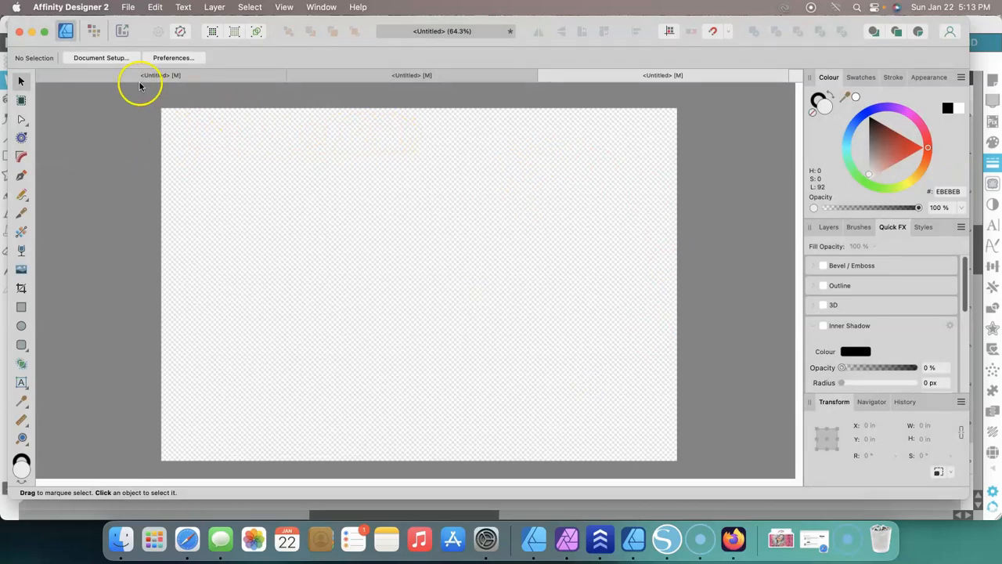
Place the image -american-flag-images.jpg near the middle of the page at about 13 in wide, and deselect it
{"action": "left_click", "coordinate": [127, 7]}
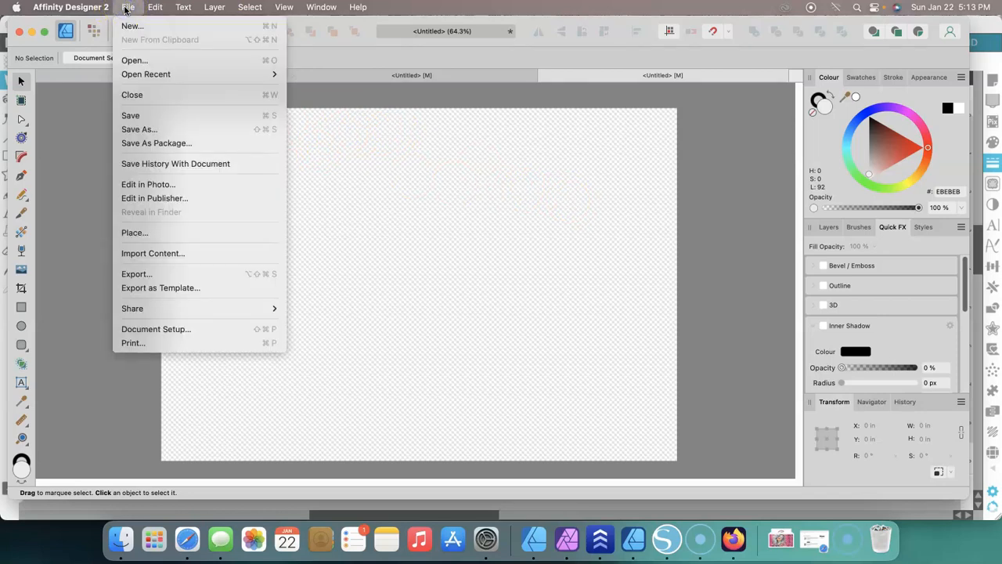
{"action": "left_click", "coordinate": [135, 232]}
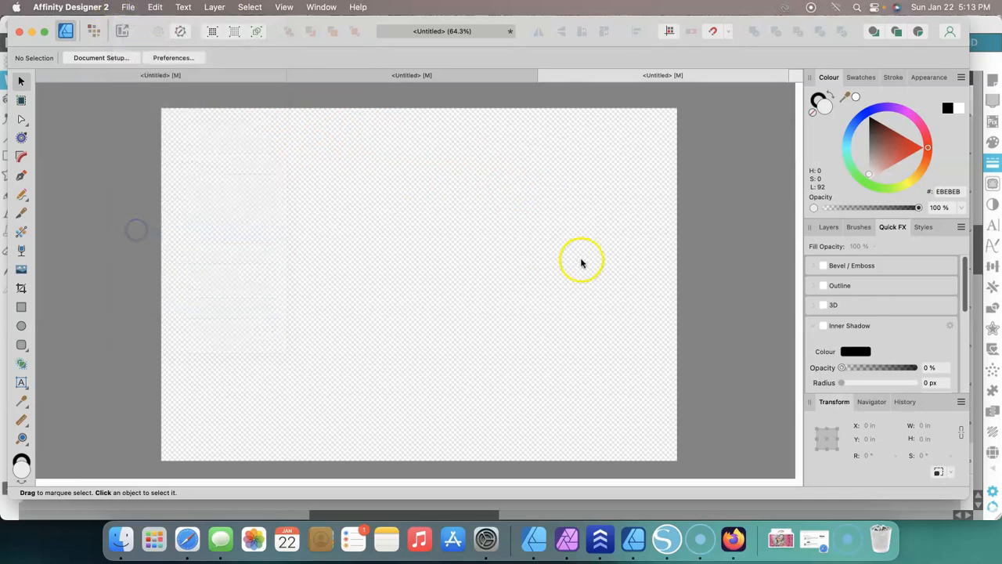
{"action": "left_click", "coordinate": [412, 205]}
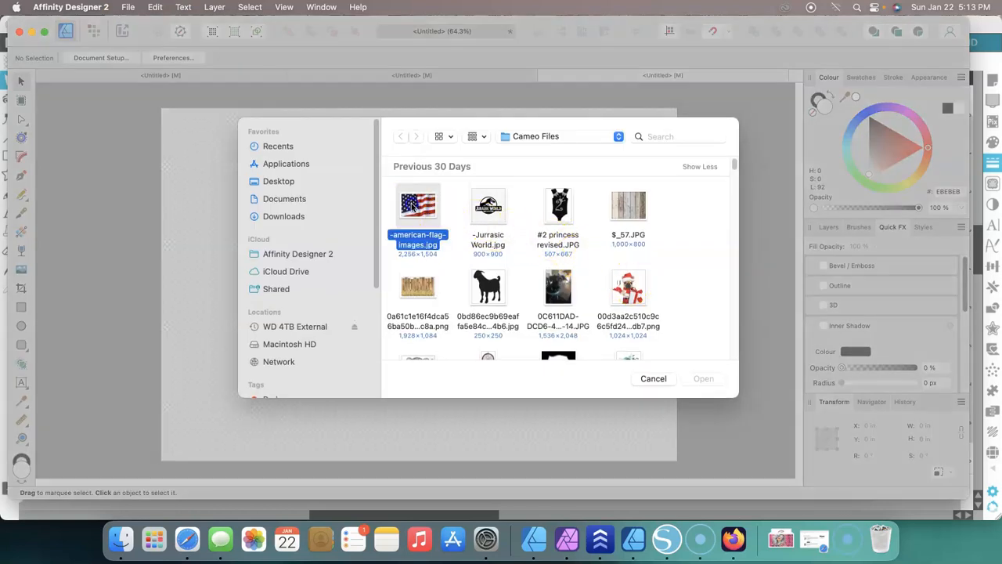
{"action": "left_click", "coordinate": [700, 379]}
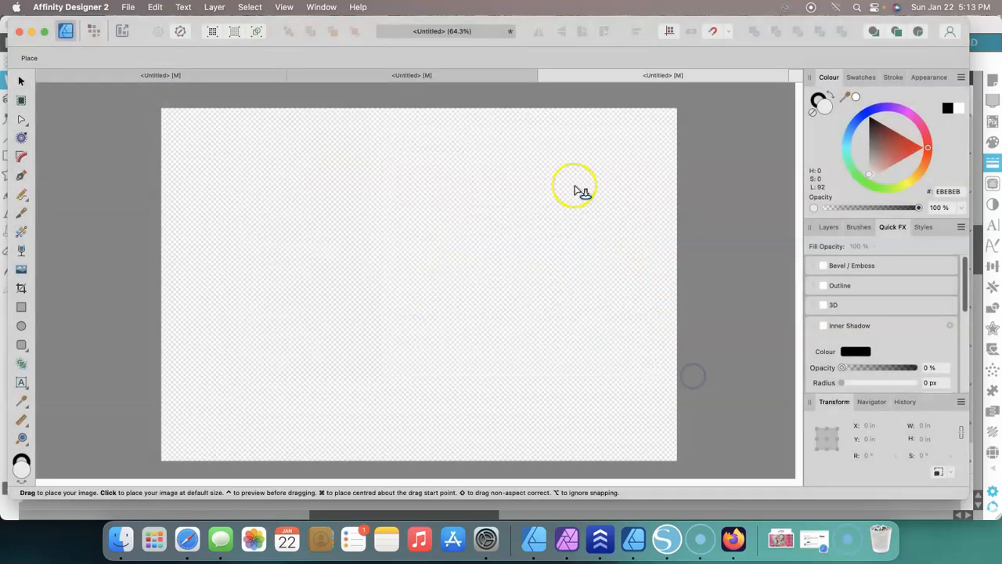
{"action": "left_click_drag", "start_coordinate": [252, 161], "coordinate": [634, 353]}
{"action": "left_click", "coordinate": [741, 239]}
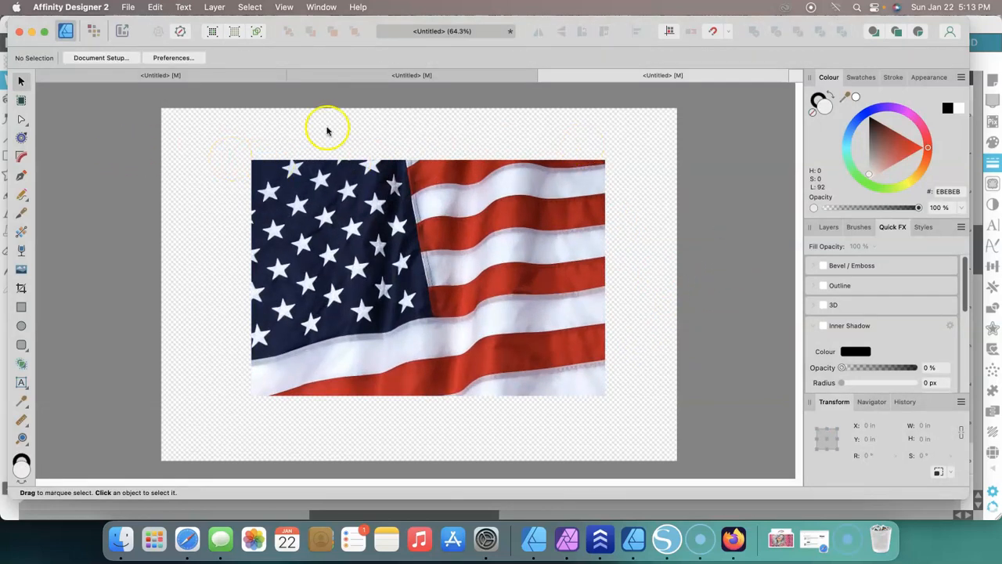
Show the rulers and switch the page to portrait, 13 by 19 in, with objects anchored to the page
{"action": "left_click", "coordinate": [285, 7]}
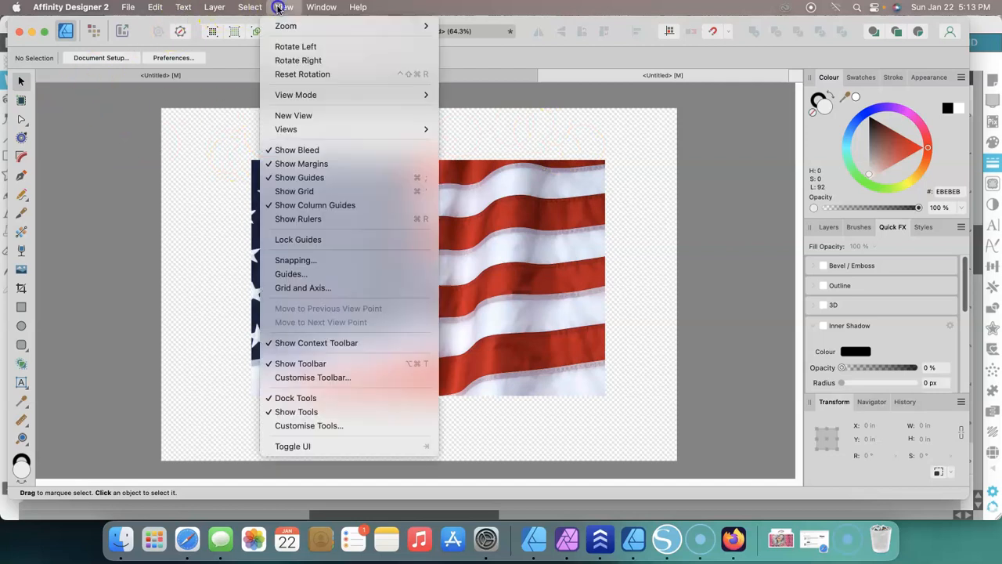
{"action": "left_click", "coordinate": [331, 219]}
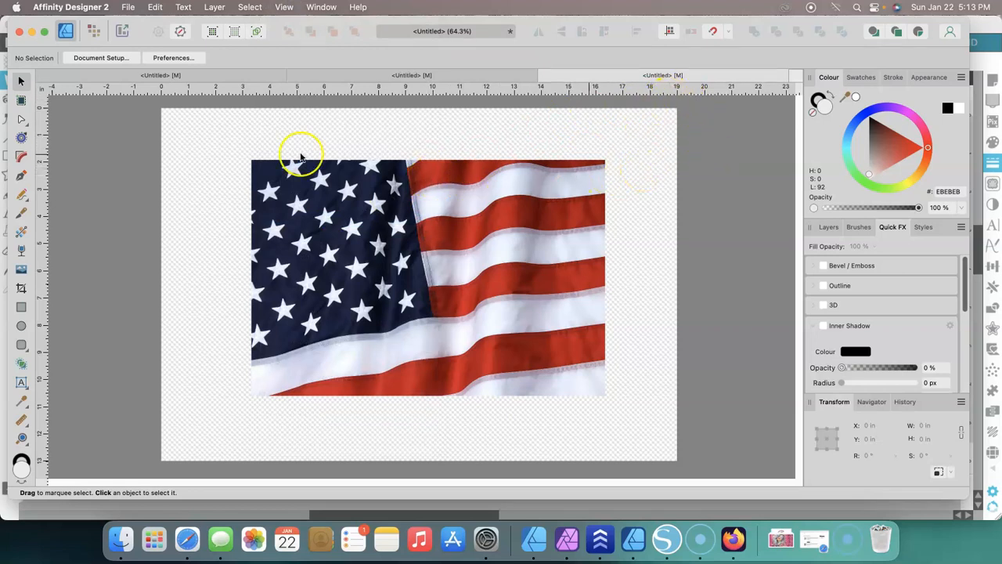
{"action": "left_click", "coordinate": [128, 7]}
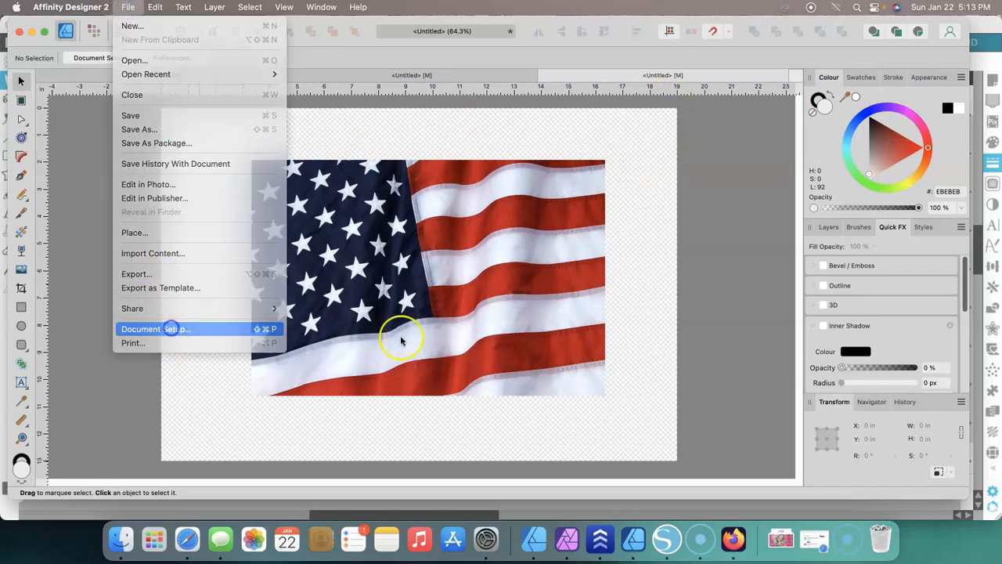
{"action": "left_click", "coordinate": [167, 330]}
{"action": "left_click", "coordinate": [510, 255]}
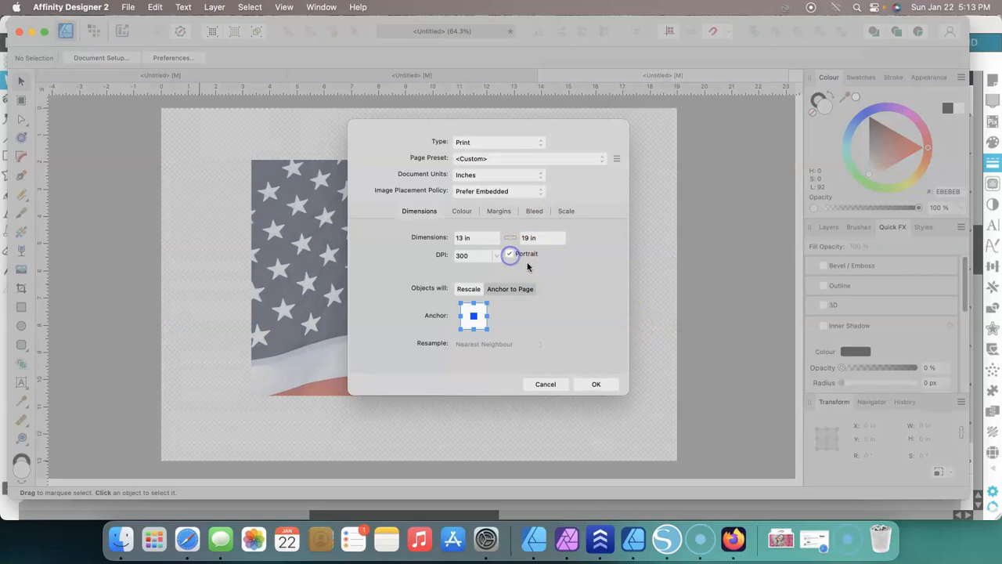
{"action": "left_click", "coordinate": [501, 287]}
{"action": "left_click", "coordinate": [599, 384]}
Shrink the flag image to about 10 in wide and move it into the upper half of the portrait page
{"action": "left_click", "coordinate": [457, 284]}
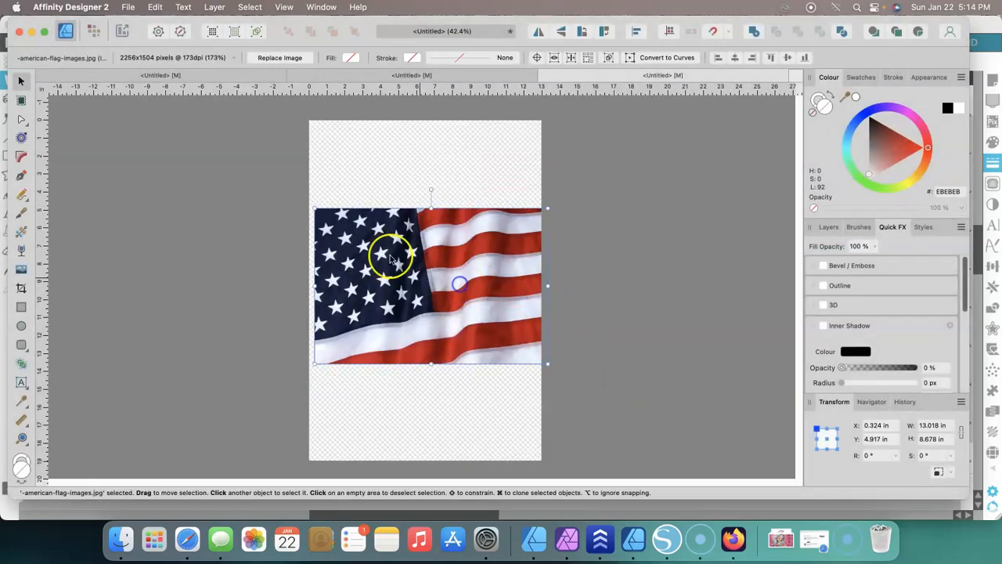
{"action": "left_click_drag", "start_coordinate": [317, 208], "coordinate": [371, 247]}
{"action": "left_click_drag", "start_coordinate": [471, 287], "coordinate": [437, 221]}
{"action": "left_click", "coordinate": [602, 224]}
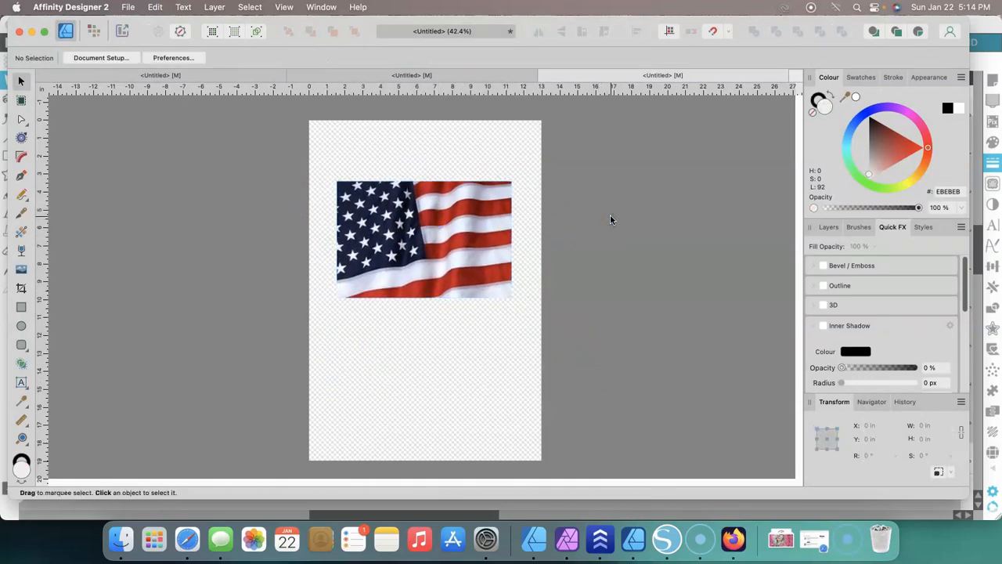
Open the print settings for the document and choose the EPSON SC-F500 Series printer
{"action": "left_click", "coordinate": [129, 8]}
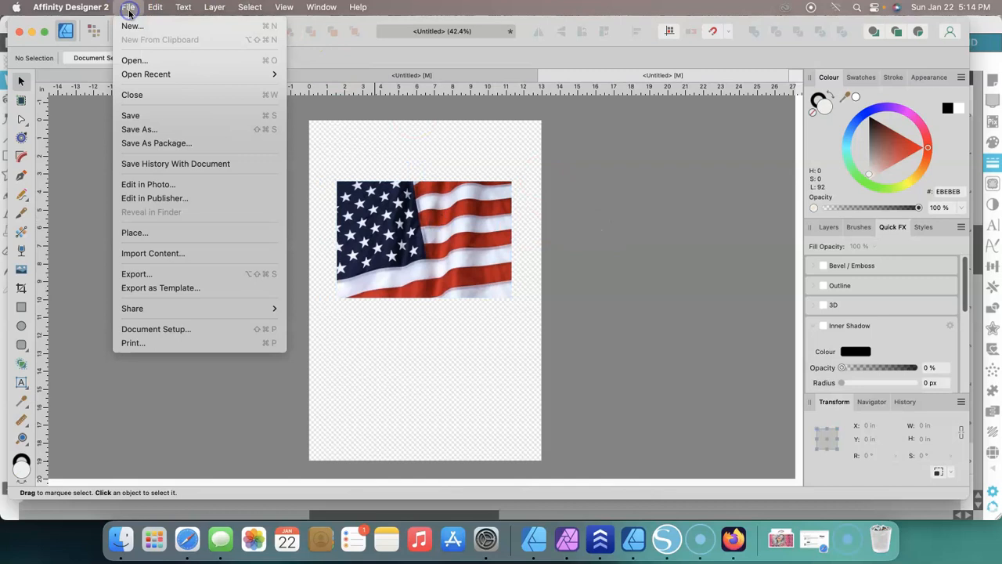
{"action": "left_click", "coordinate": [160, 343]}
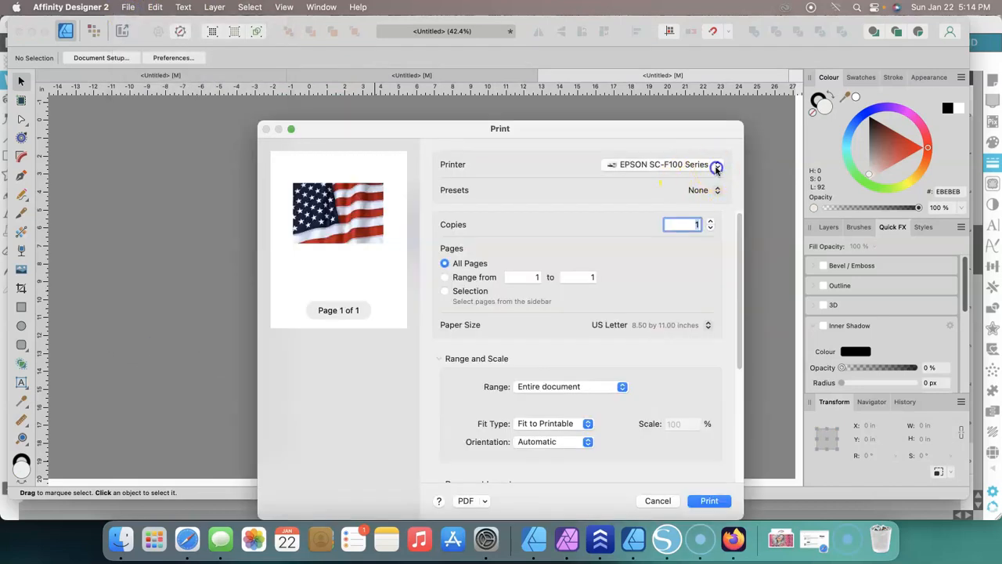
{"action": "left_click", "coordinate": [716, 165]}
{"action": "left_click", "coordinate": [700, 185]}
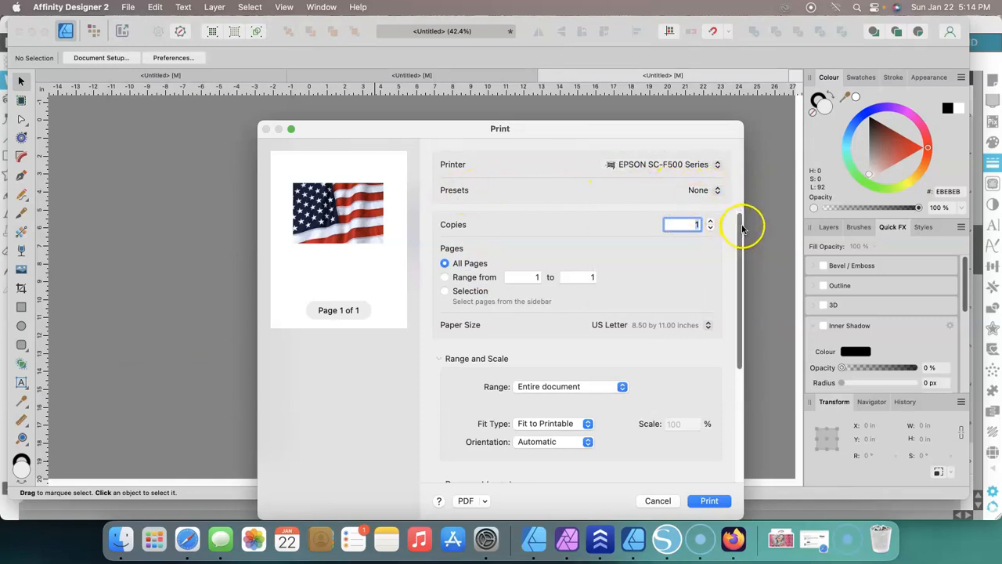
Set the print paper size to the standard Super A3 / B, 12.95 by 19.02 inches
{"action": "mouse_move", "coordinate": [743, 227]}
{"action": "left_mouse_down"}
{"action": "mouse_move", "coordinate": [750, 269]}
{"action": "mouse_move", "coordinate": [750, 237]}
{"action": "left_mouse_up"}
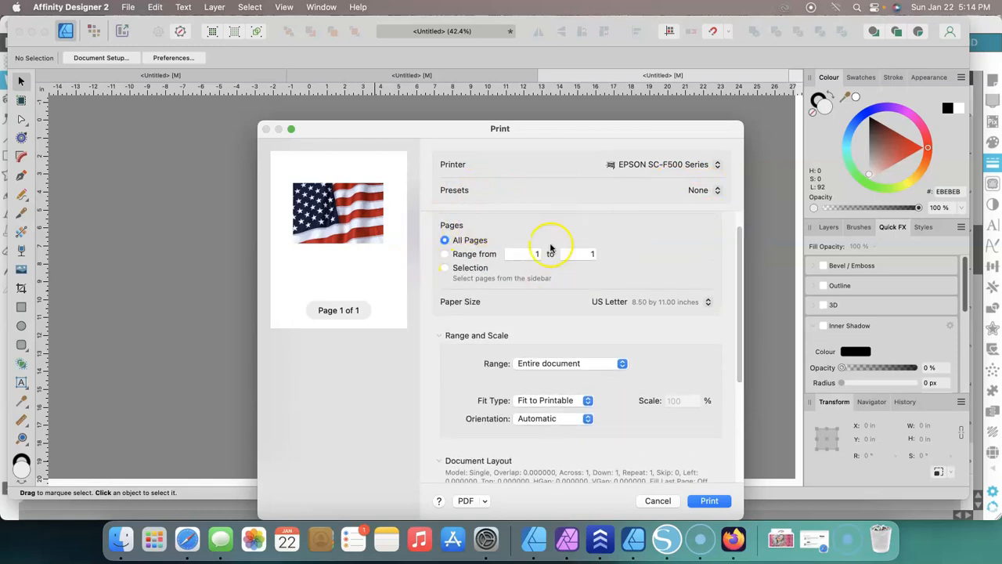
{"action": "left_click", "coordinate": [707, 301]}
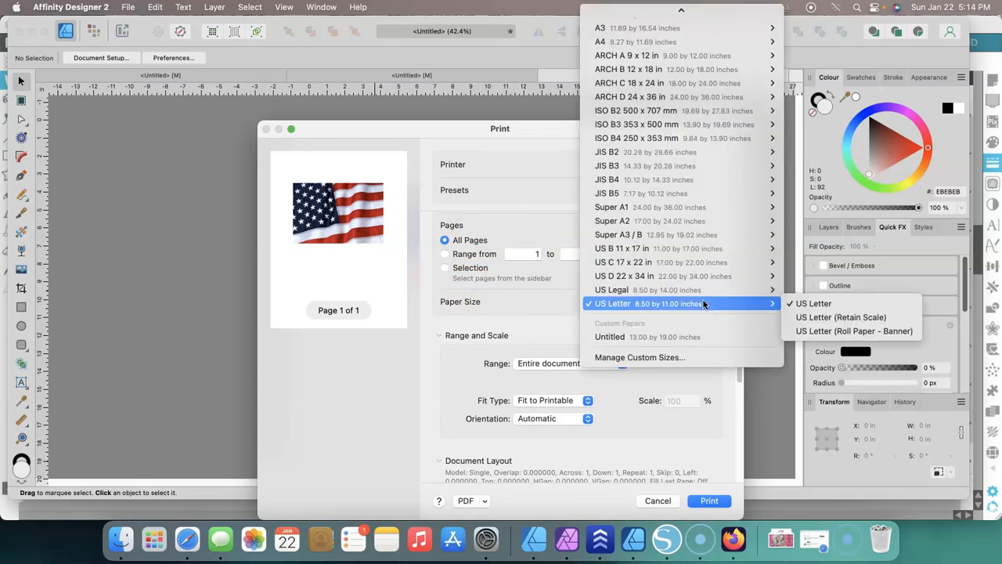
{"action": "mouse_move", "coordinate": [678, 169]}
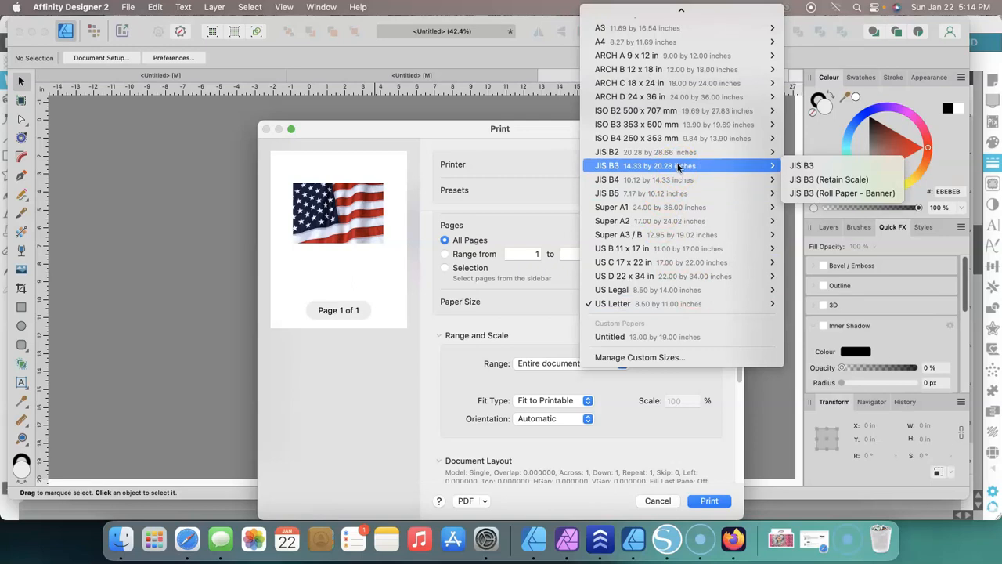
{"action": "left_click", "coordinate": [686, 154]}
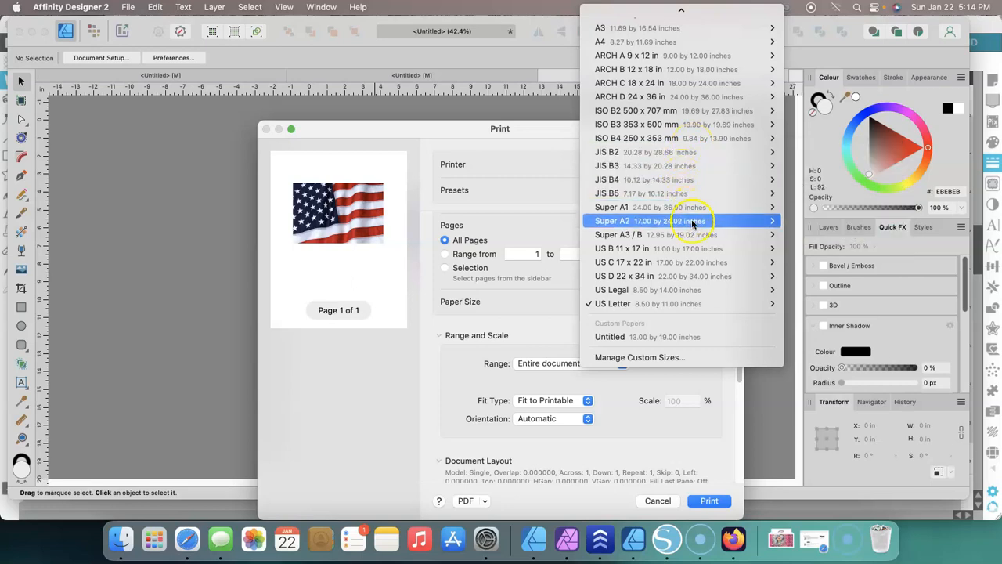
{"action": "mouse_move", "coordinate": [697, 224]}
{"action": "mouse_move", "coordinate": [700, 241]}
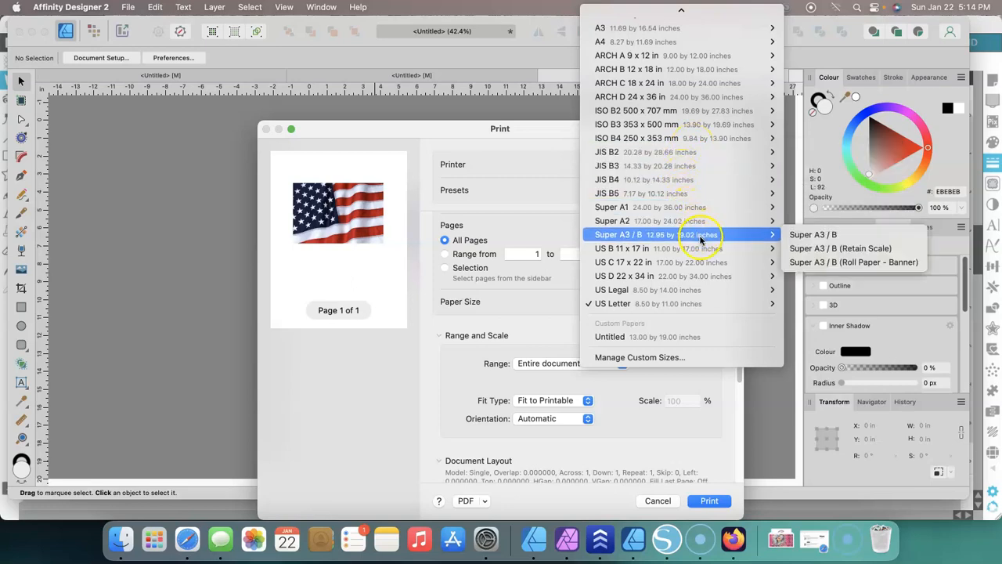
{"action": "left_click", "coordinate": [816, 234]}
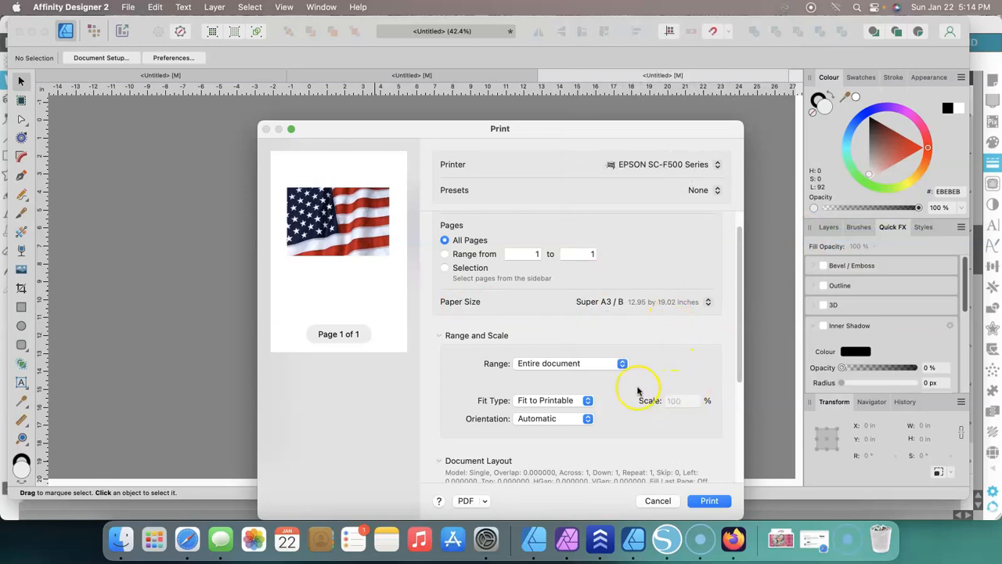
Review the Document Layout, Bleed and Marks, and Layout sections of the print settings
{"action": "left_click_drag", "start_coordinate": [741, 331], "coordinate": [745, 412]}
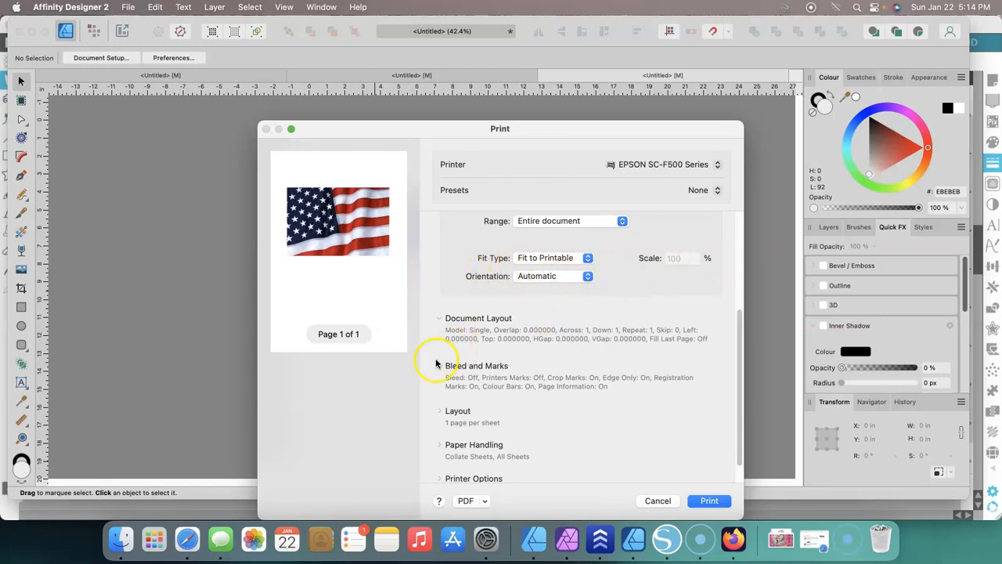
{"action": "left_click", "coordinate": [441, 319]}
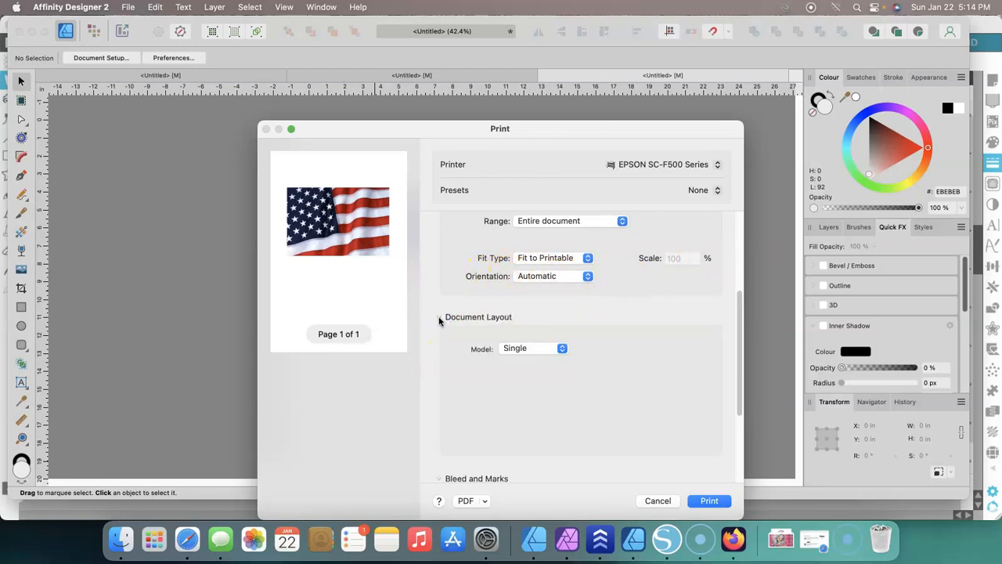
{"action": "left_click", "coordinate": [439, 318]}
{"action": "left_click", "coordinate": [439, 366]}
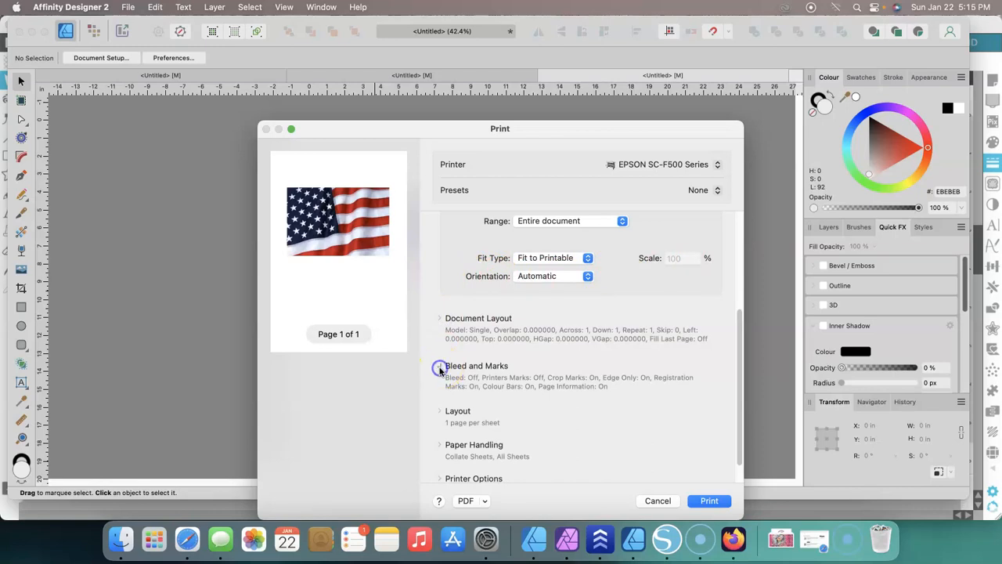
{"action": "left_click", "coordinate": [438, 366]}
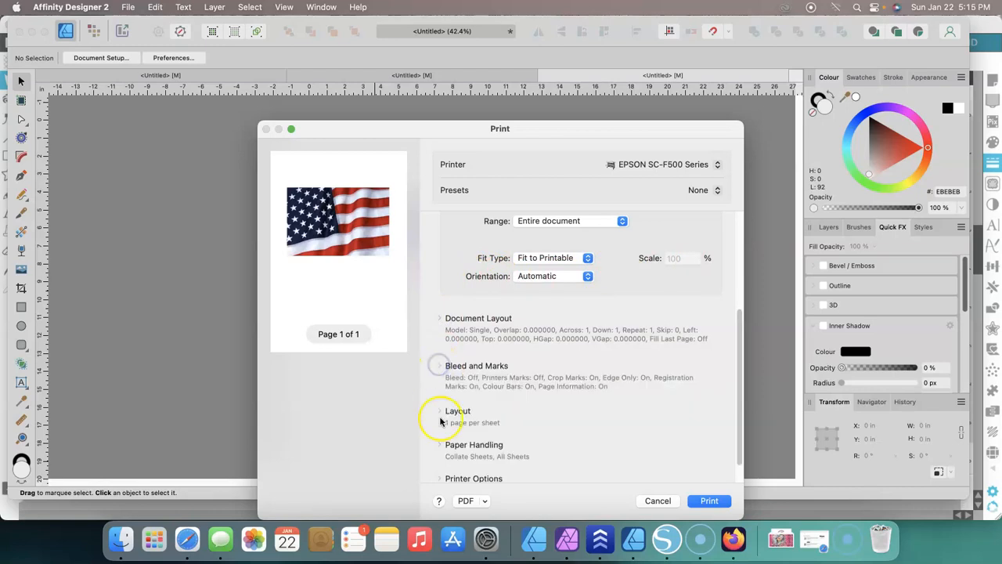
{"action": "left_click", "coordinate": [438, 411]}
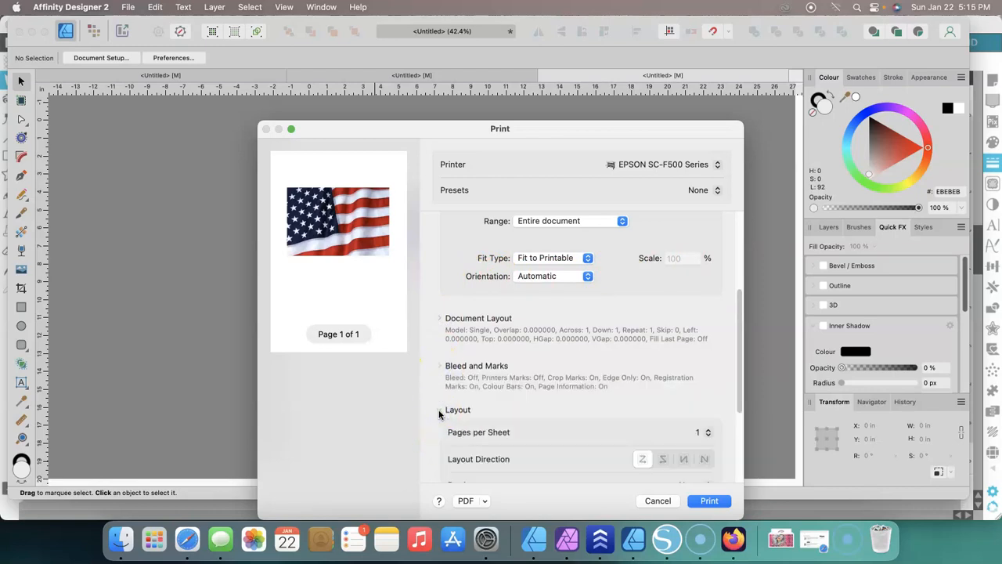
{"action": "left_click_drag", "start_coordinate": [745, 362], "coordinate": [741, 430]}
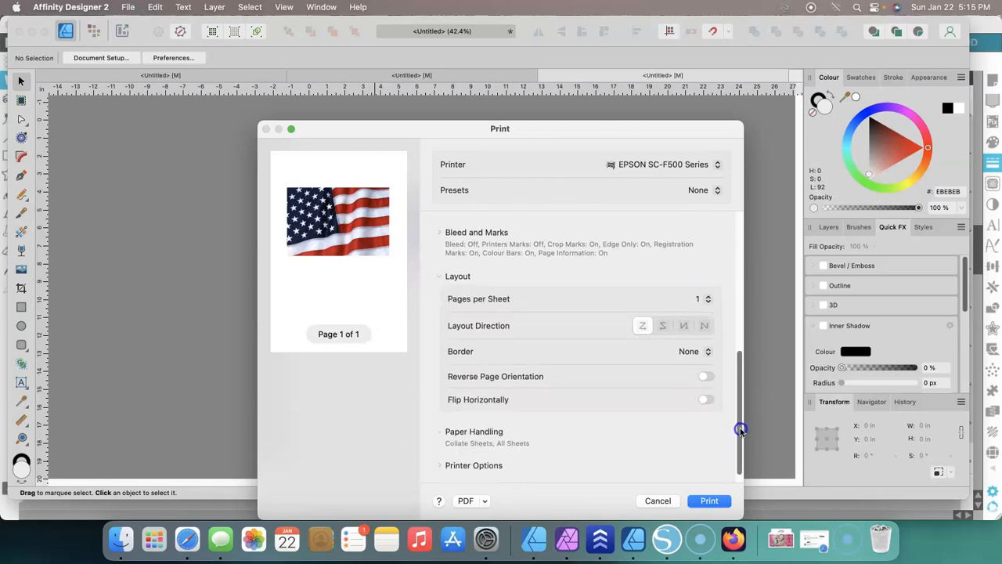
{"action": "left_click", "coordinate": [441, 278]}
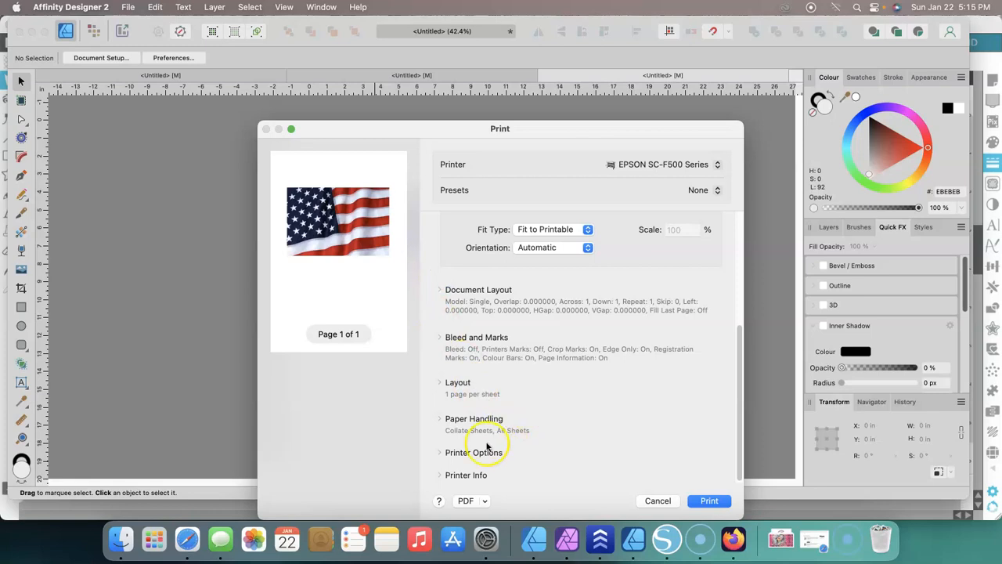
Try Scale to Fit Paper Size in the paper handling options, and turn it back off
{"action": "left_click", "coordinate": [439, 420]}
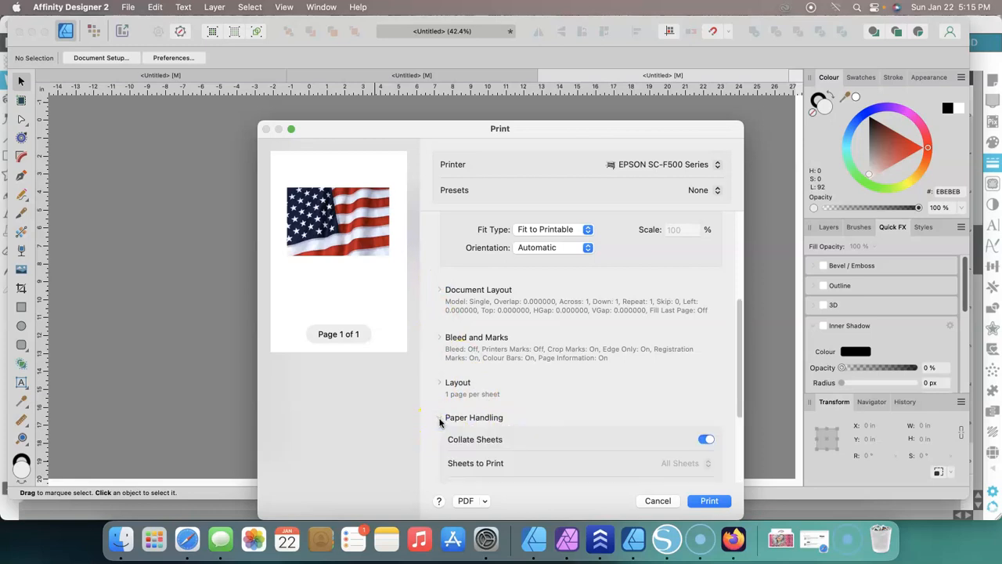
{"action": "left_click_drag", "start_coordinate": [738, 380], "coordinate": [731, 425]}
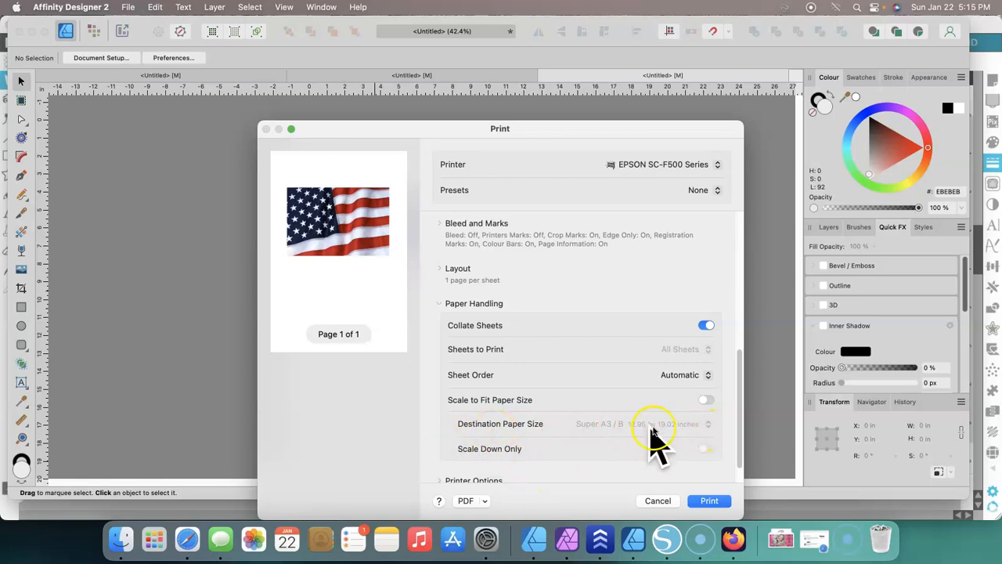
{"action": "left_click_drag", "start_coordinate": [738, 425], "coordinate": [739, 445]}
{"action": "left_click", "coordinate": [707, 373]}
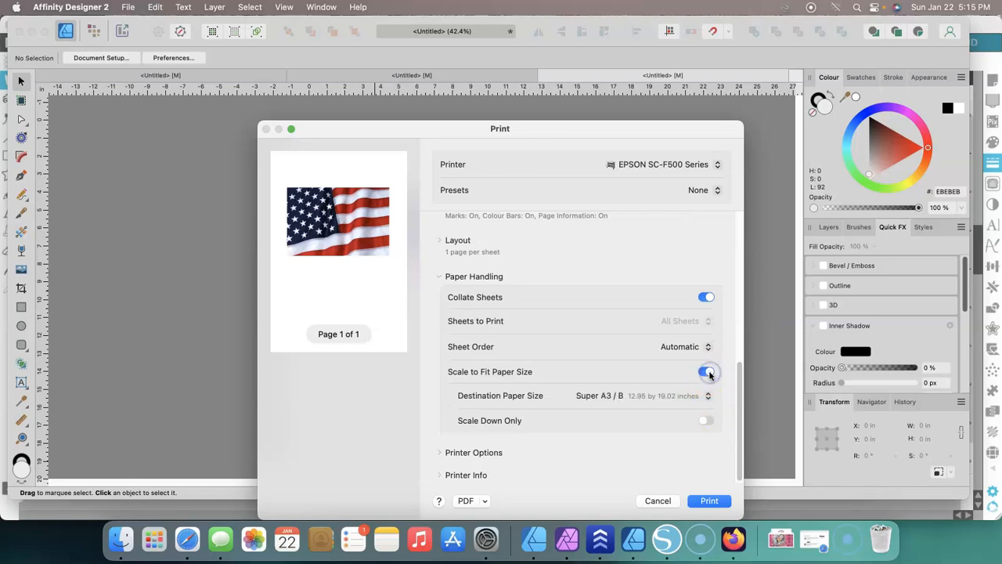
{"action": "left_click", "coordinate": [703, 373]}
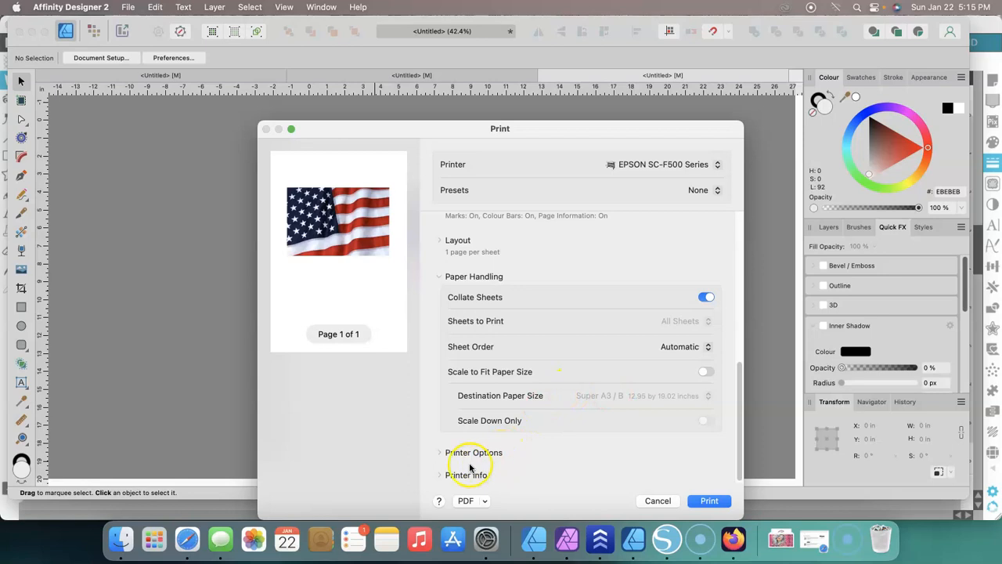
Set the printer's color matching to the ColorSync profile Epson SC-F500 General Purpose/Textile
{"action": "left_click", "coordinate": [440, 455]}
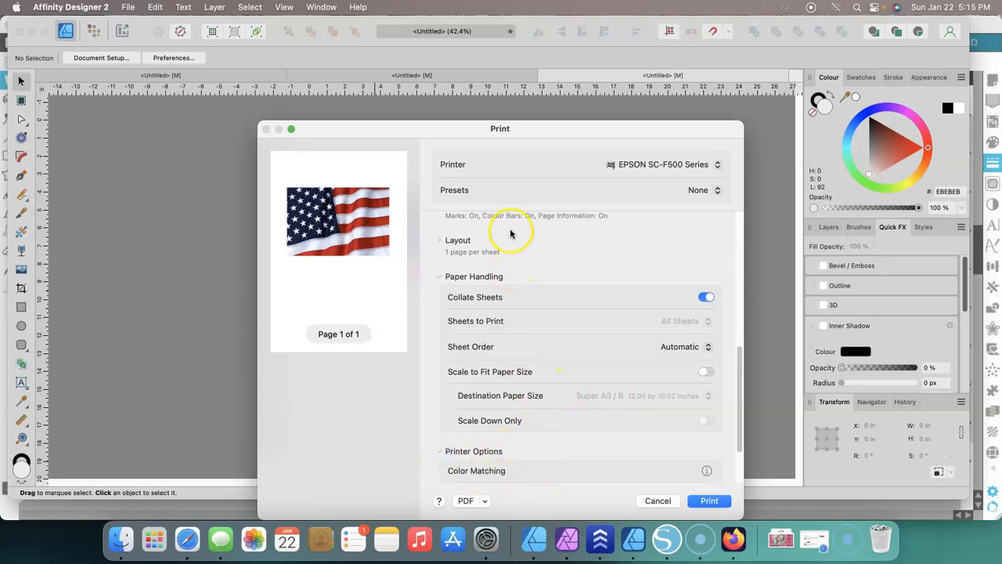
{"action": "left_click", "coordinate": [483, 470]}
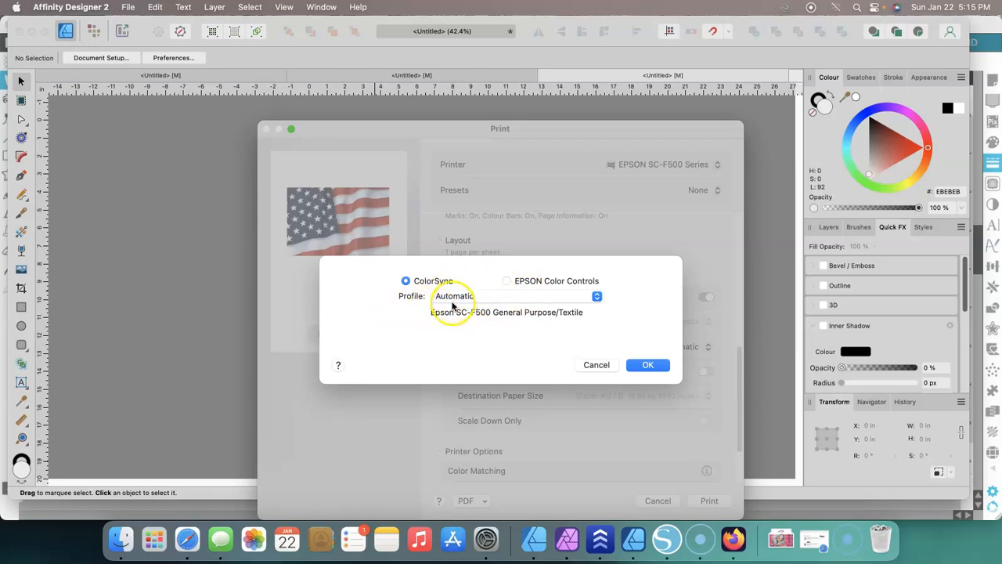
{"action": "left_click", "coordinate": [596, 299]}
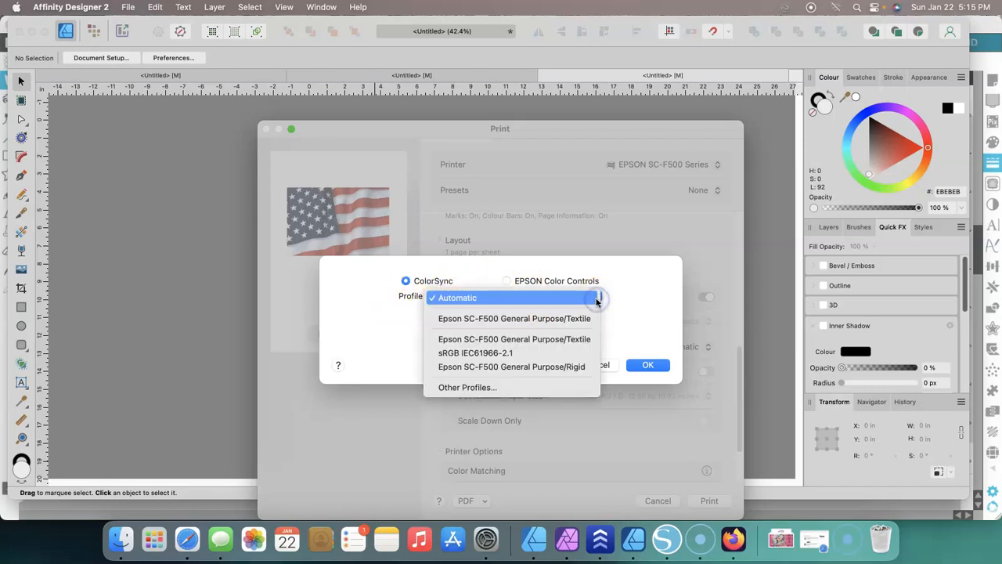
{"action": "left_click", "coordinate": [559, 321]}
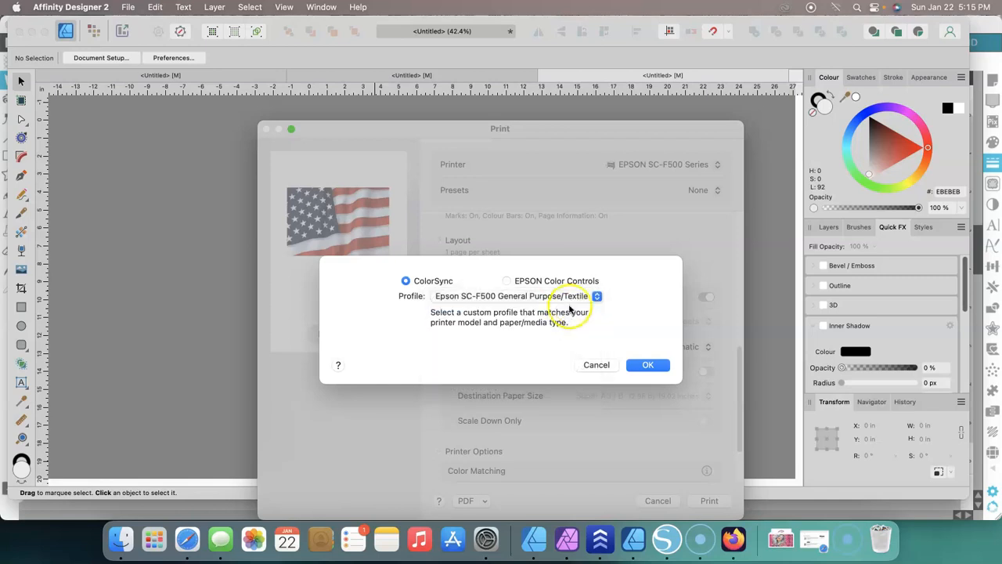
{"action": "left_click", "coordinate": [596, 298]}
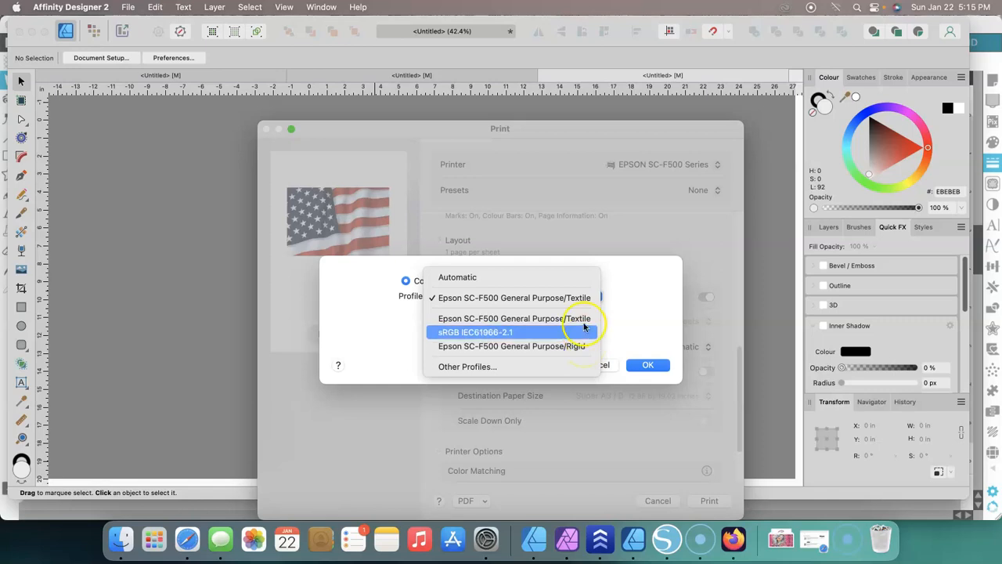
{"action": "left_click", "coordinate": [586, 317]}
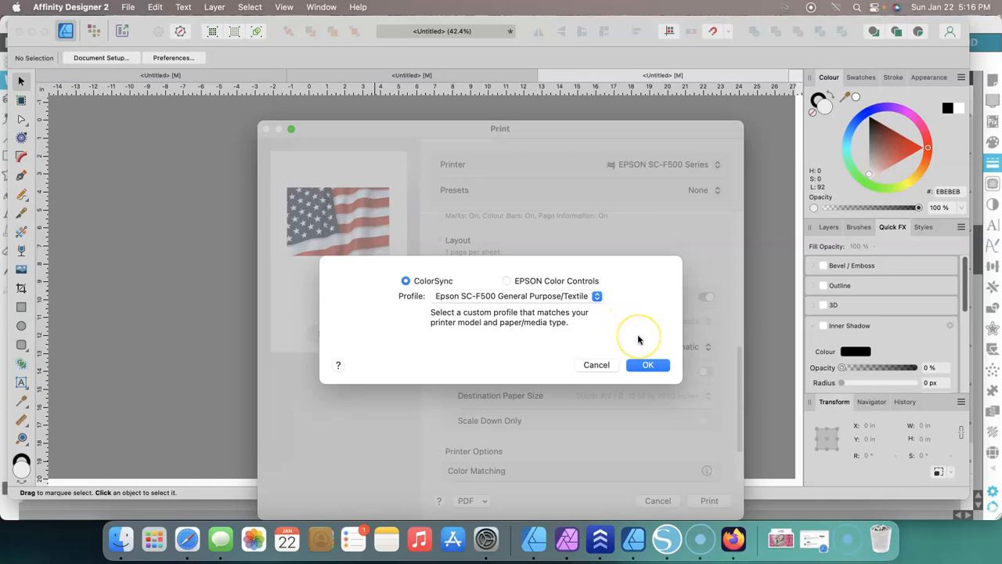
{"action": "left_click", "coordinate": [653, 366]}
{"action": "left_click", "coordinate": [652, 366]}
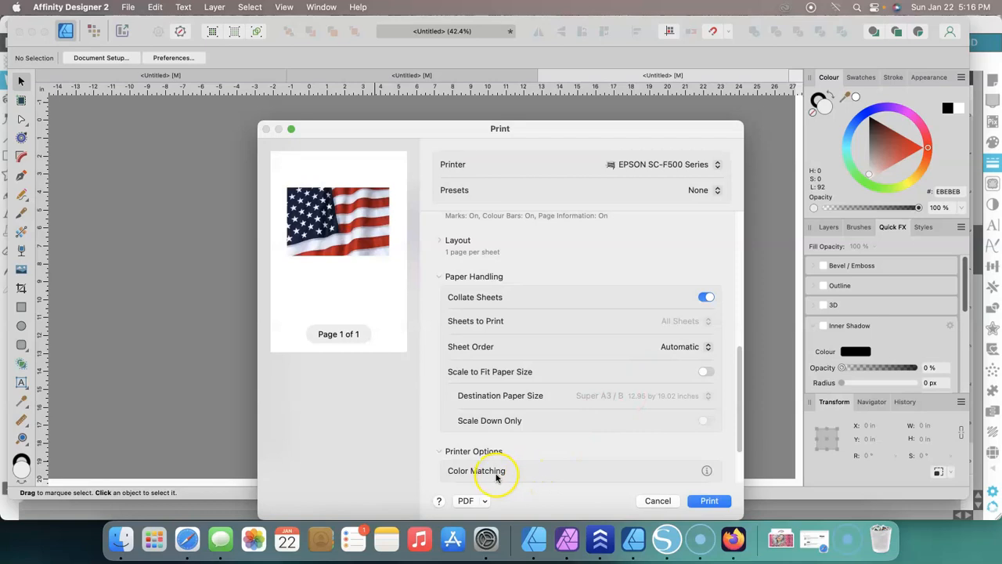
In the printer settings, select Roll Paper as paper source and DS Transfer General Purpose/Textile as media type
{"action": "left_click_drag", "start_coordinate": [739, 399], "coordinate": [738, 433]}
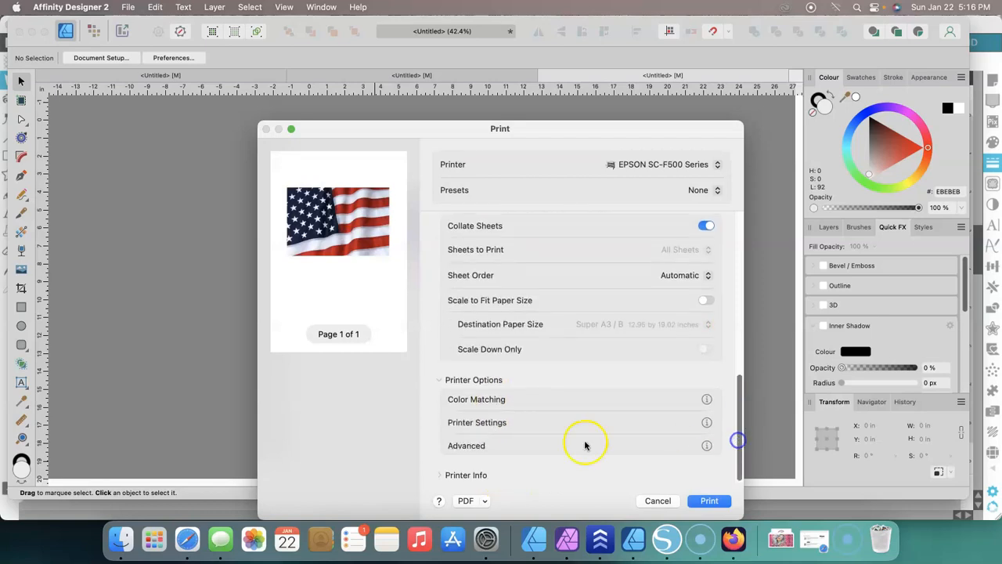
{"action": "left_click", "coordinate": [487, 423]}
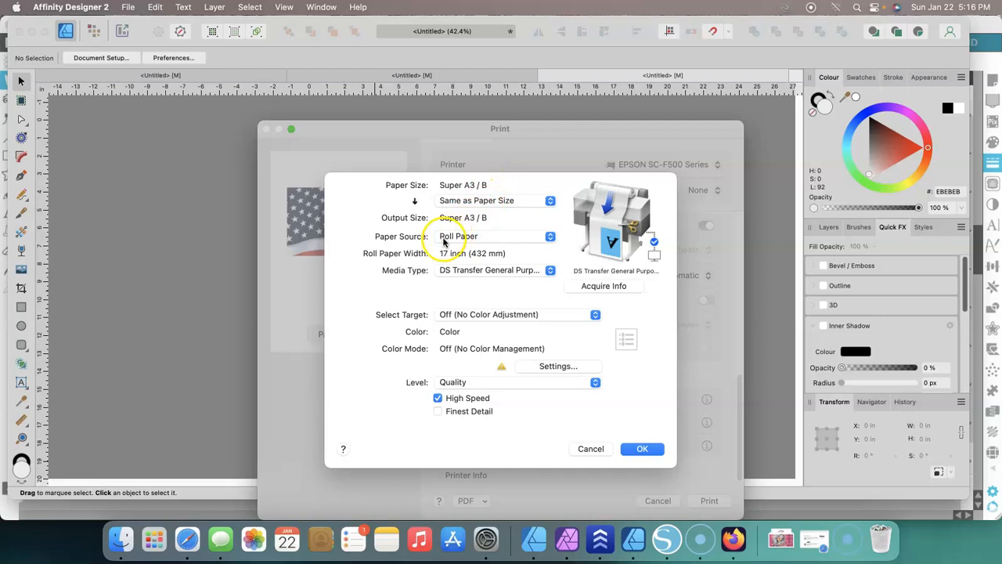
{"action": "left_click", "coordinate": [550, 238]}
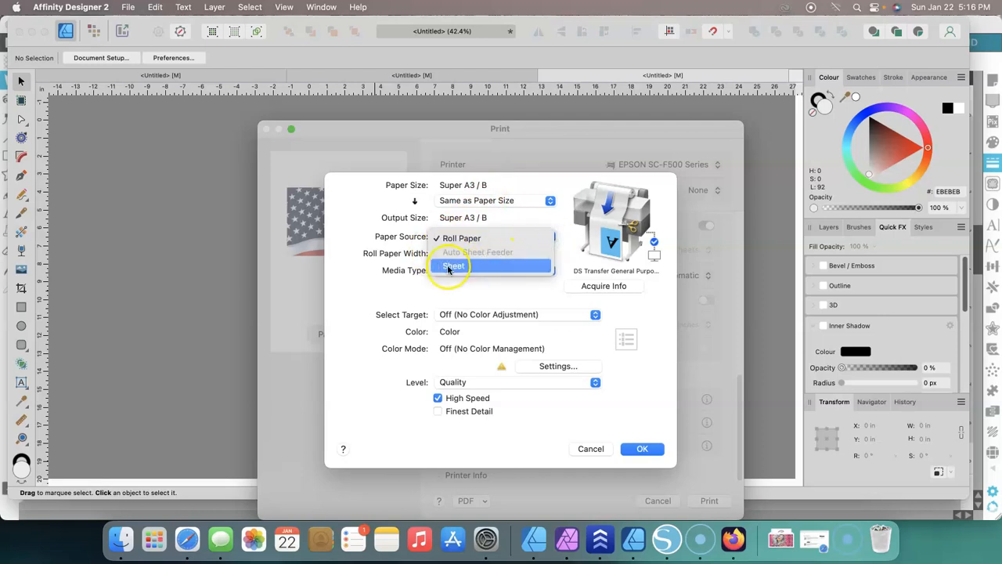
{"action": "left_click", "coordinate": [454, 243]}
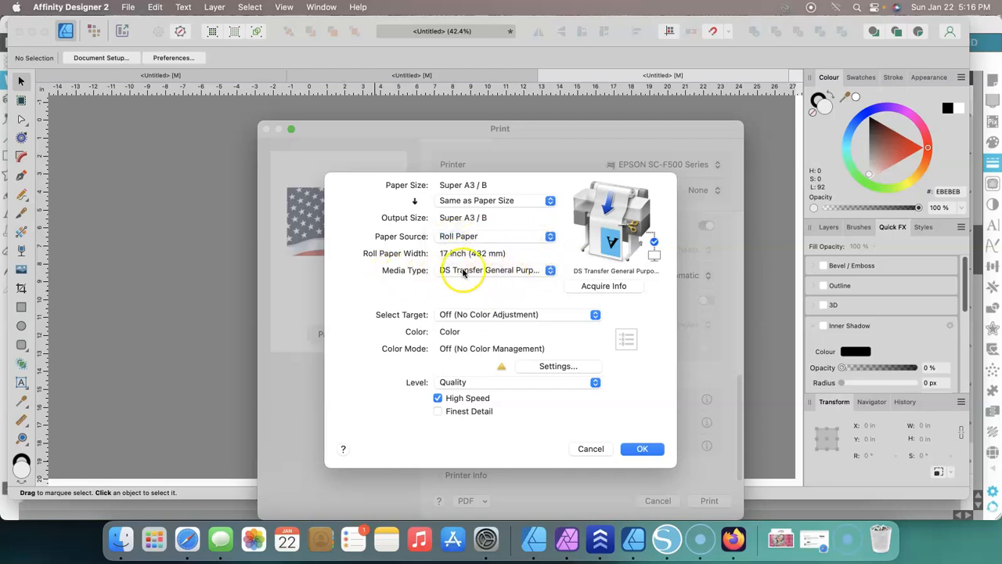
{"action": "left_click", "coordinate": [550, 271]}
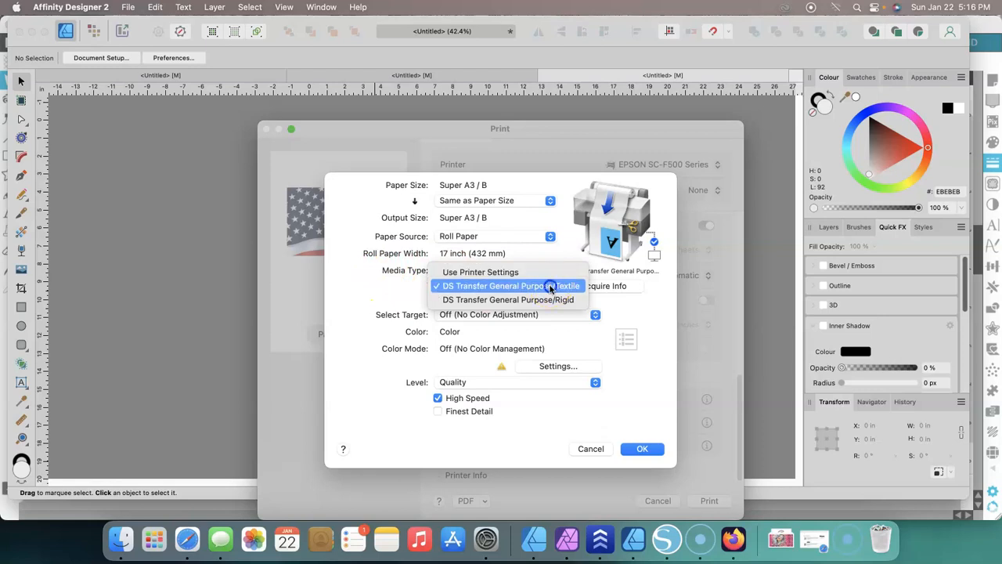
{"action": "left_click", "coordinate": [550, 288]}
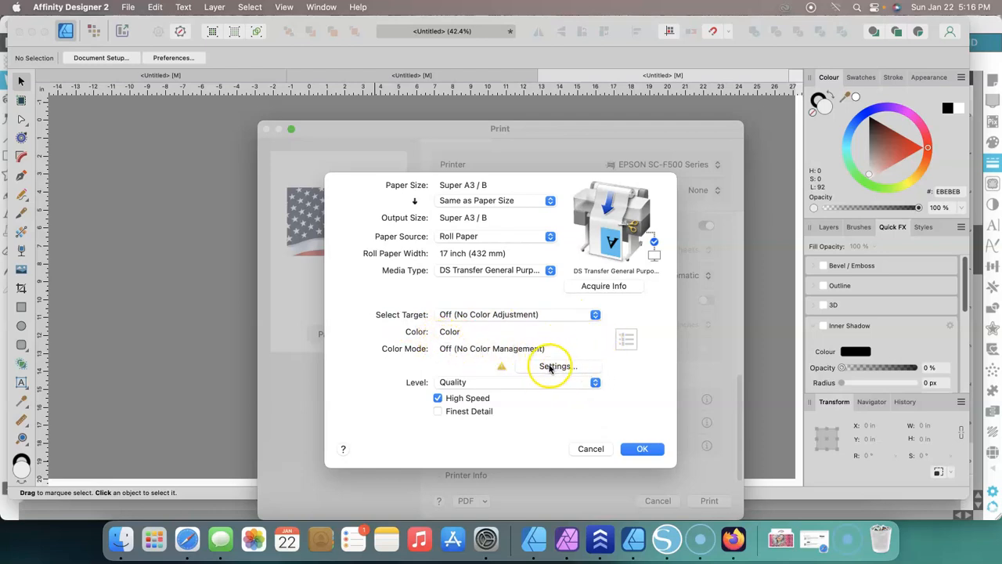
Set the print level to Max Quality with High Speed off and Finest Detail on, and accept the printer settings
{"action": "left_click", "coordinate": [439, 399]}
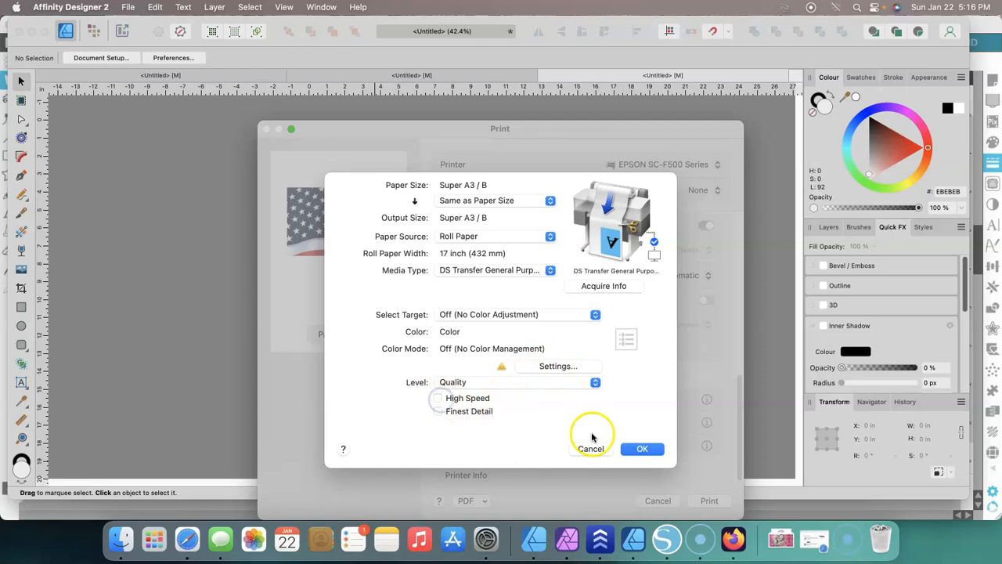
{"action": "left_click", "coordinate": [595, 384]}
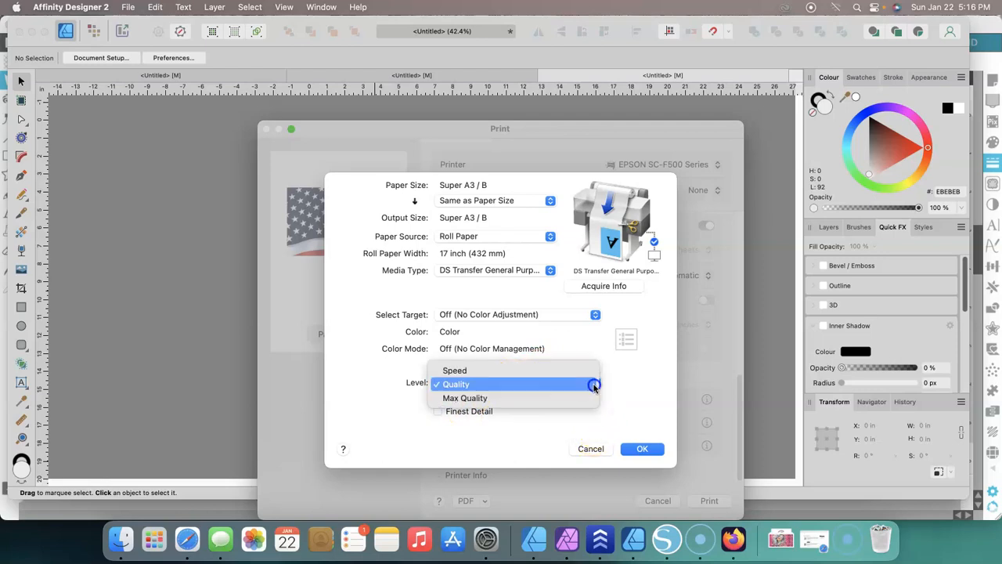
{"action": "left_click", "coordinate": [469, 399]}
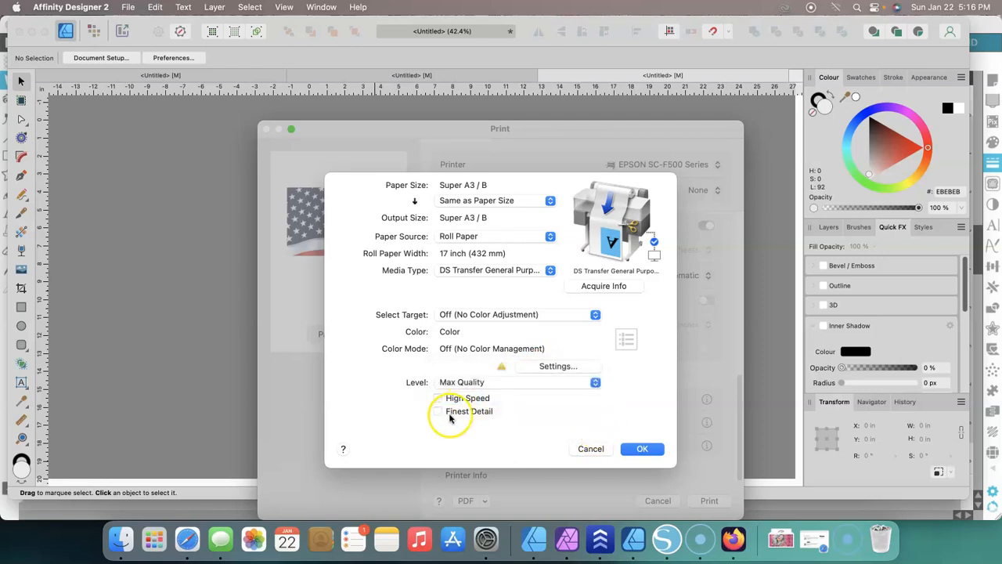
{"action": "left_click", "coordinate": [439, 413]}
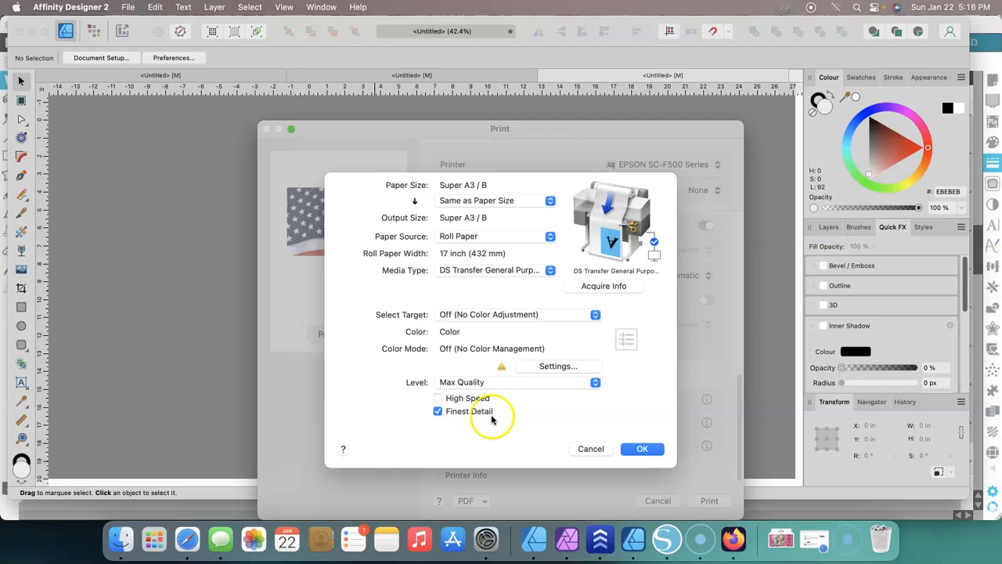
{"action": "left_click", "coordinate": [642, 447]}
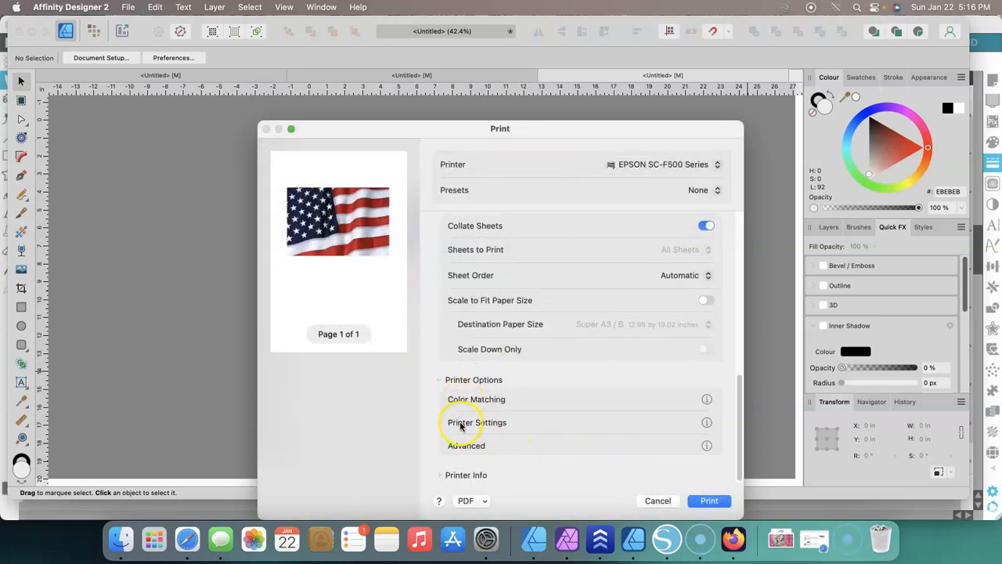
Turn on Save Roll Paper in the advanced roll paper options, leave the media color density at its defaults, and accept the options
{"action": "left_click", "coordinate": [465, 445]}
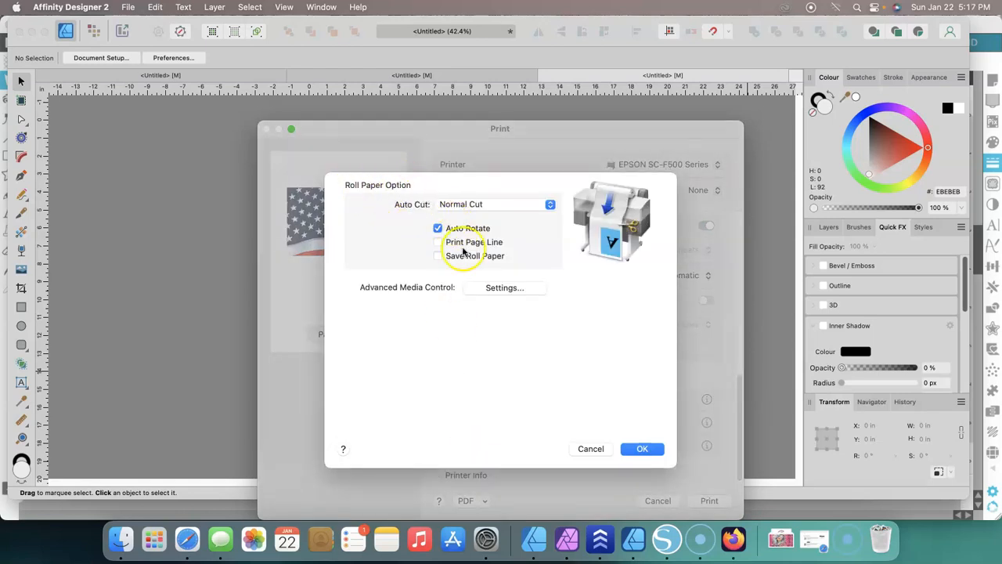
{"action": "left_click", "coordinate": [437, 257]}
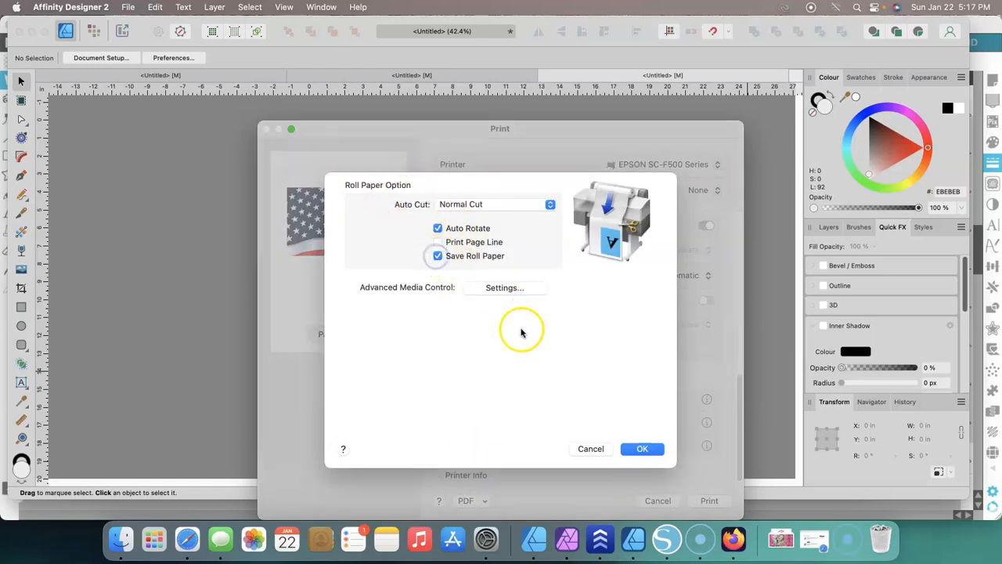
{"action": "left_click", "coordinate": [503, 288]}
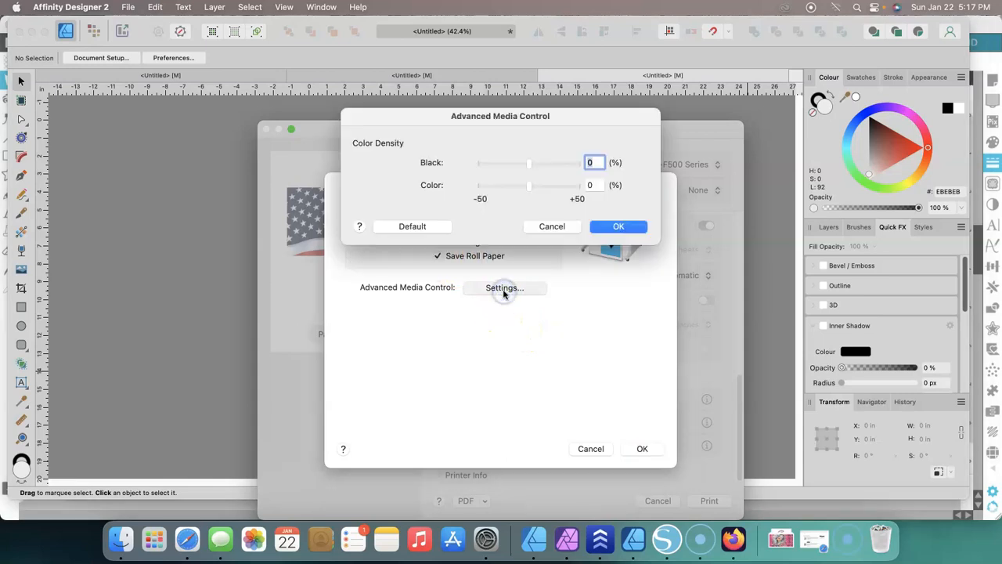
{"action": "left_click", "coordinate": [603, 227]}
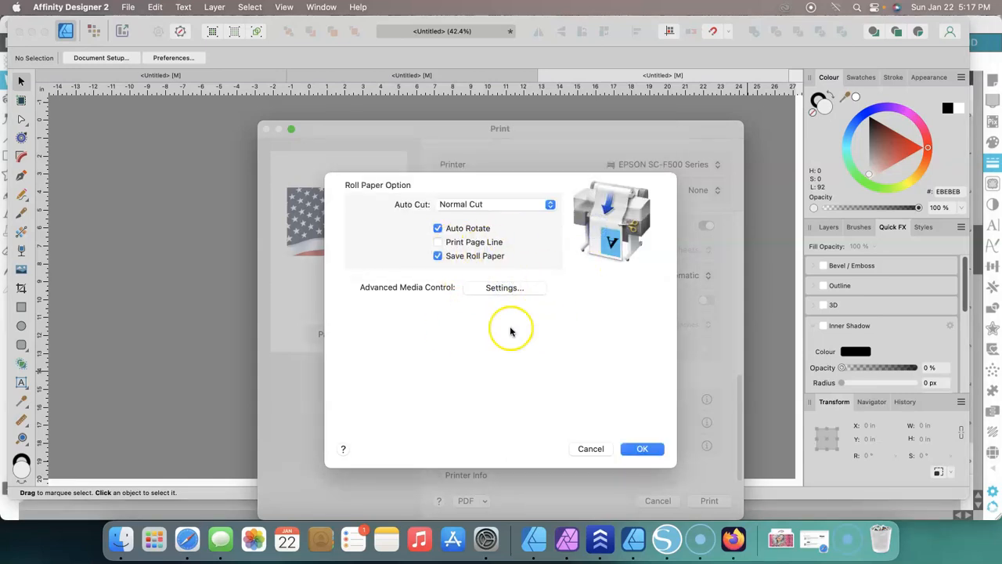
{"action": "left_click", "coordinate": [642, 448]}
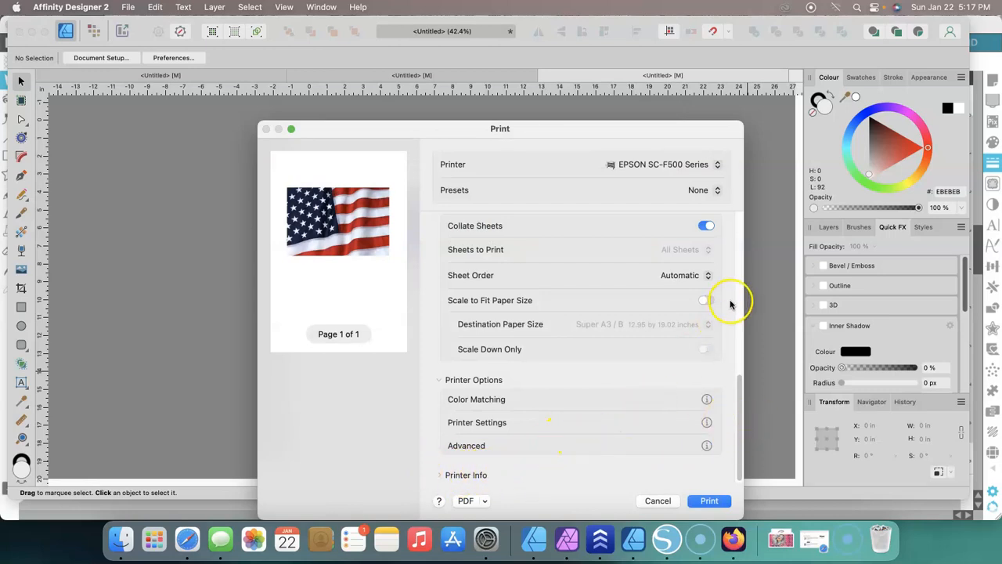
Save the current print settings as a preset named F570 13x19 Paper, and close the print dialog without printing
{"action": "left_click", "coordinate": [716, 191]}
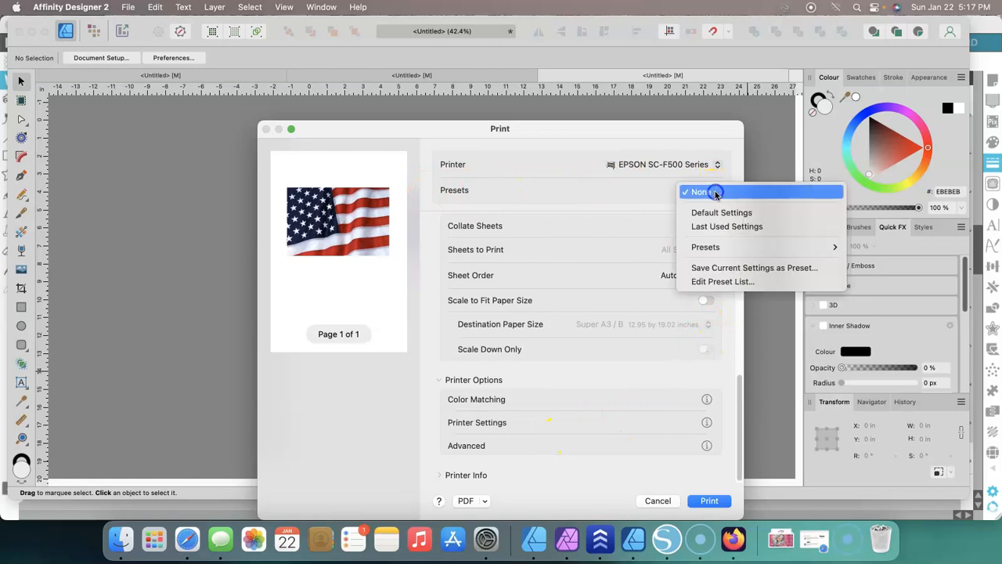
{"action": "left_click", "coordinate": [734, 268]}
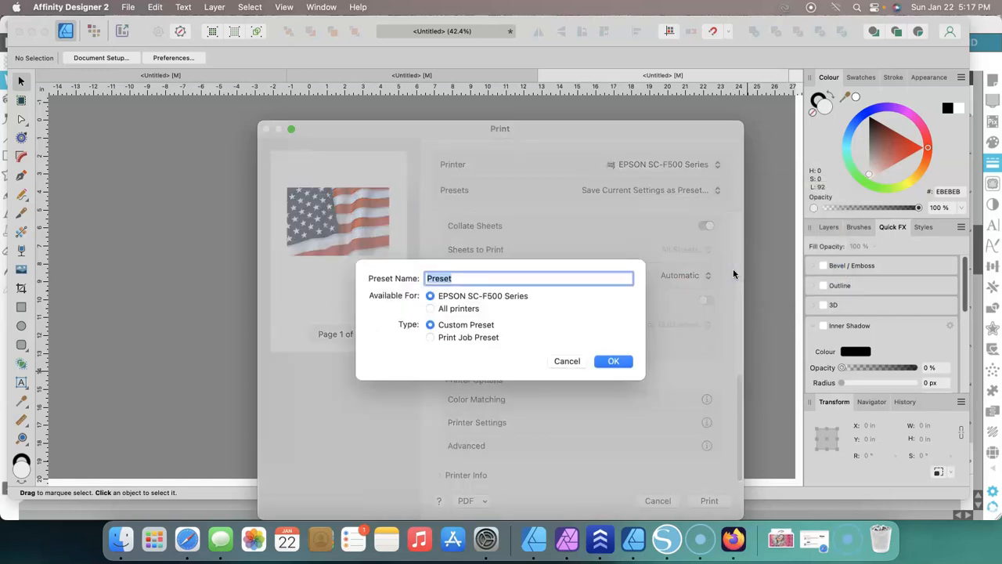
{"action": "type", "text": "F570 13x19 Paper"}
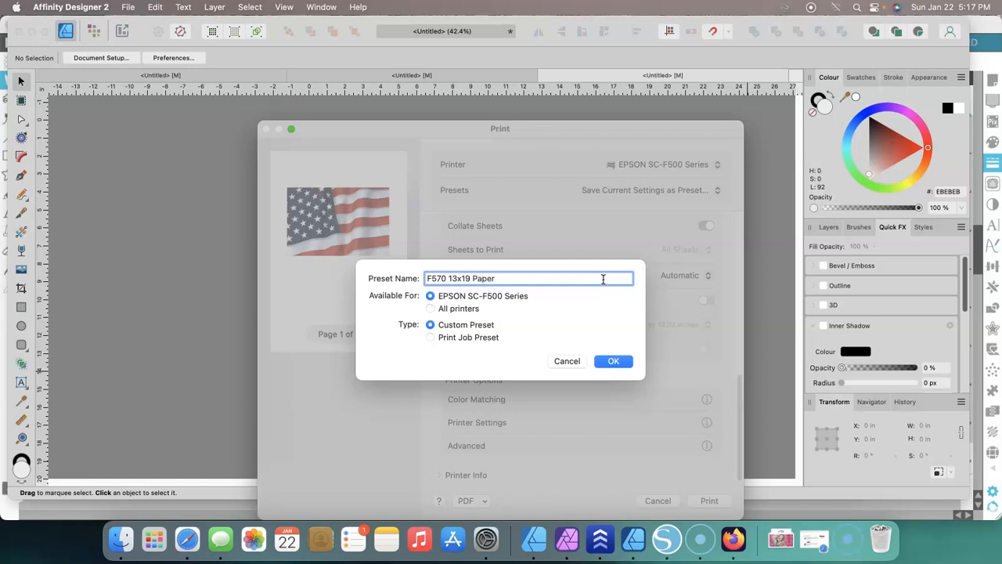
{"action": "left_click", "coordinate": [626, 366]}
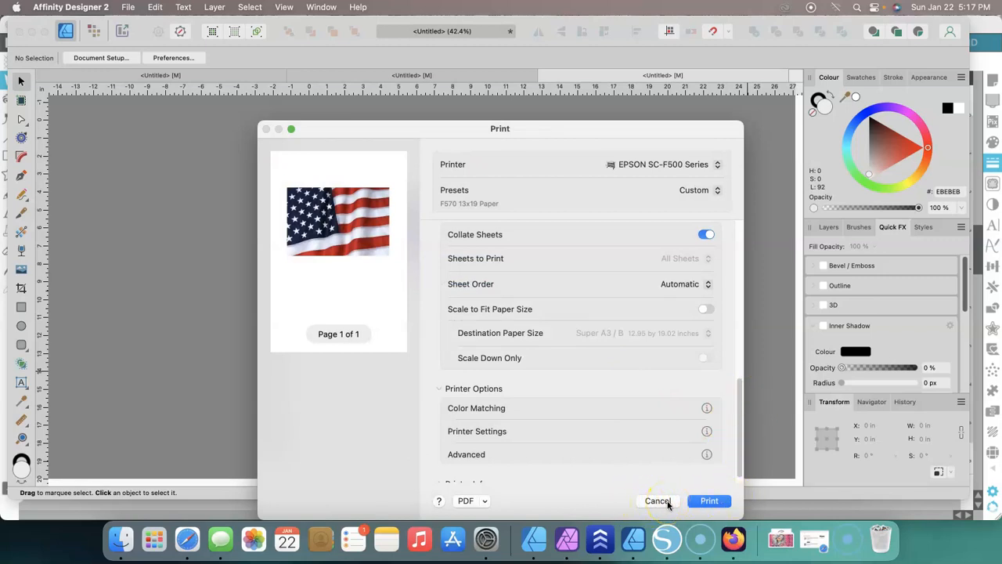
{"action": "left_click", "coordinate": [653, 501]}
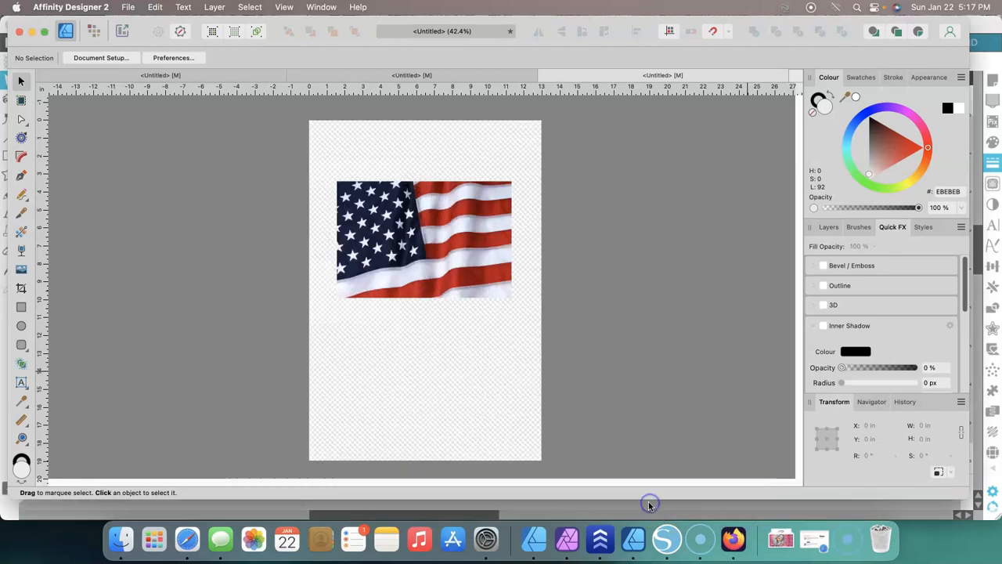
Set up a new document from the B3 print preset in inches, with page width 13 in and page height 19 in
{"action": "left_click", "coordinate": [127, 7]}
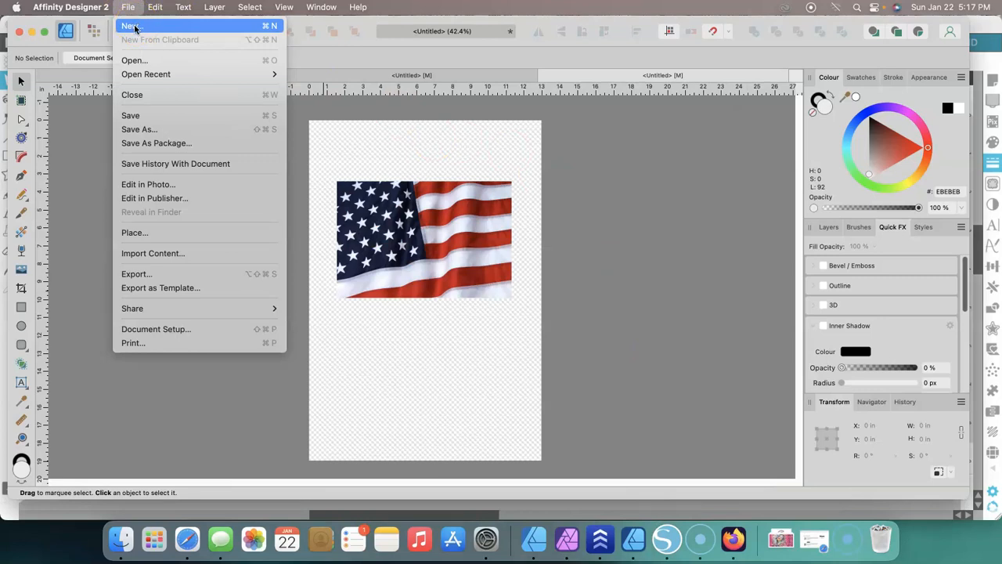
{"action": "left_click", "coordinate": [134, 25]}
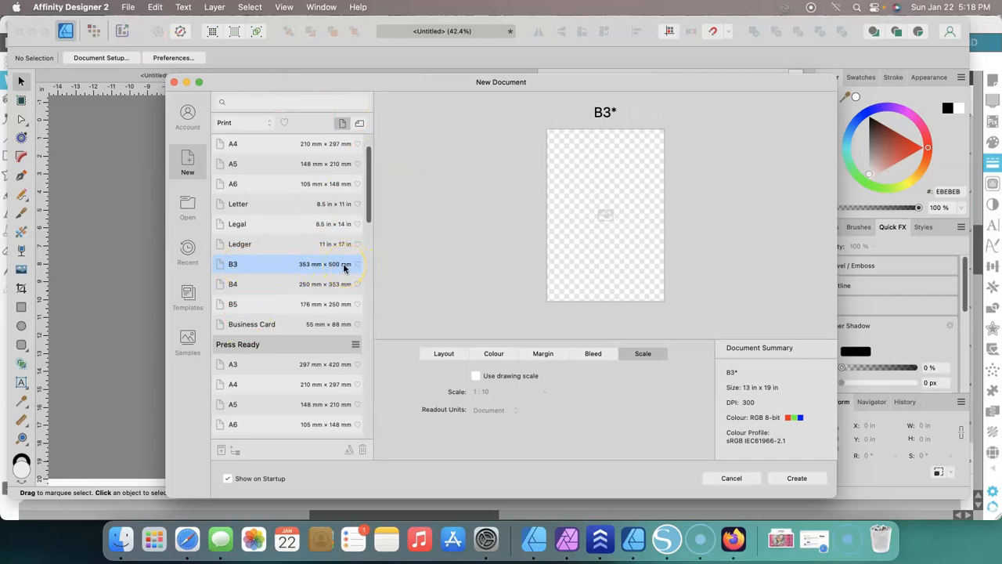
{"action": "scroll", "coordinate": [372, 176], "scroll_direction": "up", "scroll_amount": 2}
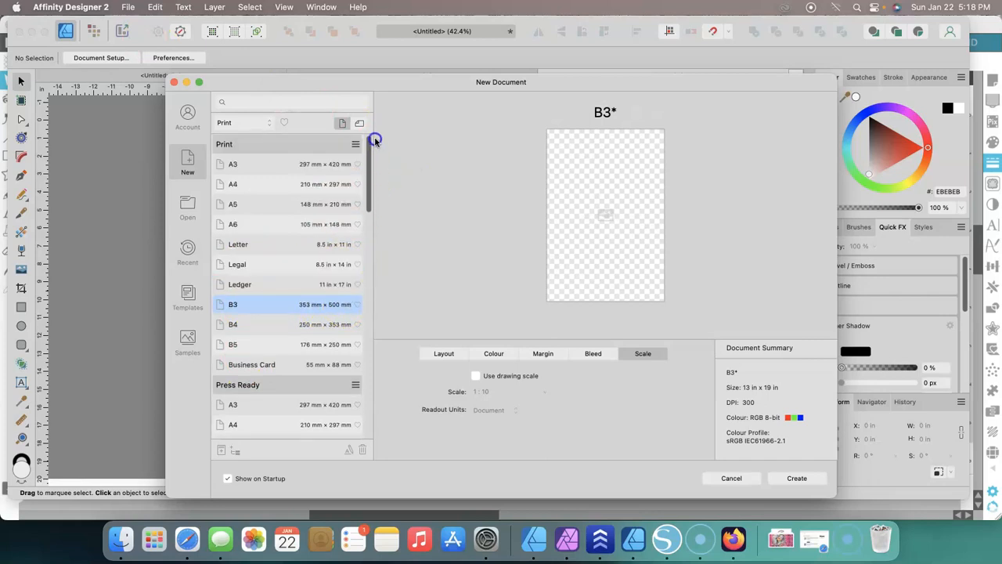
{"action": "left_click", "coordinate": [255, 306]}
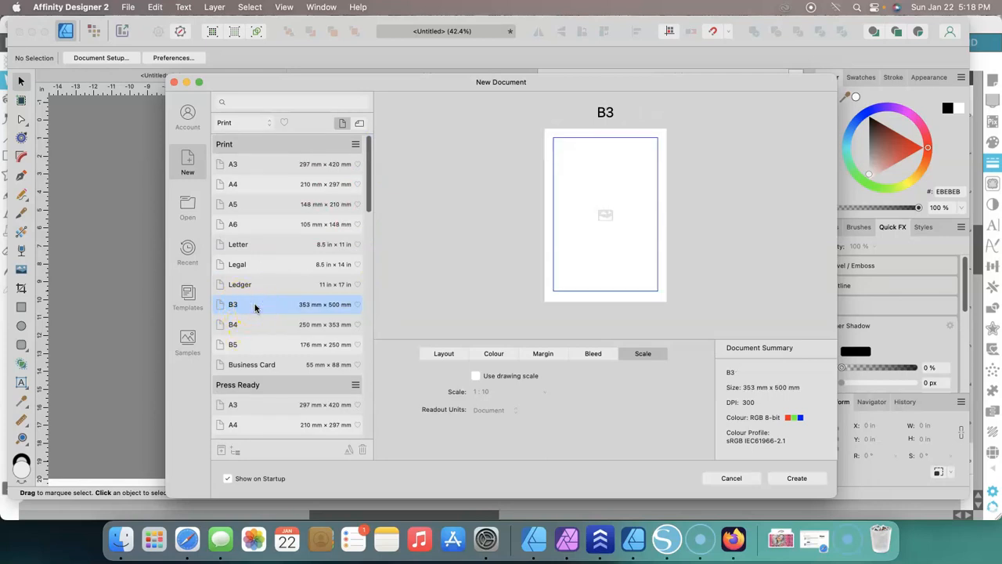
{"action": "left_click", "coordinate": [433, 352]}
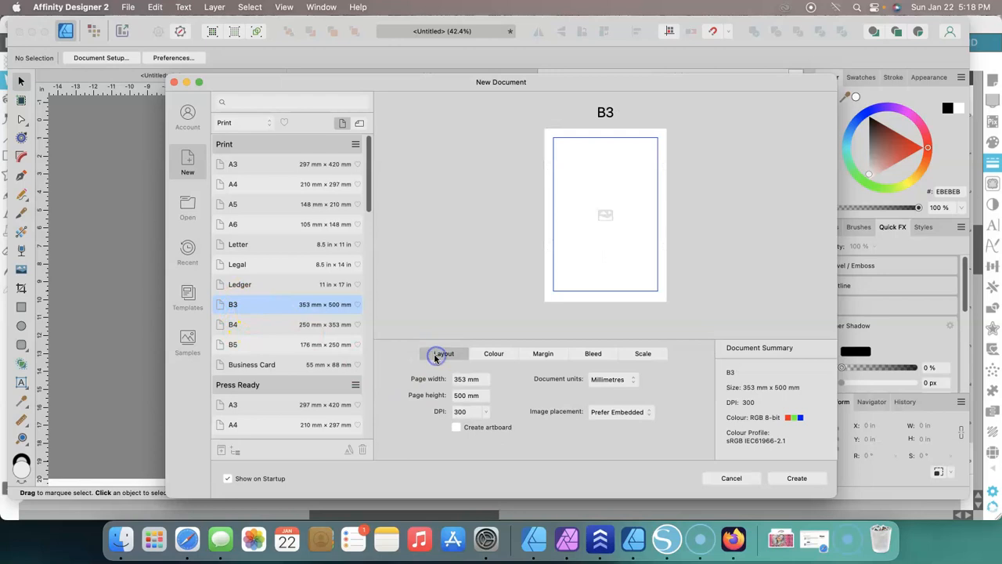
{"action": "left_click", "coordinate": [634, 386]}
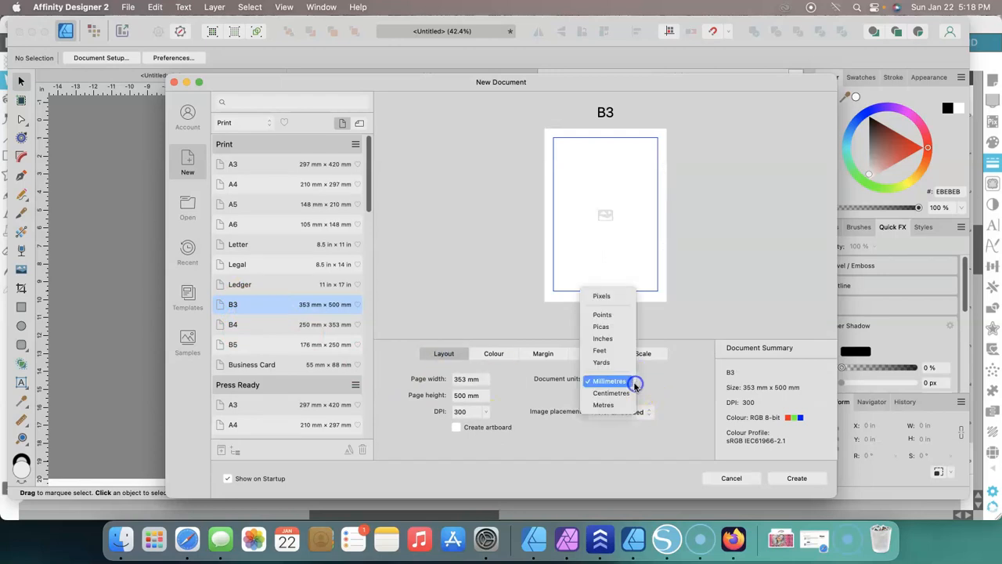
{"action": "left_click", "coordinate": [614, 338]}
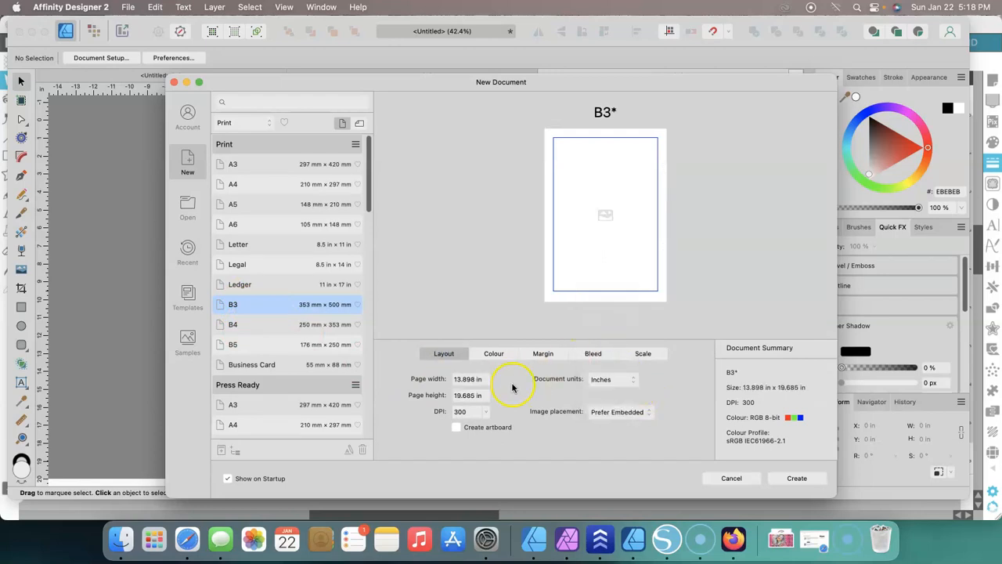
{"action": "left_click", "coordinate": [482, 380]}
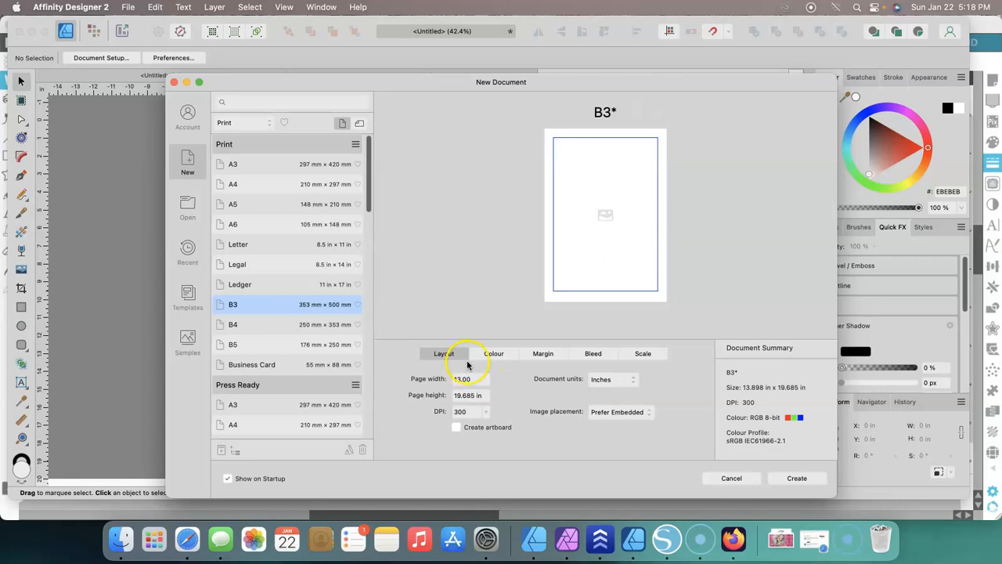
{"action": "left_click", "coordinate": [480, 395]}
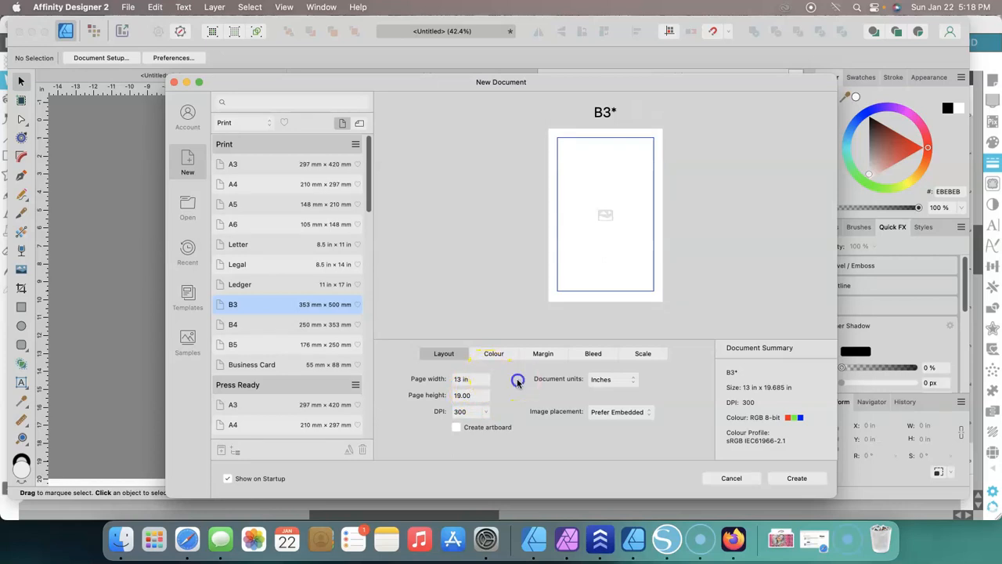
Turn off the margins for the new document, check its colour, bleed and scale options, and create it
{"action": "left_click", "coordinate": [502, 356]}
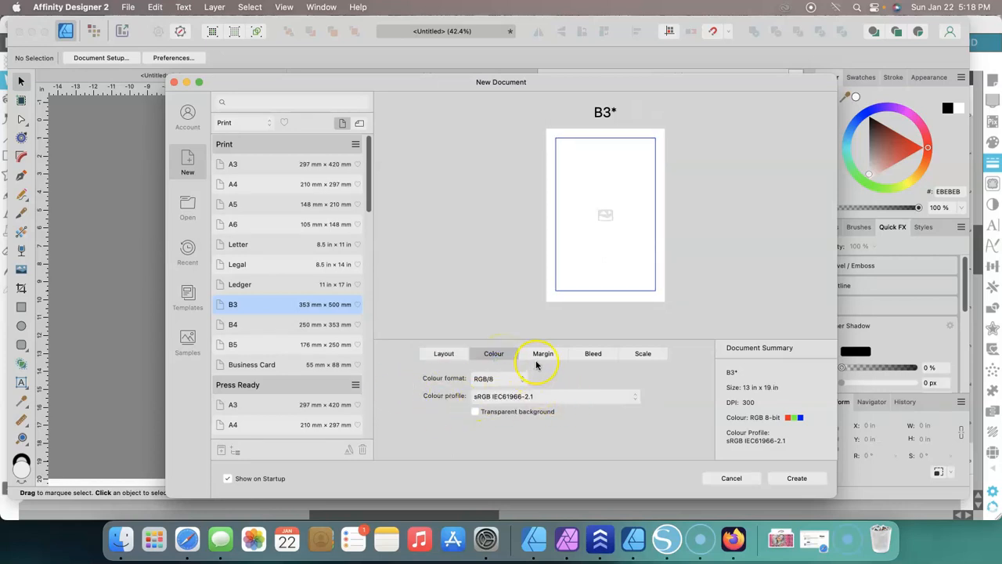
{"action": "left_click", "coordinate": [540, 356]}
{"action": "left_click", "coordinate": [475, 376]}
{"action": "left_click", "coordinate": [587, 354]}
{"action": "left_click", "coordinate": [634, 353]}
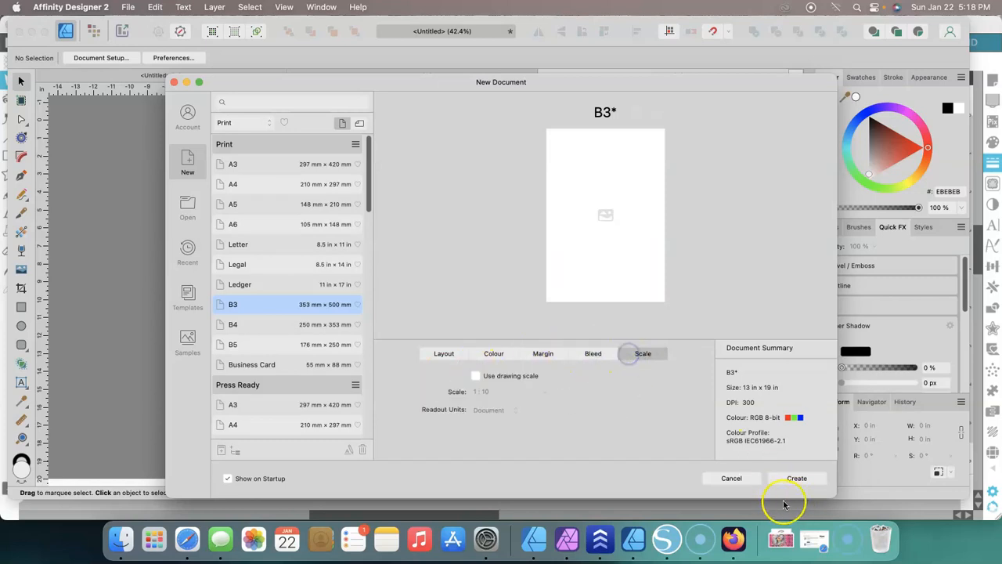
{"action": "left_click", "coordinate": [797, 479]}
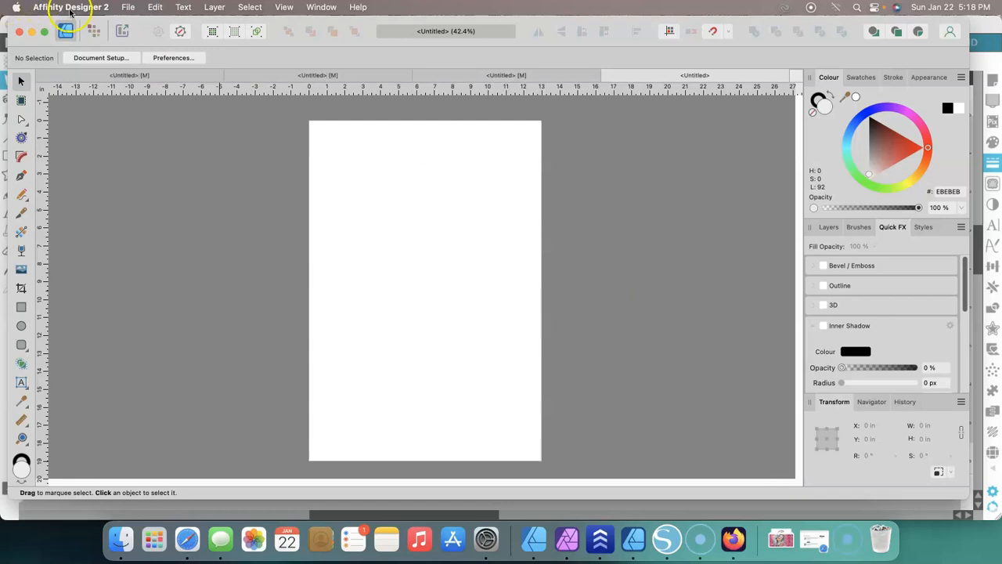
Open the print settings for the blank document, choose the EPSON SC-F500 Series printer and apply the F570 13x19 Paper preset
{"action": "left_click", "coordinate": [133, 10]}
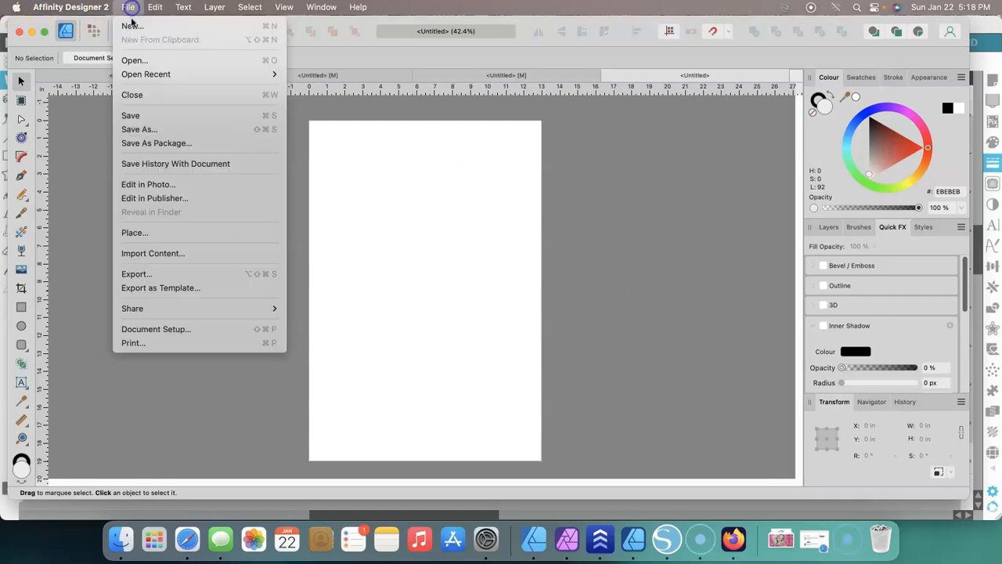
{"action": "left_click", "coordinate": [205, 343]}
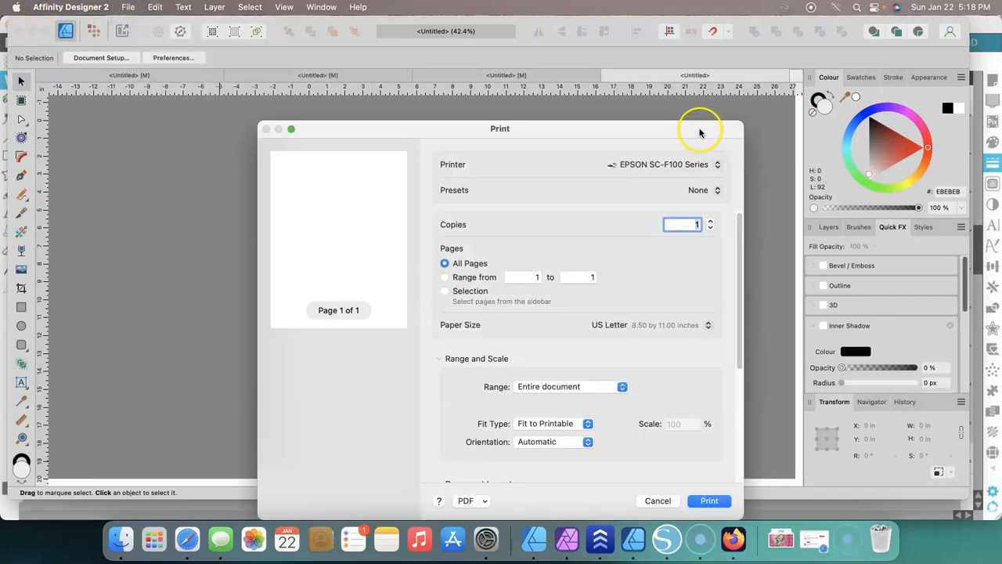
{"action": "left_click", "coordinate": [718, 162]}
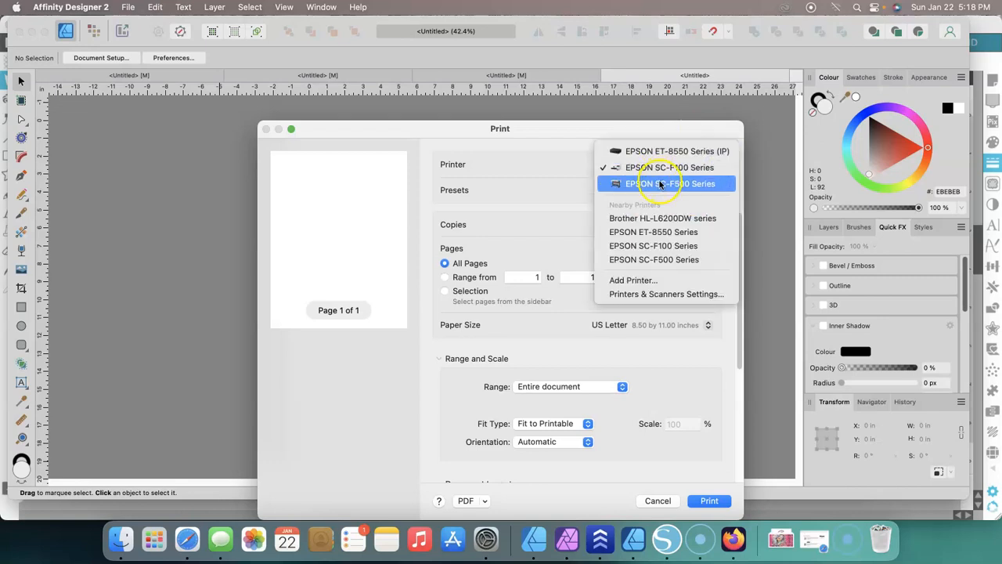
{"action": "left_click", "coordinate": [660, 184]}
{"action": "left_click", "coordinate": [716, 192]}
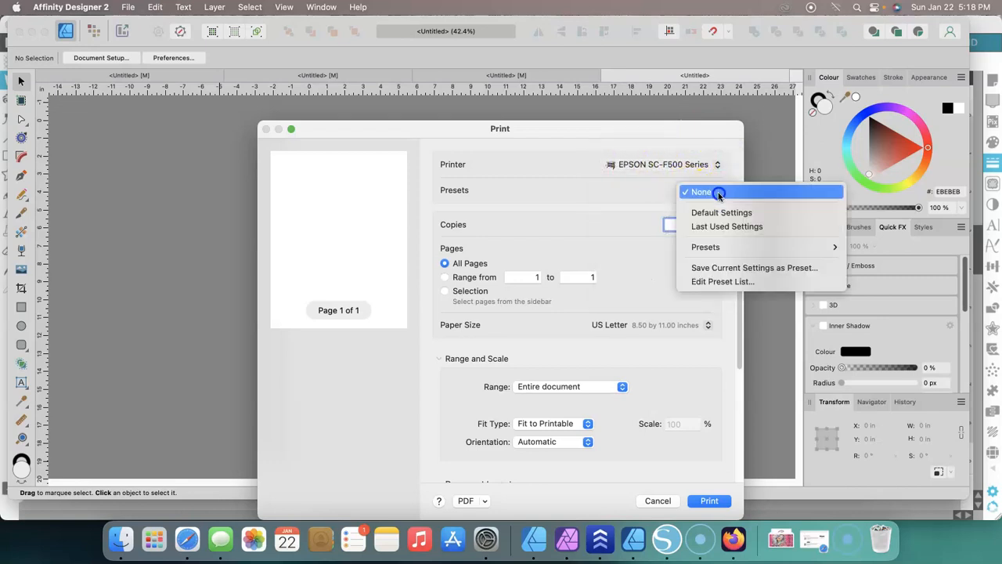
{"action": "mouse_move", "coordinate": [740, 247]}
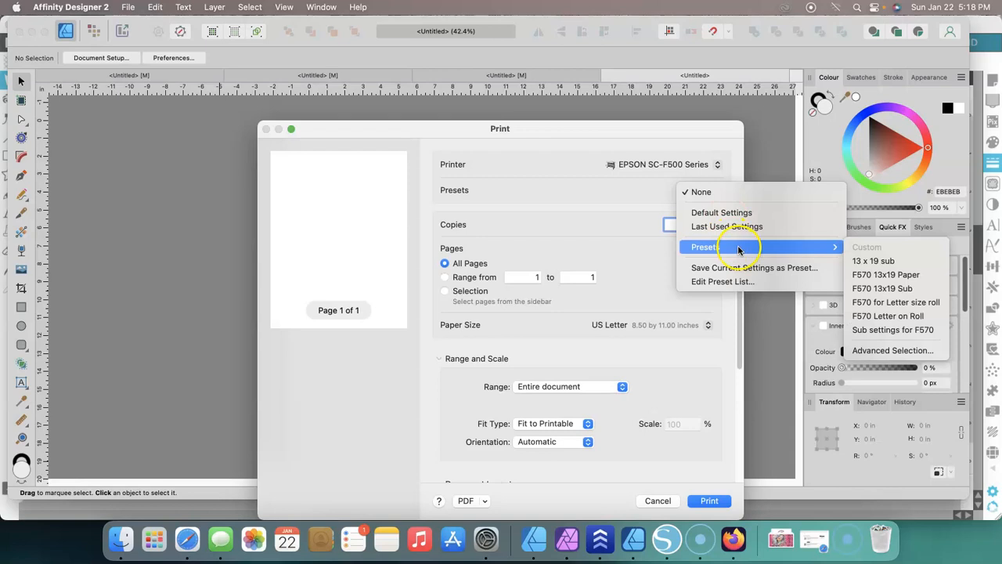
{"action": "left_click", "coordinate": [875, 276]}
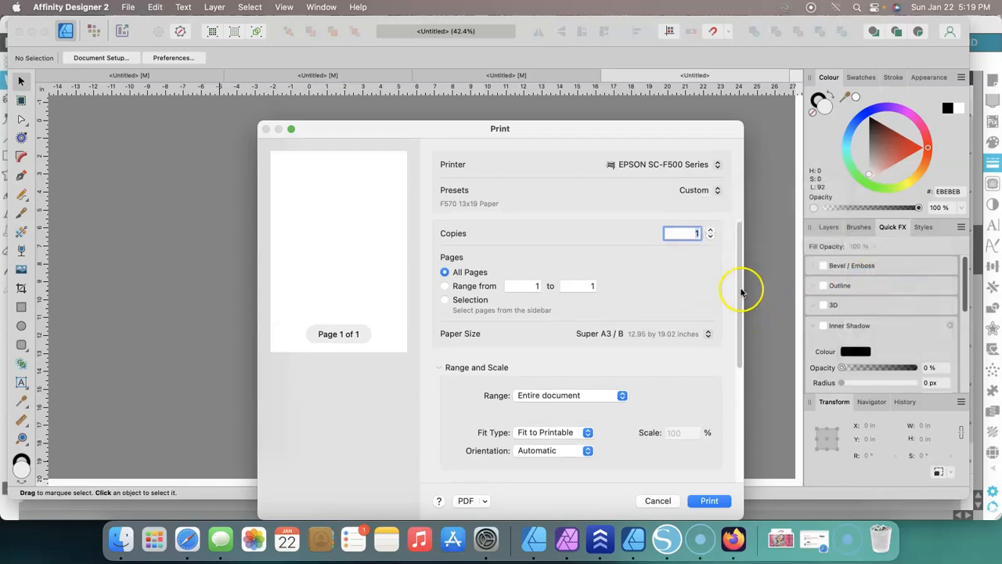
Review the preset's color matching and printer settings without changing them, and close the print dialog without printing
{"action": "left_click_drag", "start_coordinate": [738, 253], "coordinate": [755, 418]}
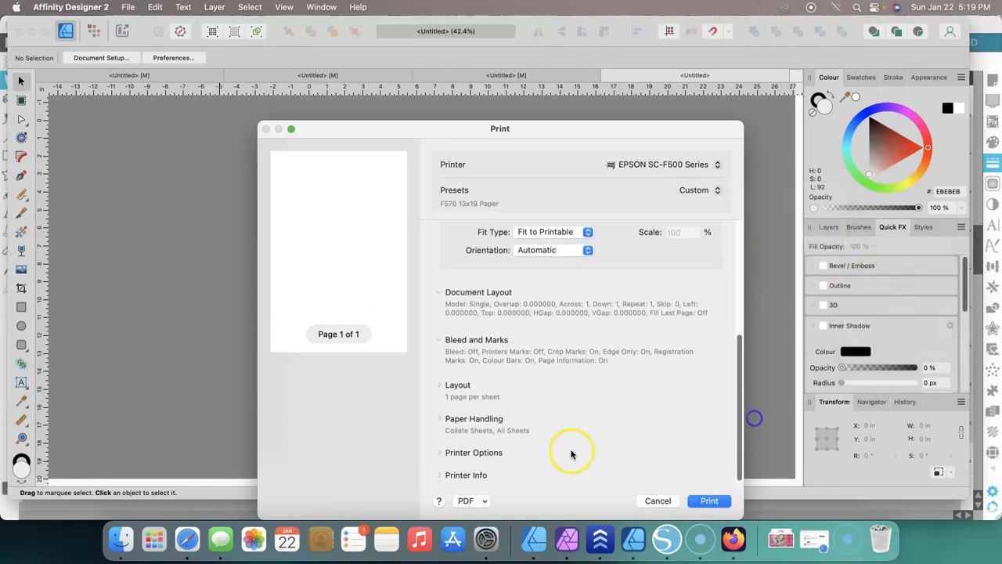
{"action": "left_click", "coordinate": [439, 453]}
{"action": "left_click_drag", "start_coordinate": [741, 338], "coordinate": [737, 392]}
{"action": "left_click", "coordinate": [476, 398]}
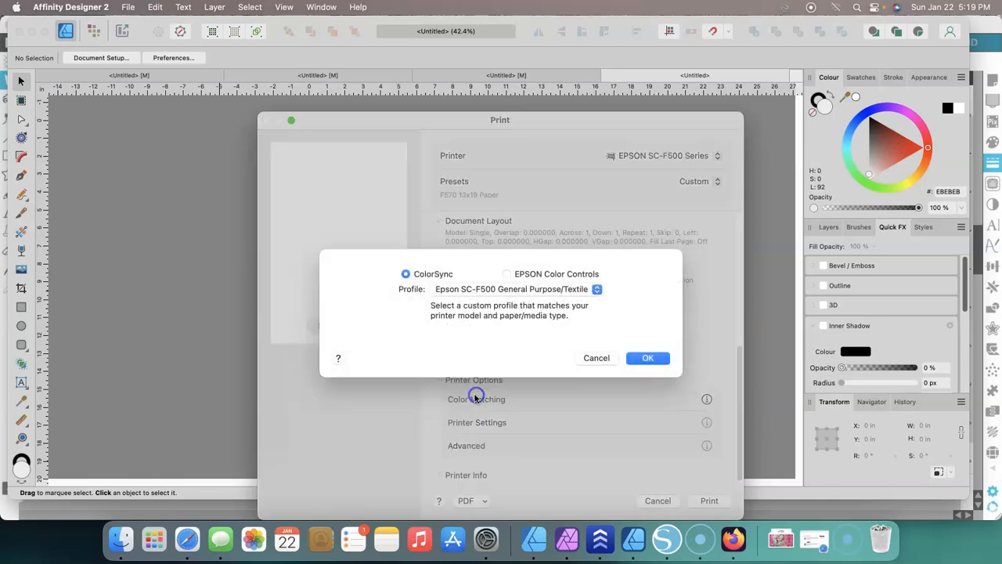
{"action": "left_click", "coordinate": [595, 360]}
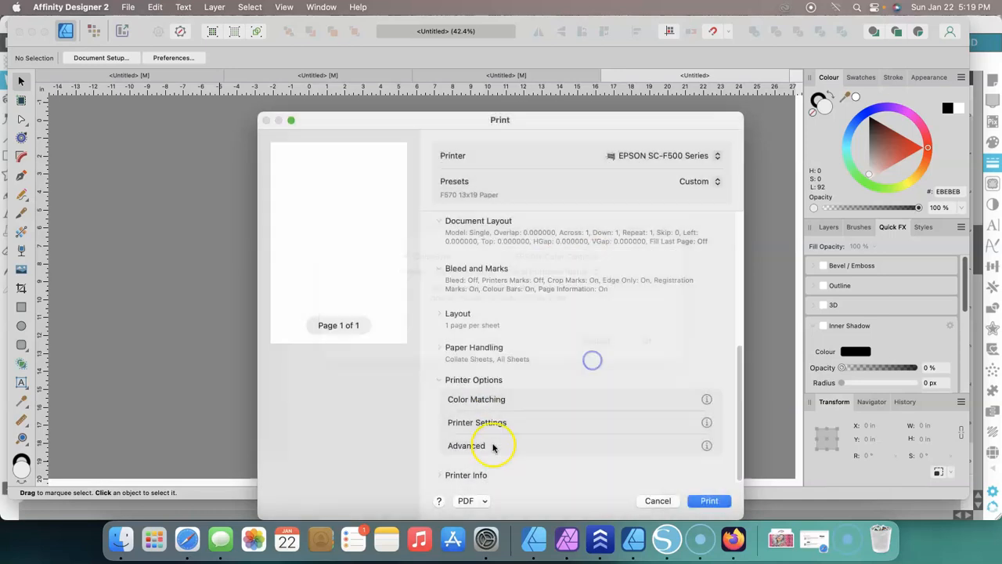
{"action": "left_click", "coordinate": [469, 422]}
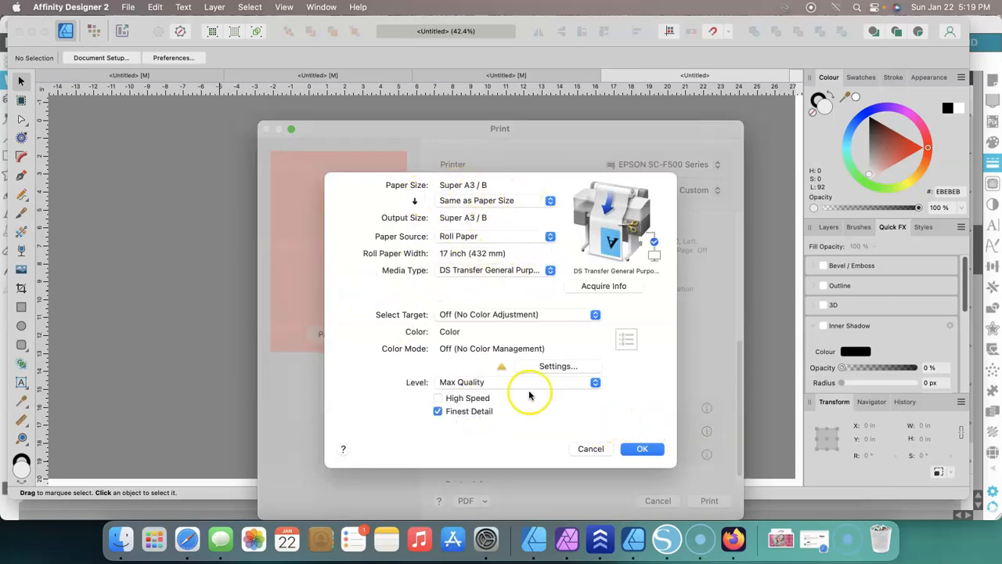
{"action": "left_click", "coordinate": [591, 449]}
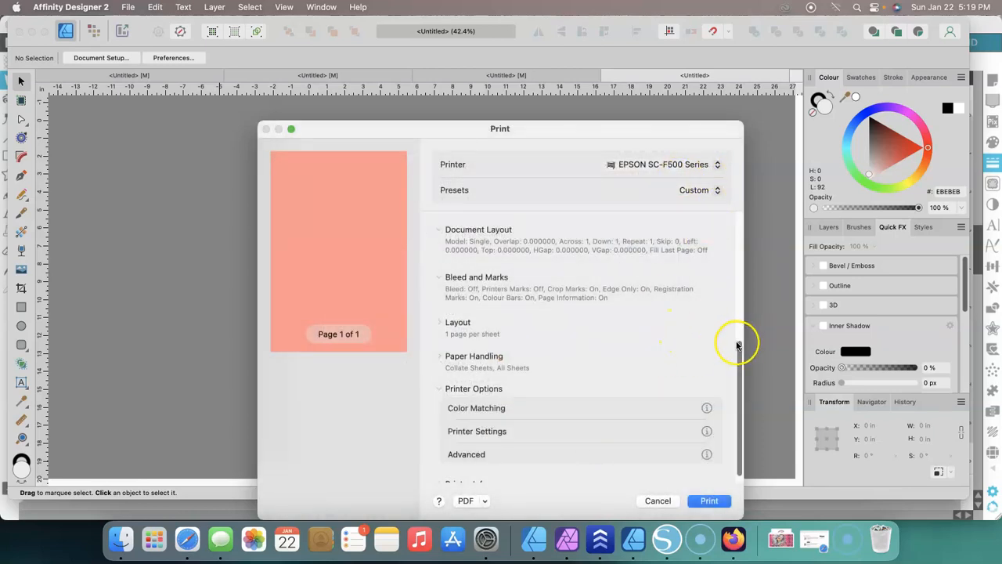
{"action": "left_click", "coordinate": [656, 500]}
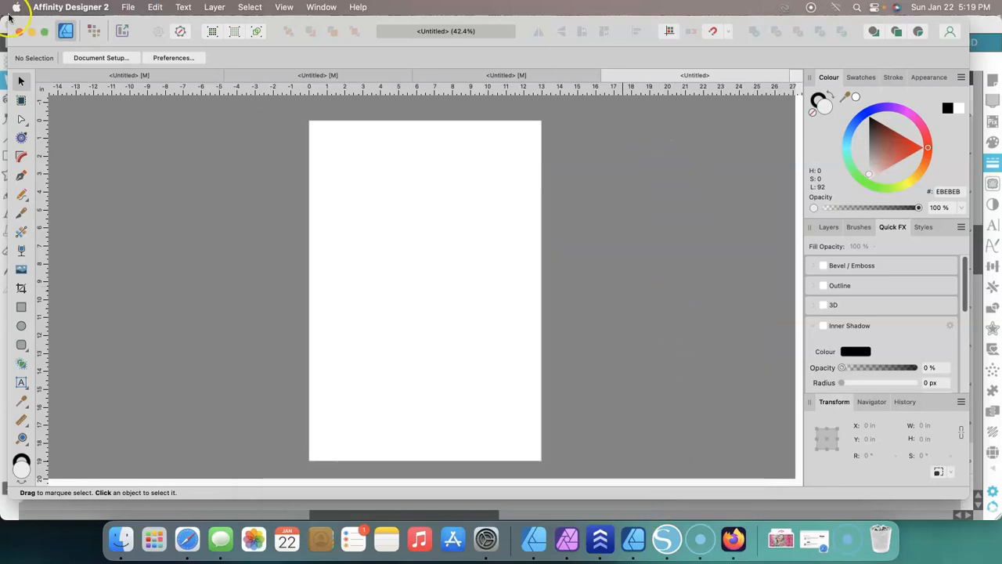
Create a new document from the Letter print preset with margins turned off, checking its layout, colour, bleed and scale options
{"action": "left_click", "coordinate": [128, 8]}
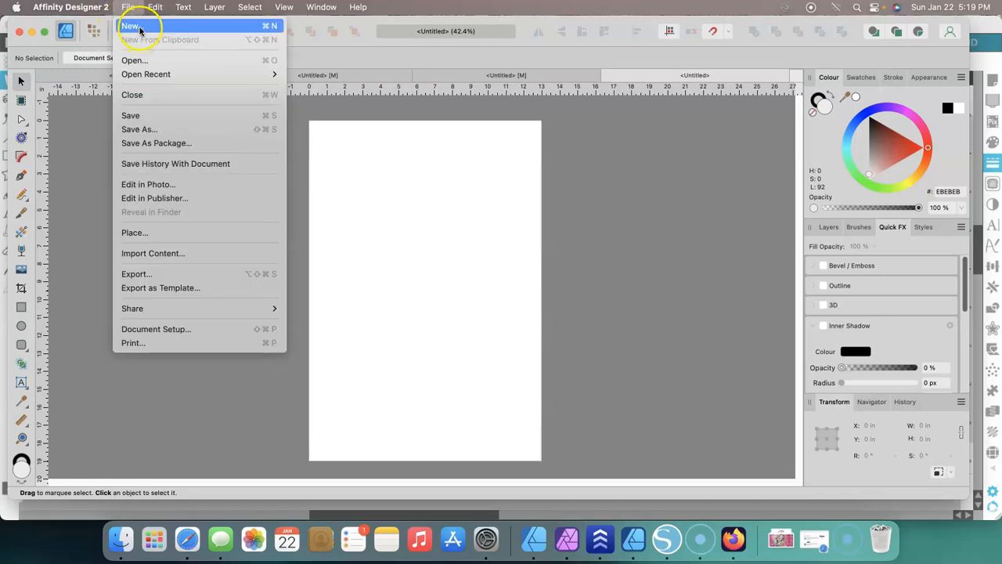
{"action": "left_click", "coordinate": [138, 26]}
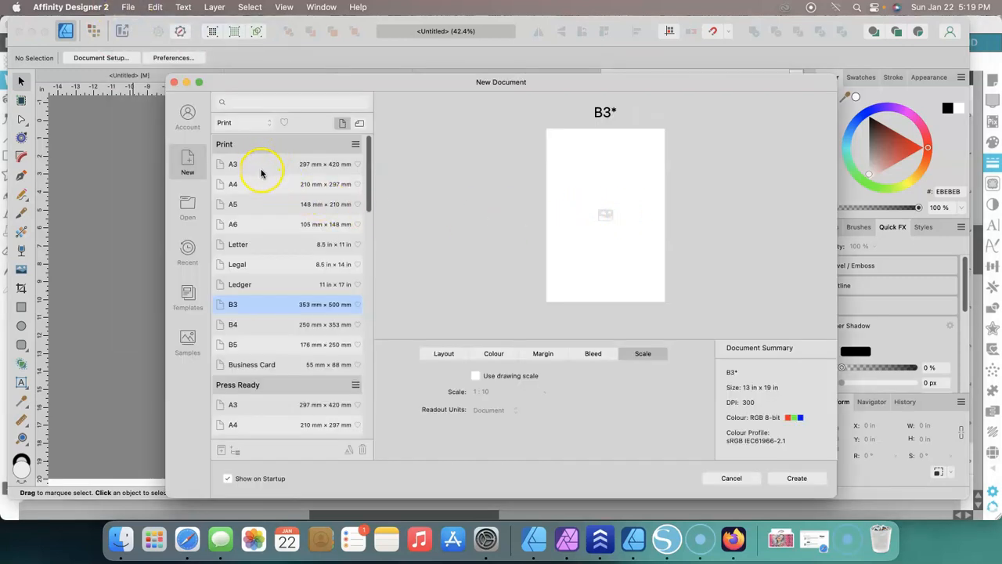
{"action": "left_click", "coordinate": [242, 246]}
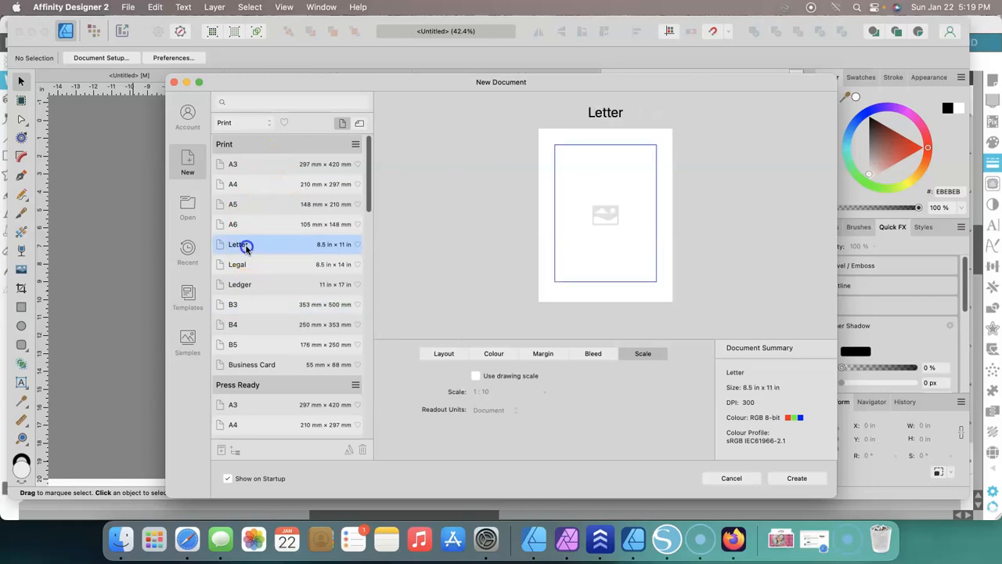
{"action": "left_click", "coordinate": [444, 355]}
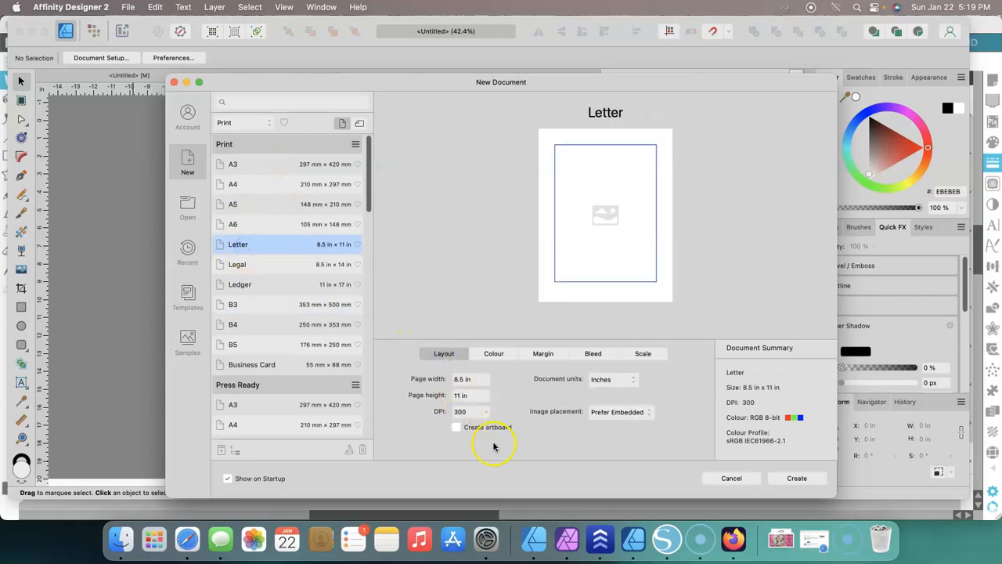
{"action": "left_click", "coordinate": [501, 355]}
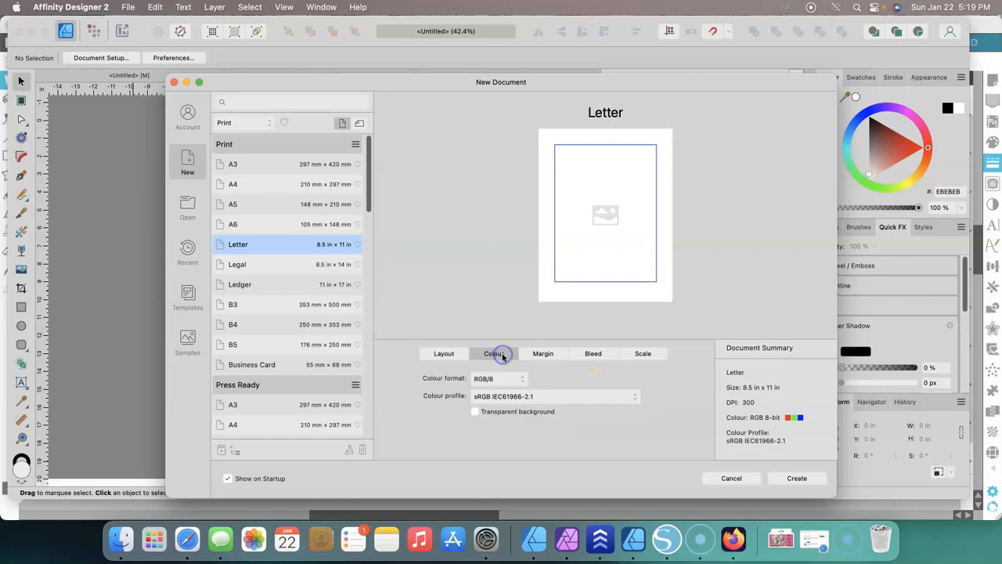
{"action": "left_click", "coordinate": [537, 355]}
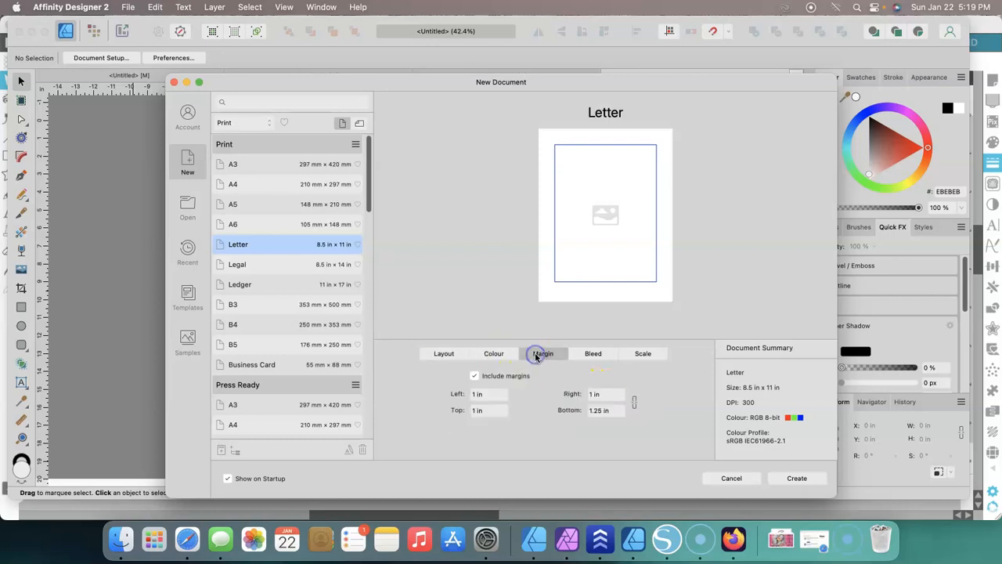
{"action": "left_click", "coordinate": [479, 376]}
{"action": "left_click", "coordinate": [595, 354]}
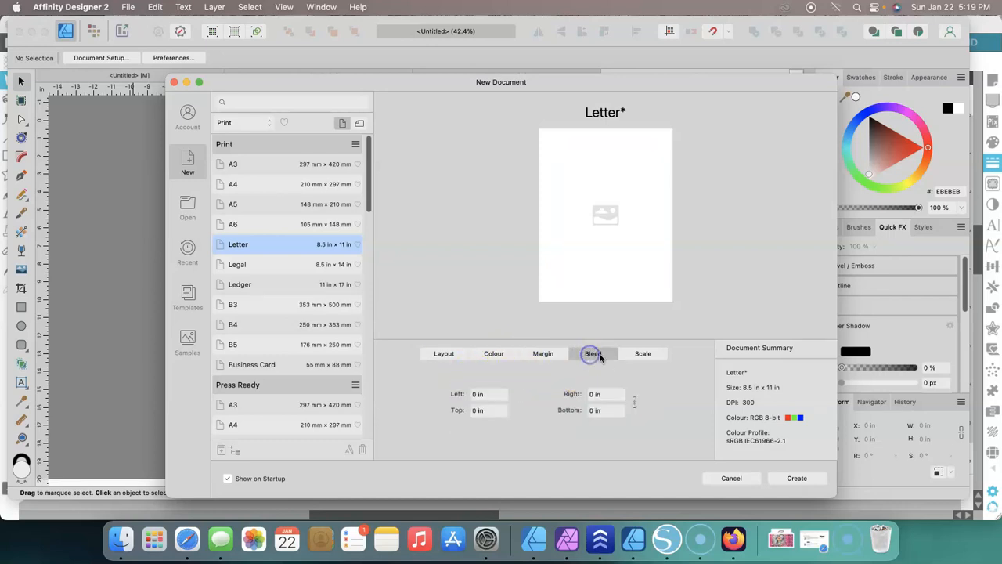
{"action": "left_click", "coordinate": [638, 354]}
{"action": "left_click", "coordinate": [796, 478]}
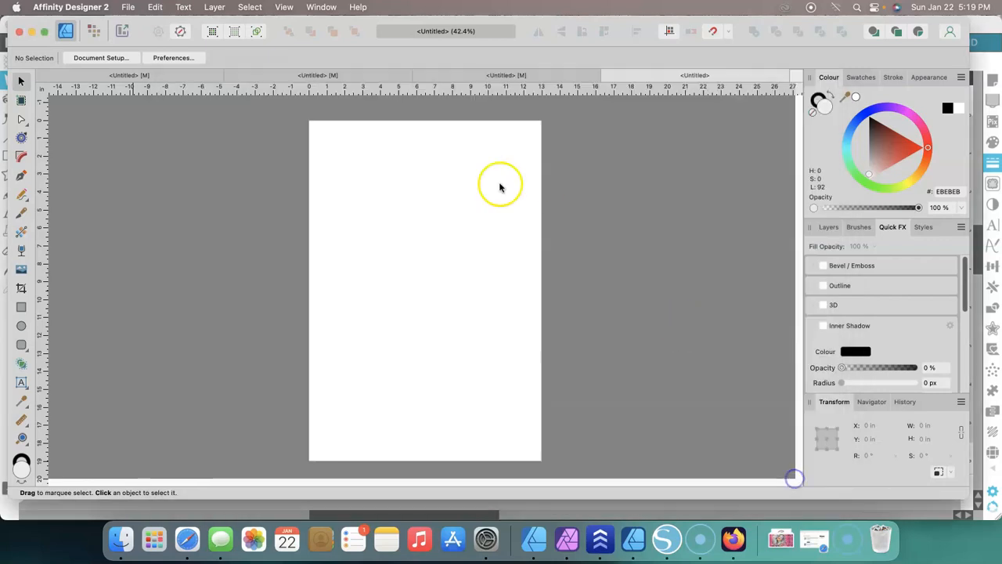
Place the Santa-hat bulldog PNG from the Cameo Files folder across the middle of the Letter page and deselect it
{"action": "left_click", "coordinate": [128, 8]}
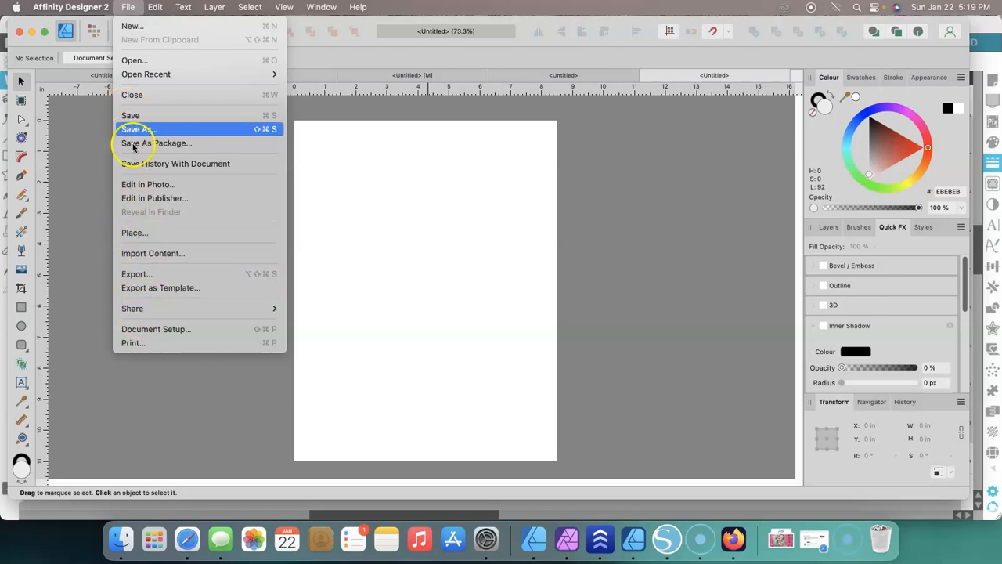
{"action": "left_click", "coordinate": [141, 233]}
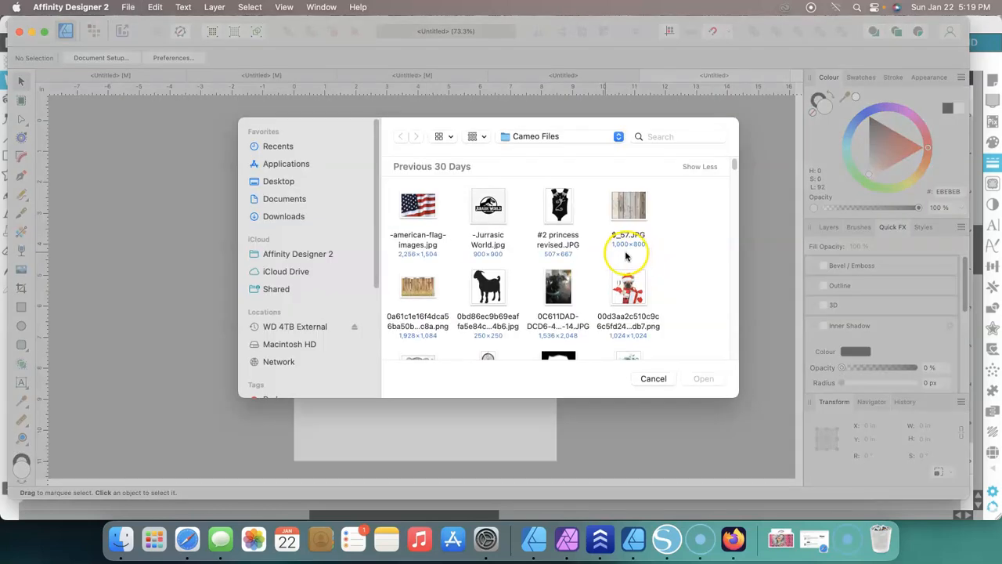
{"action": "left_click", "coordinate": [629, 288]}
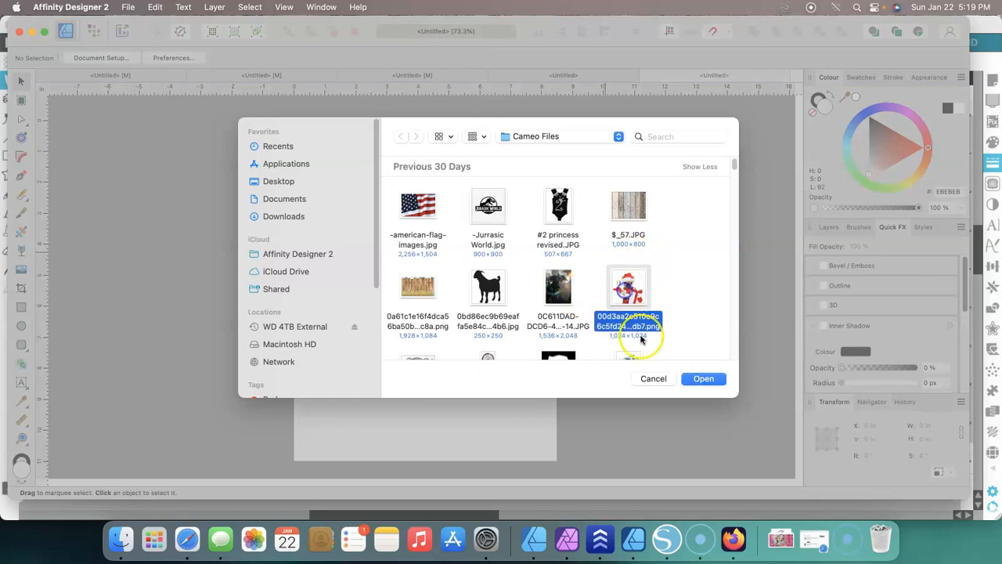
{"action": "left_click", "coordinate": [703, 378]}
{"action": "left_click_drag", "start_coordinate": [313, 161], "coordinate": [485, 428]}
{"action": "left_click", "coordinate": [635, 331]}
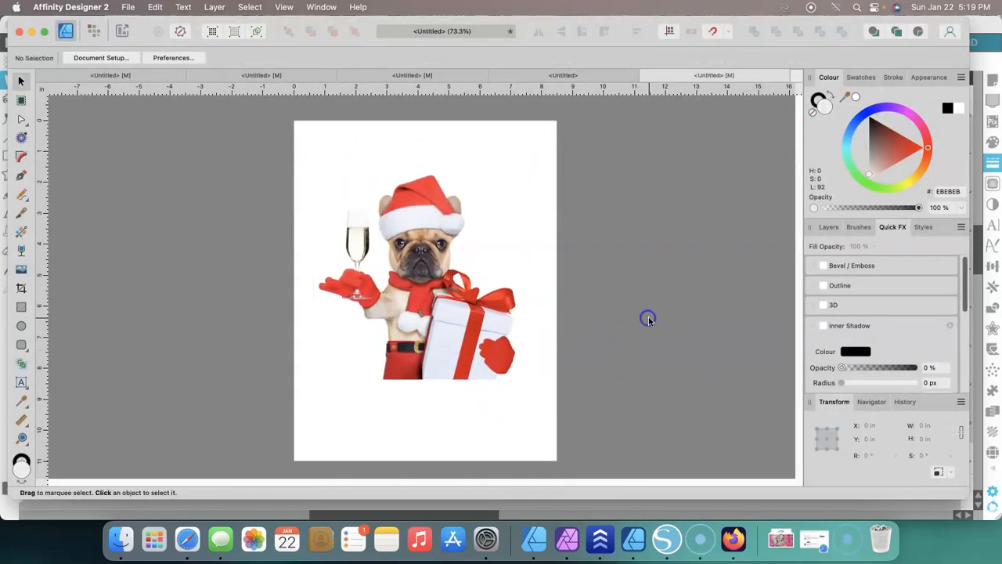
Open the print settings for the Letter page, choose the EPSON SC-F500 Series printer and keep the US Letter paper size
{"action": "left_click", "coordinate": [129, 7]}
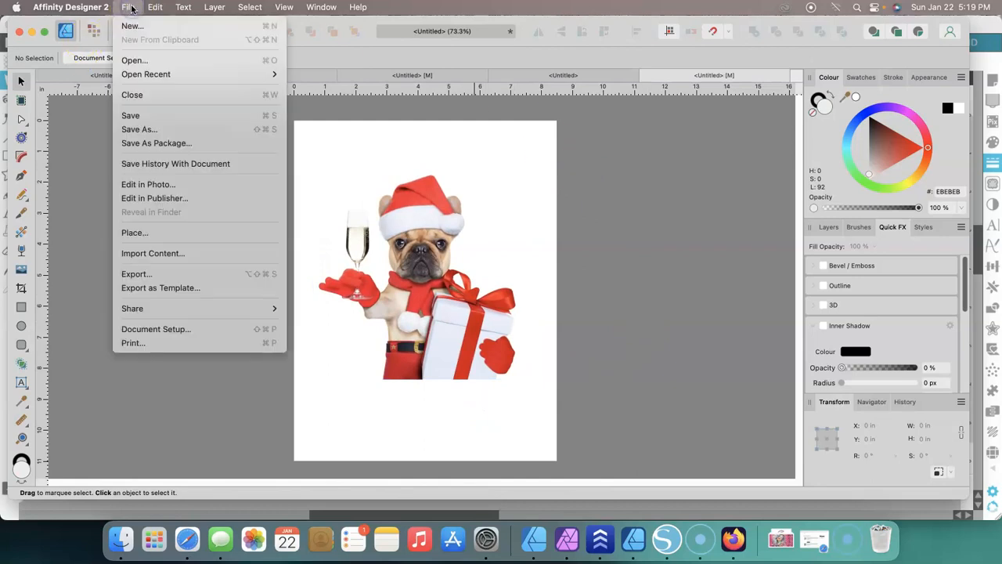
{"action": "left_click", "coordinate": [201, 340]}
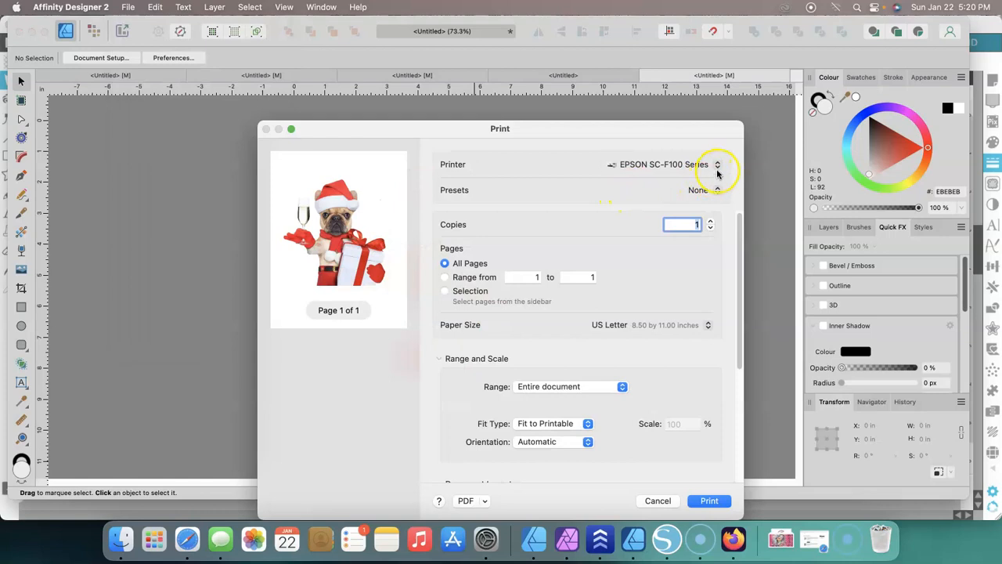
{"action": "left_click", "coordinate": [718, 167]}
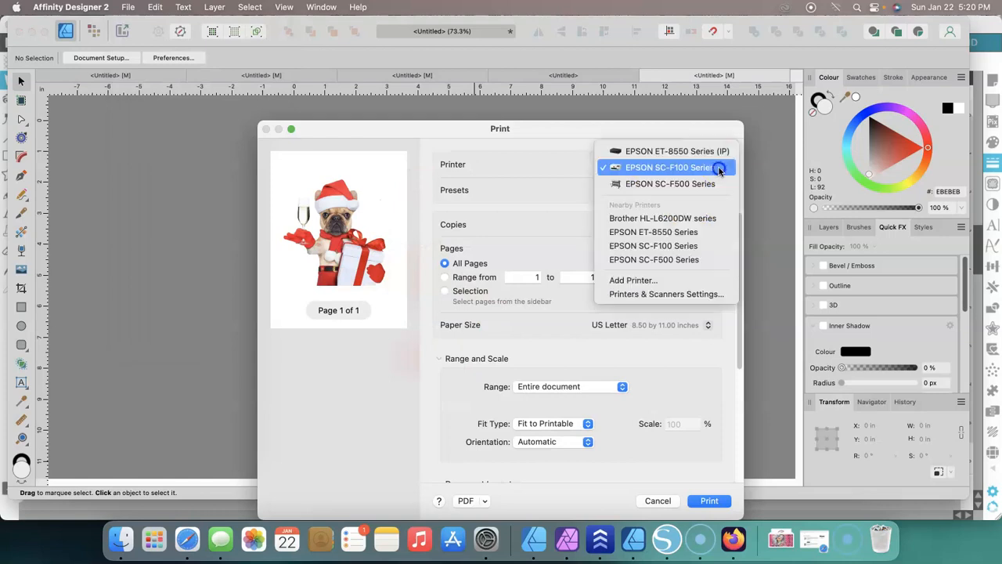
{"action": "left_click", "coordinate": [707, 183]}
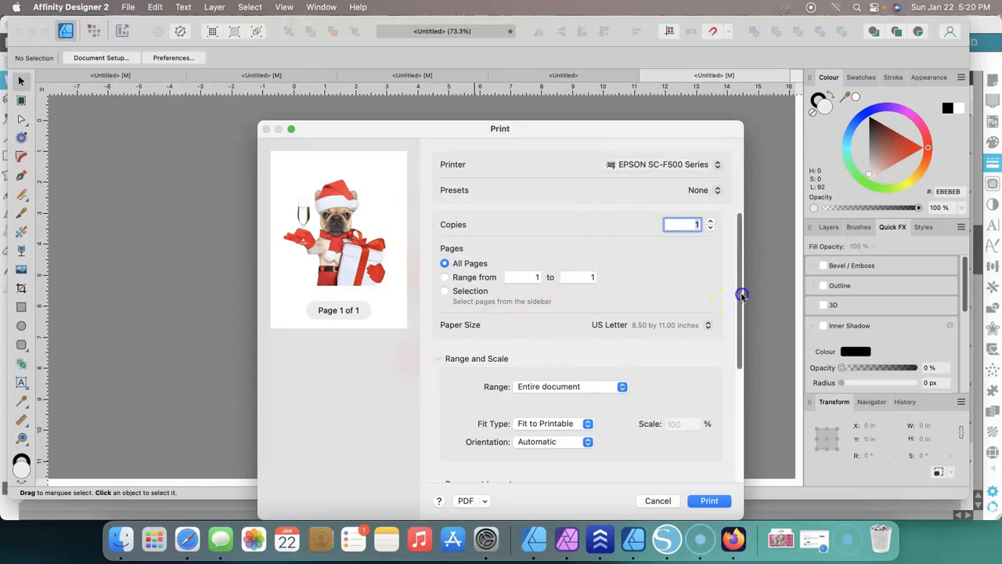
{"action": "scroll", "coordinate": [741, 290], "scroll_direction": "down", "scroll_amount": 2}
{"action": "left_click", "coordinate": [707, 279]}
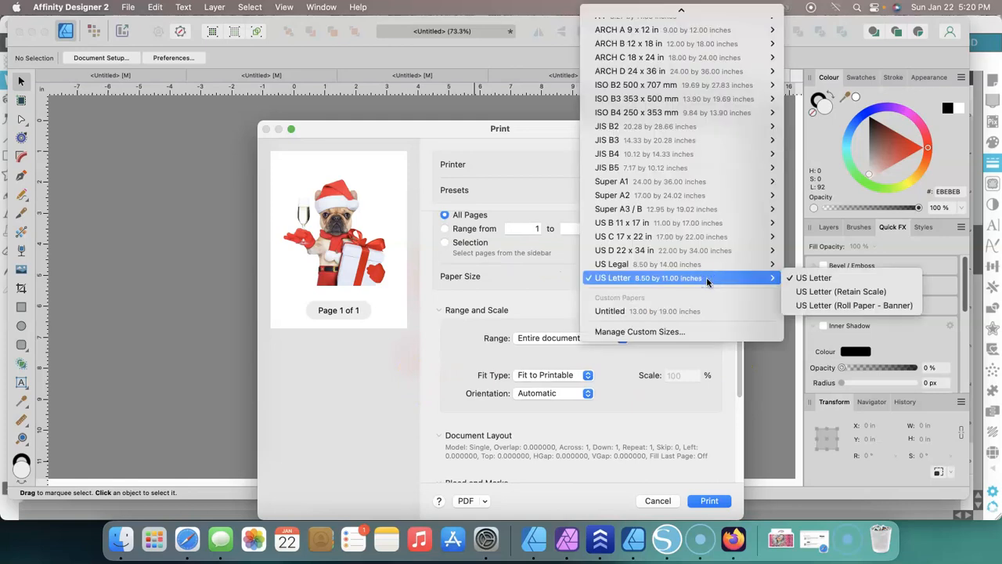
{"action": "left_click", "coordinate": [463, 284]}
{"action": "left_click", "coordinate": [644, 282]}
{"action": "left_click", "coordinate": [472, 313]}
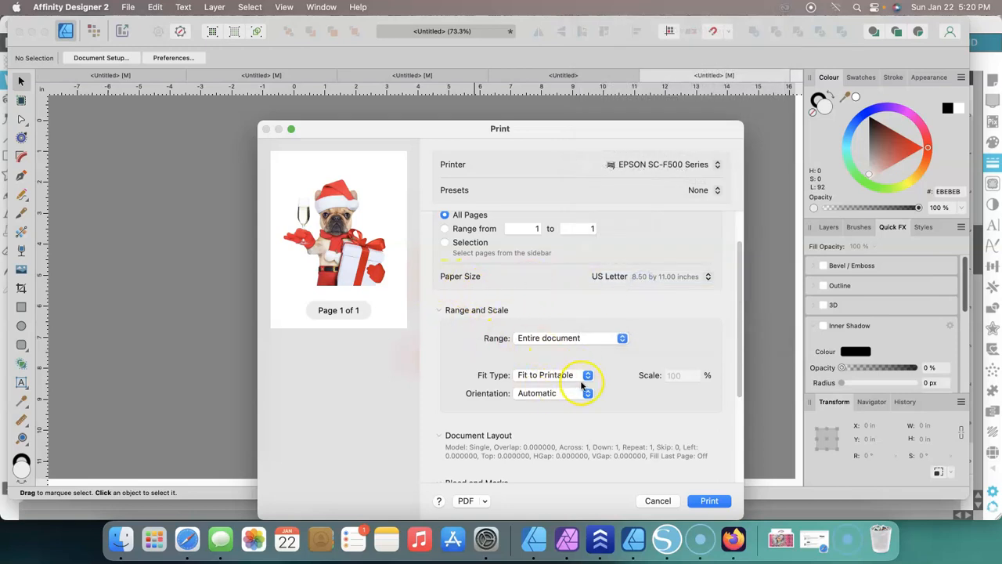
Review the print dialog's Document Layout, Bleed and Marks, Layout and Paper Handling settings without changing them
{"action": "left_click_drag", "start_coordinate": [743, 303], "coordinate": [773, 433]}
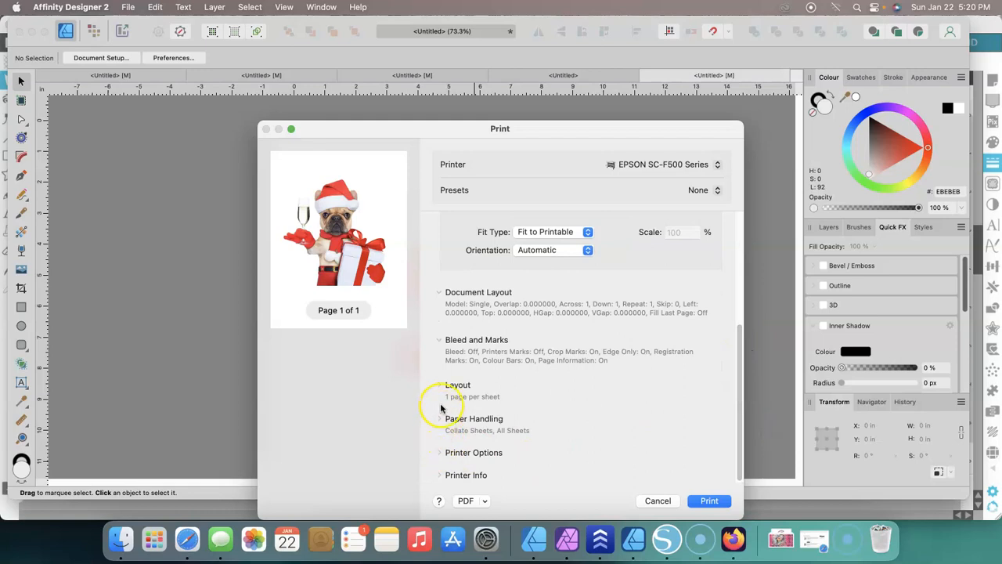
{"action": "left_click", "coordinate": [438, 292]}
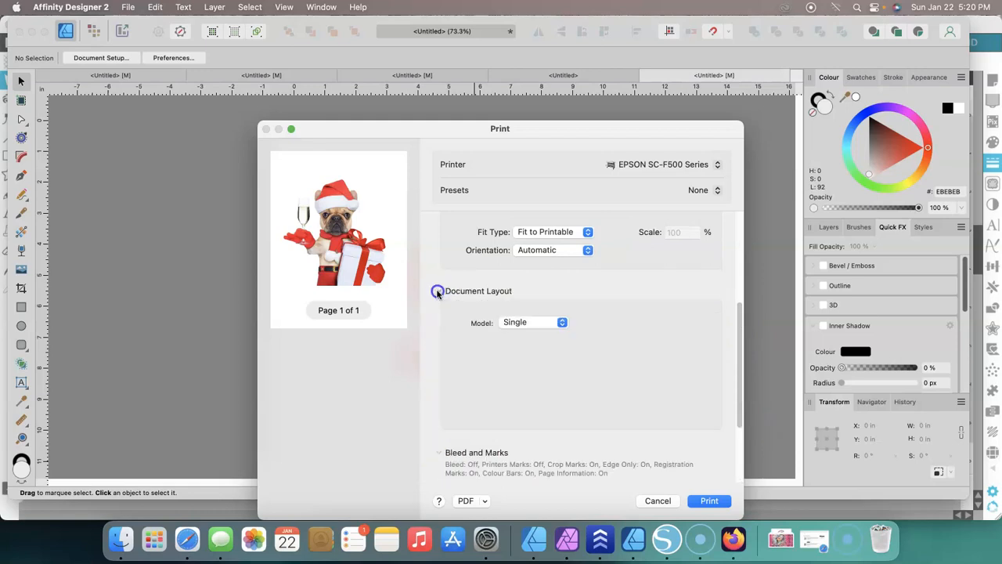
{"action": "left_click", "coordinate": [437, 292]}
{"action": "left_click", "coordinate": [438, 340]}
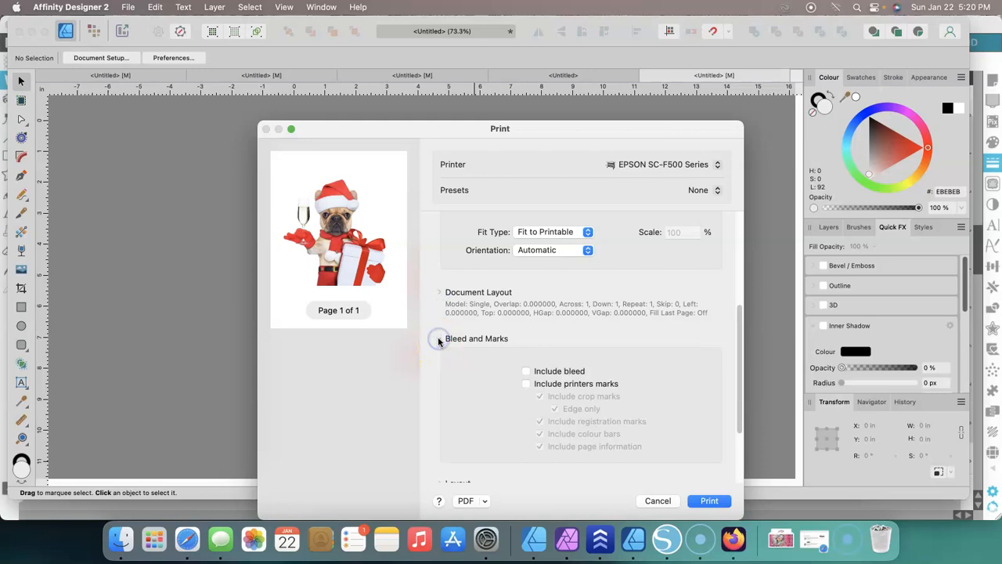
{"action": "left_click", "coordinate": [439, 339]}
{"action": "left_click", "coordinate": [439, 386]}
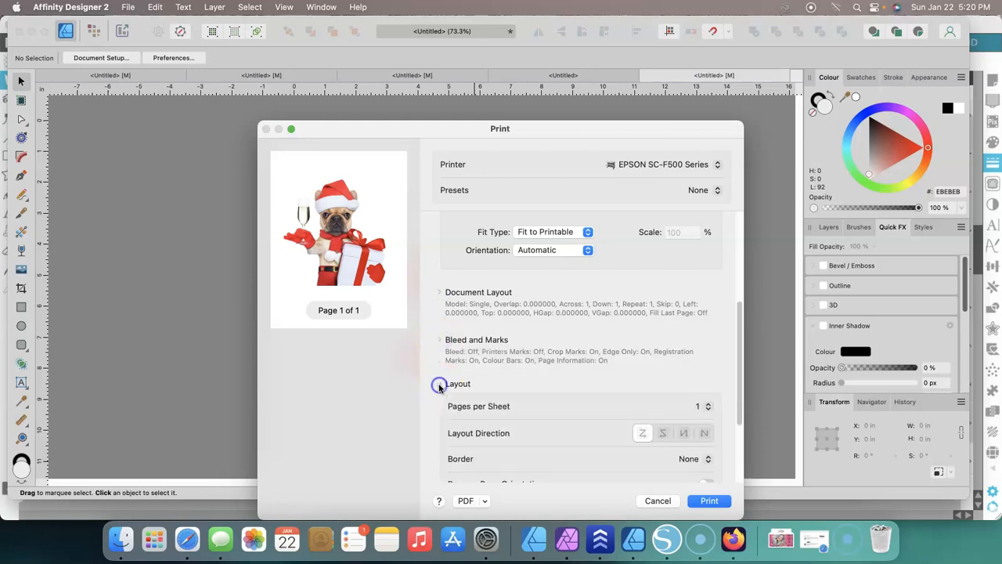
{"action": "left_click", "coordinate": [439, 384]}
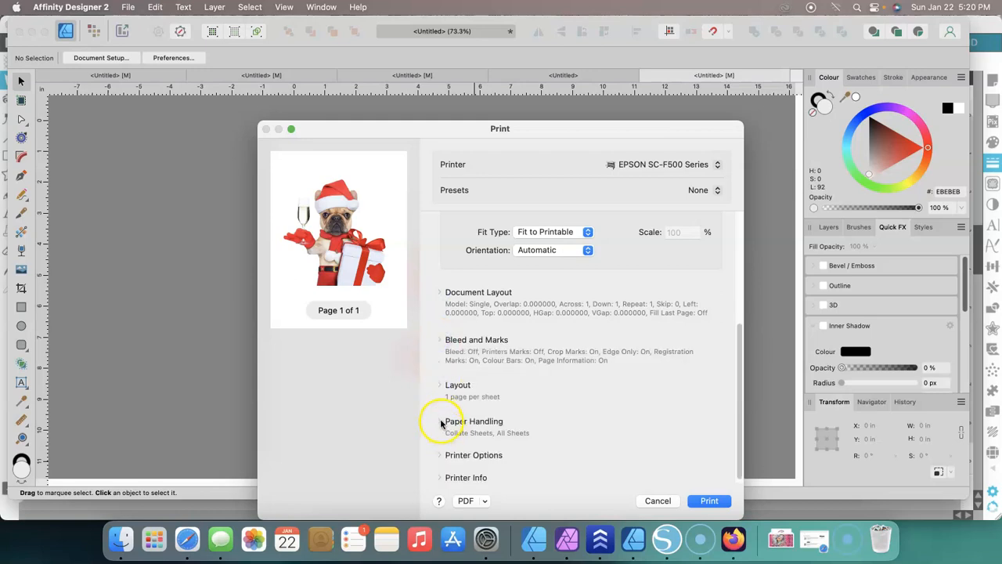
{"action": "left_click", "coordinate": [440, 420]}
{"action": "left_click", "coordinate": [441, 421]}
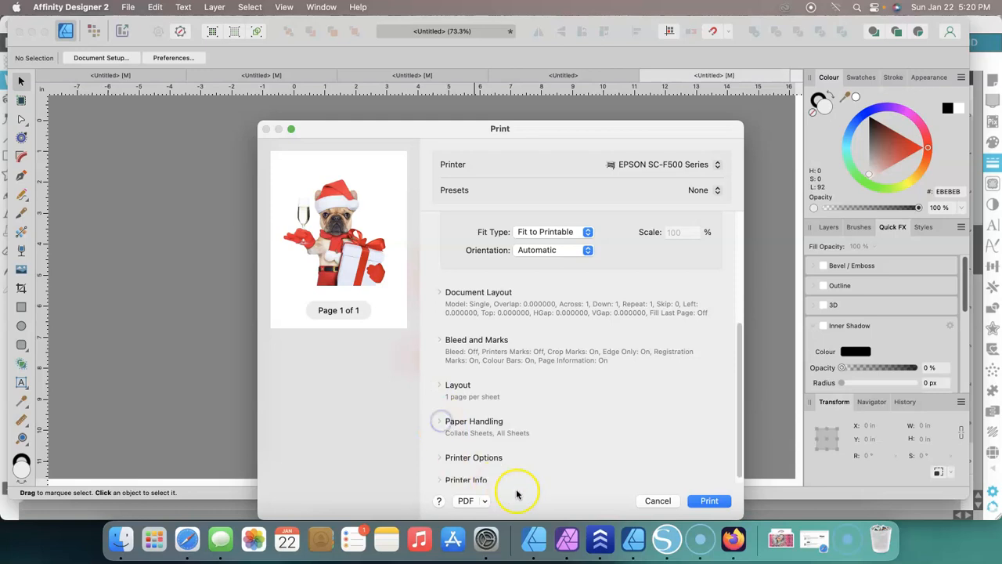
Set color matching in the printer options to ColorSync with the Epson SC-F500 General Purpose/Textile profile
{"action": "left_click", "coordinate": [438, 458]}
{"action": "left_click_drag", "start_coordinate": [750, 392], "coordinate": [752, 438]}
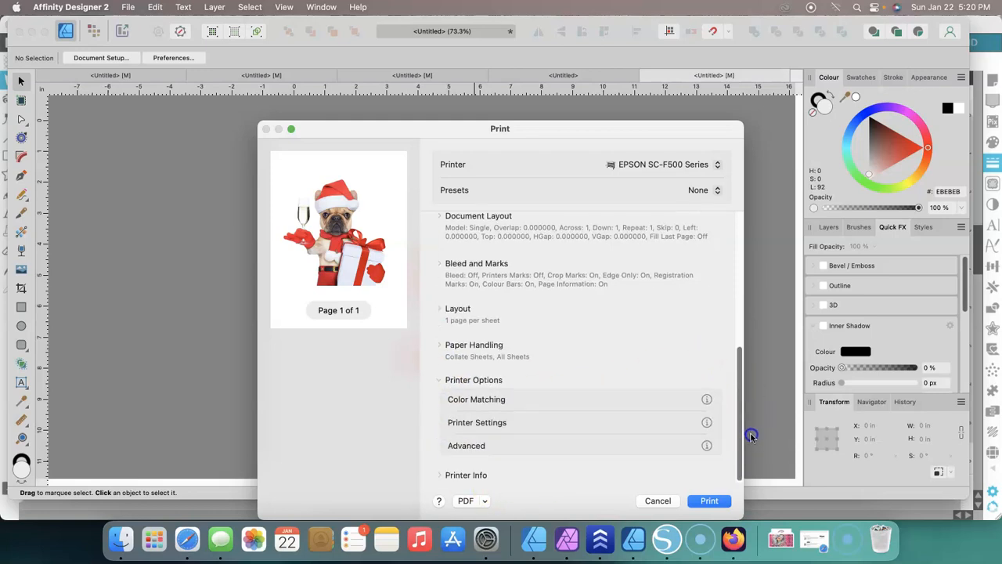
{"action": "left_click", "coordinate": [707, 400]}
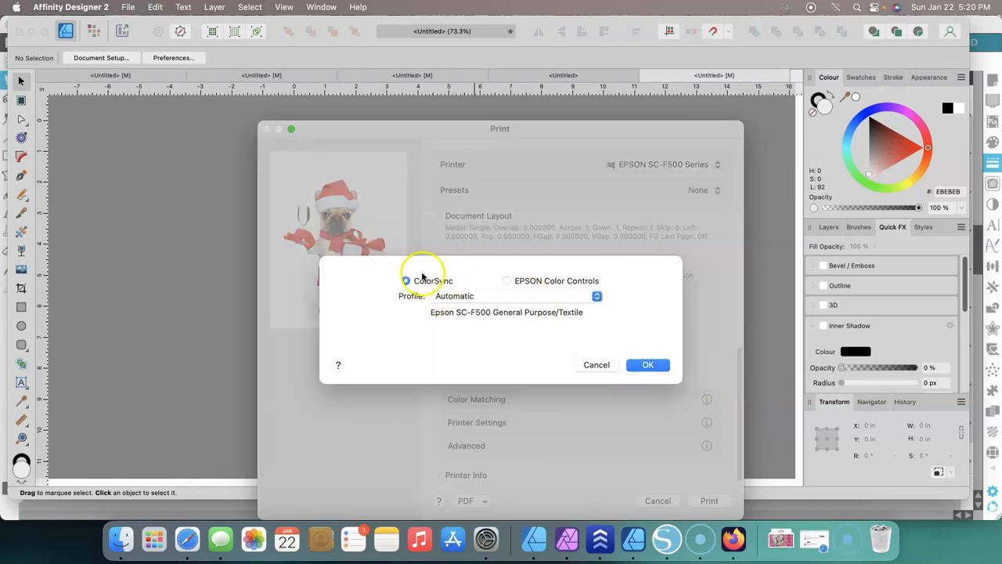
{"action": "left_click", "coordinate": [596, 296]}
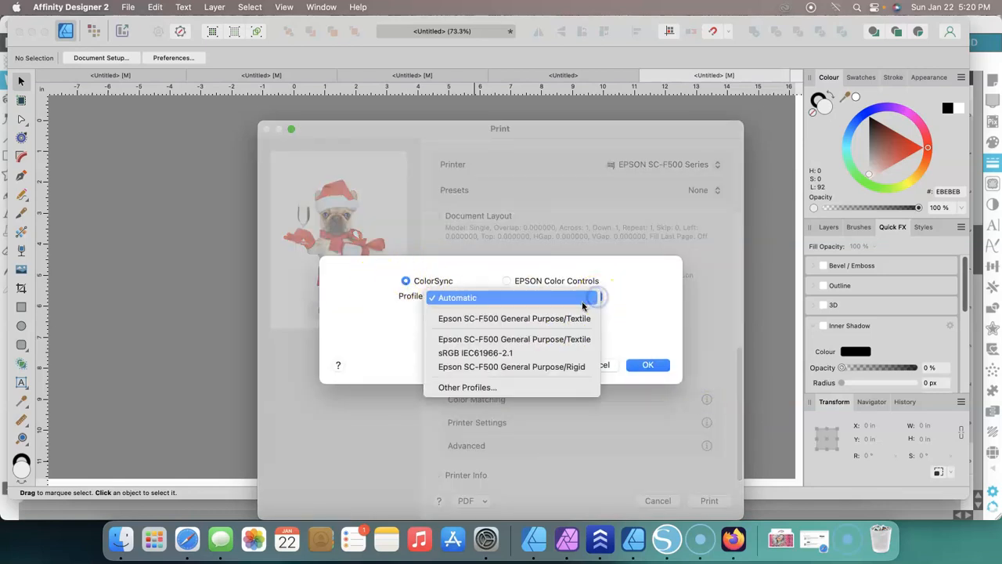
{"action": "left_click", "coordinate": [517, 318]}
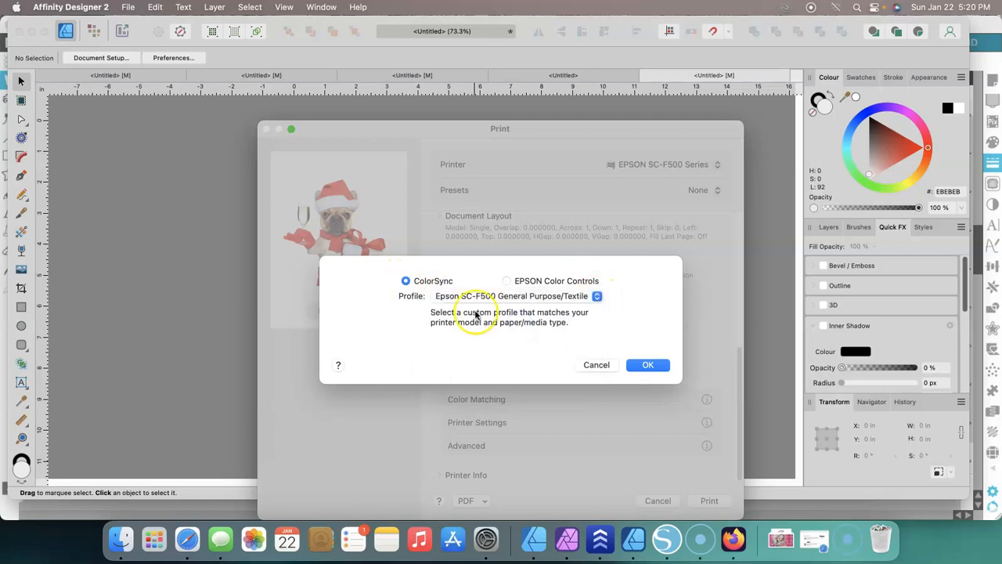
{"action": "left_click", "coordinate": [648, 365]}
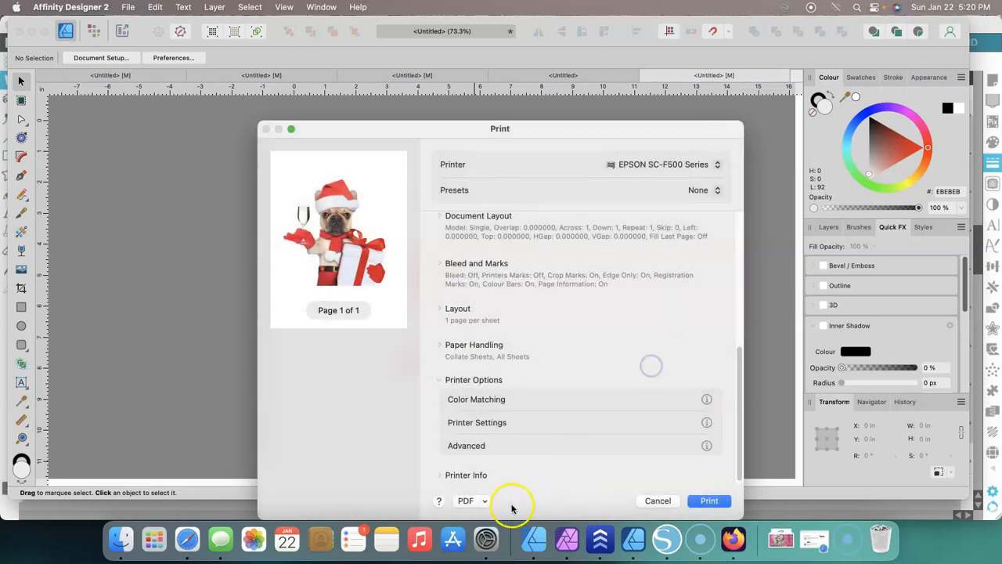
Set the printer settings' level to Max Quality, toggle the Finest Detail option, apply the settings and briefly recheck them
{"action": "left_click", "coordinate": [468, 423]}
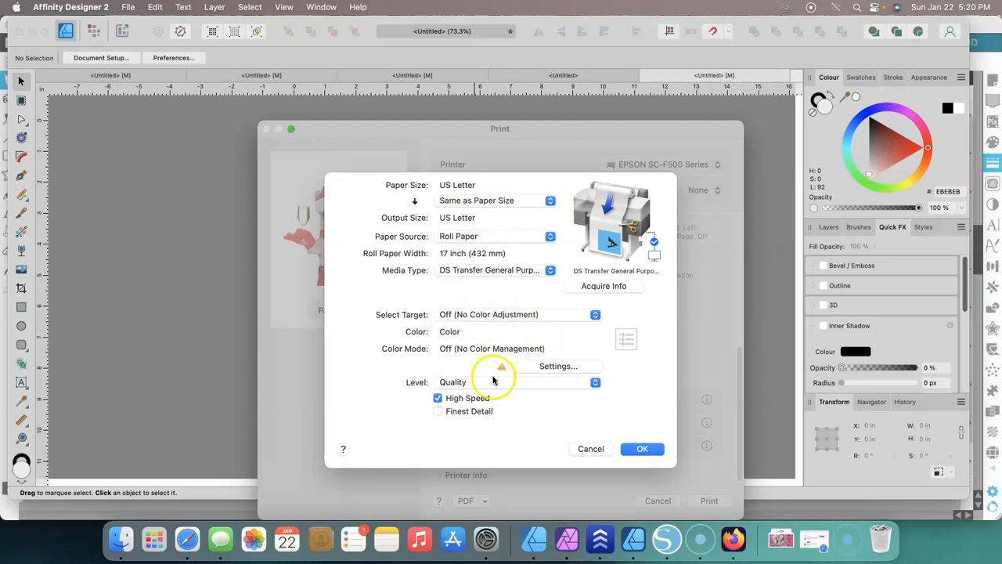
{"action": "left_click", "coordinate": [597, 383]}
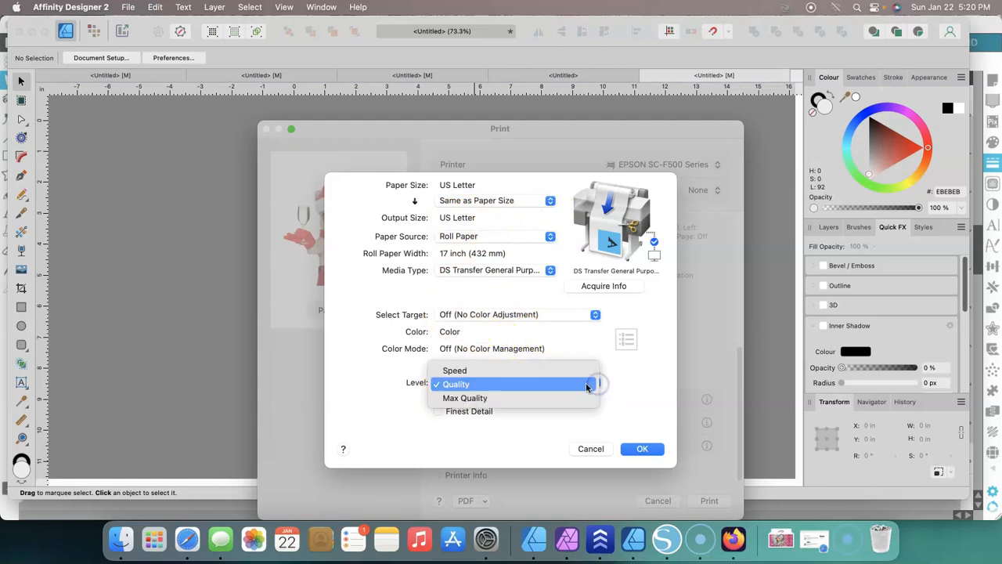
{"action": "left_click", "coordinate": [476, 398]}
{"action": "left_click", "coordinate": [437, 414]}
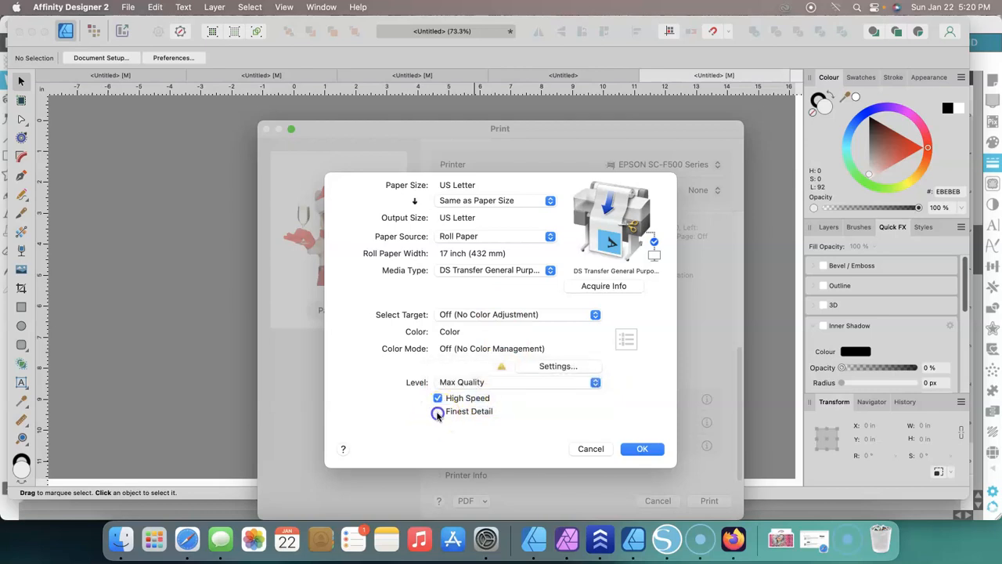
{"action": "left_click", "coordinate": [439, 413]}
{"action": "left_click", "coordinate": [647, 448]}
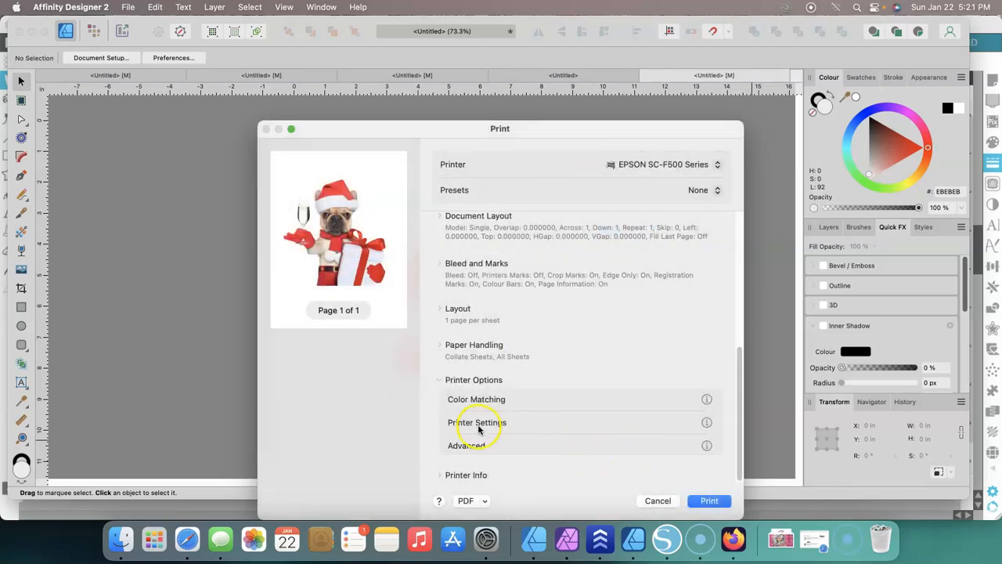
{"action": "left_click", "coordinate": [478, 423]}
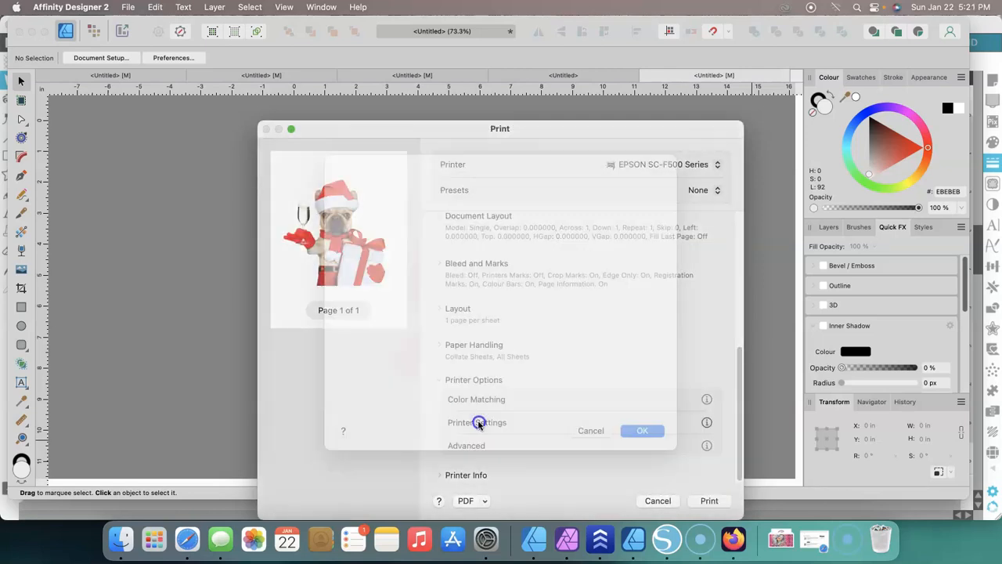
{"action": "left_click", "coordinate": [589, 449]}
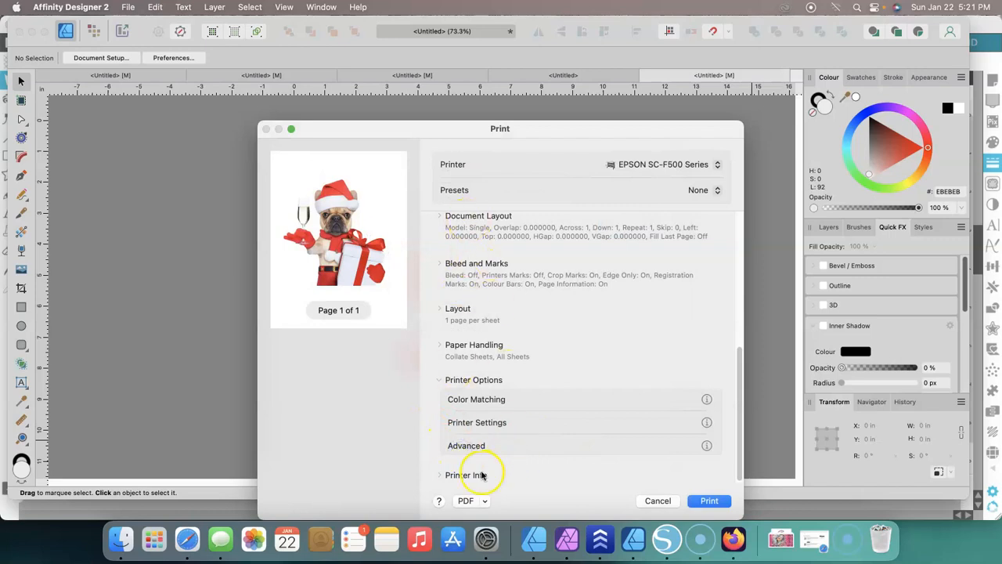
Turn off Save Roll Paper in the printer's advanced roll paper options and apply the settings
{"action": "left_click", "coordinate": [471, 447]}
{"action": "left_click", "coordinate": [437, 256]}
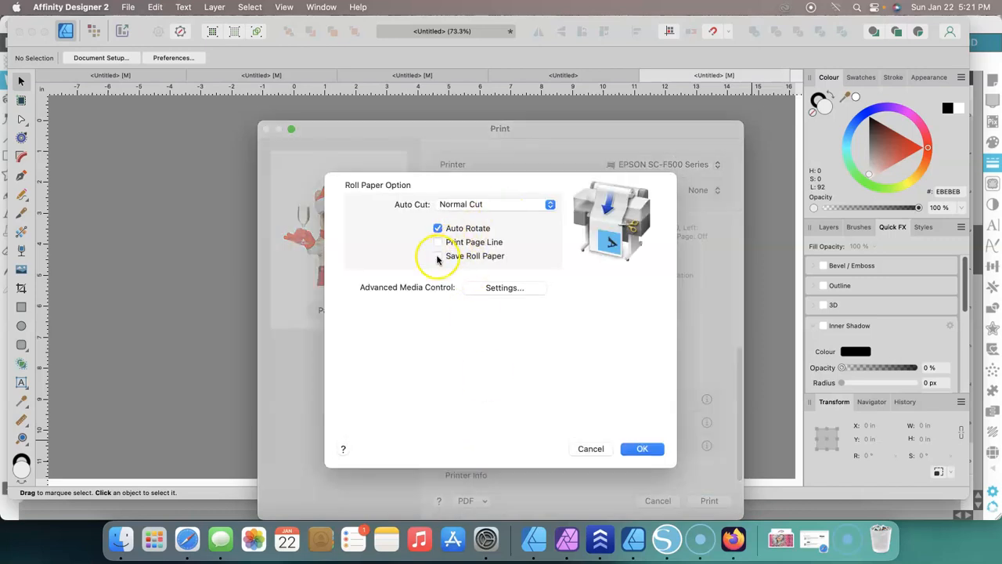
{"action": "left_click", "coordinate": [642, 448]}
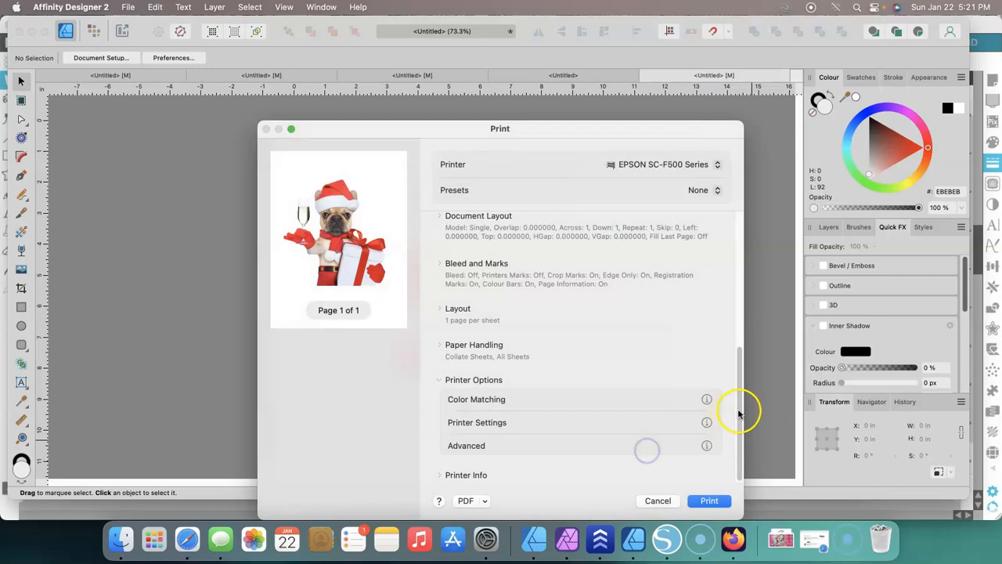
Save the current print settings as a custom preset named F570 Letter for the EPSON SC-F500 Series, and close the print settings without printing
{"action": "left_click", "coordinate": [709, 192]}
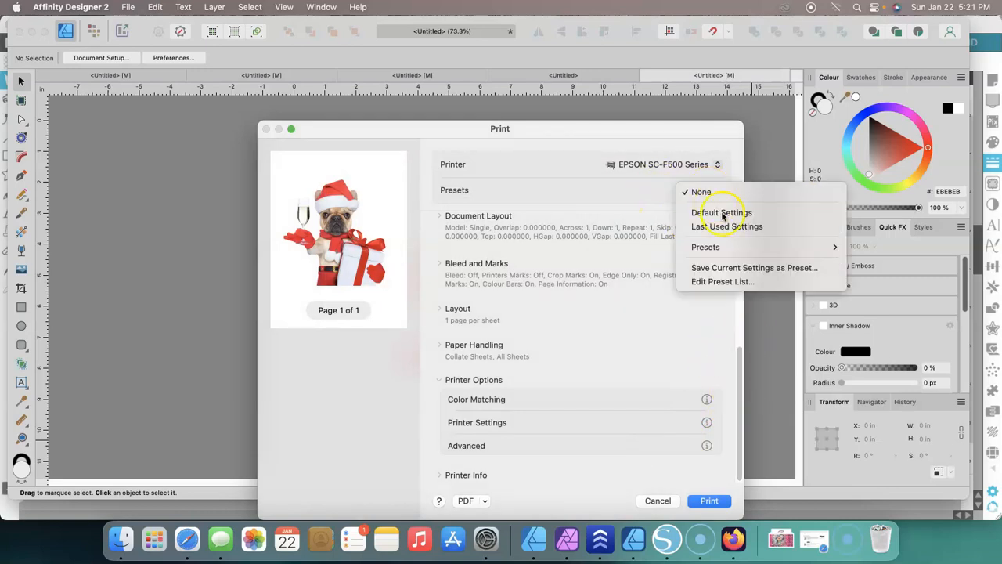
{"action": "left_click", "coordinate": [752, 268]}
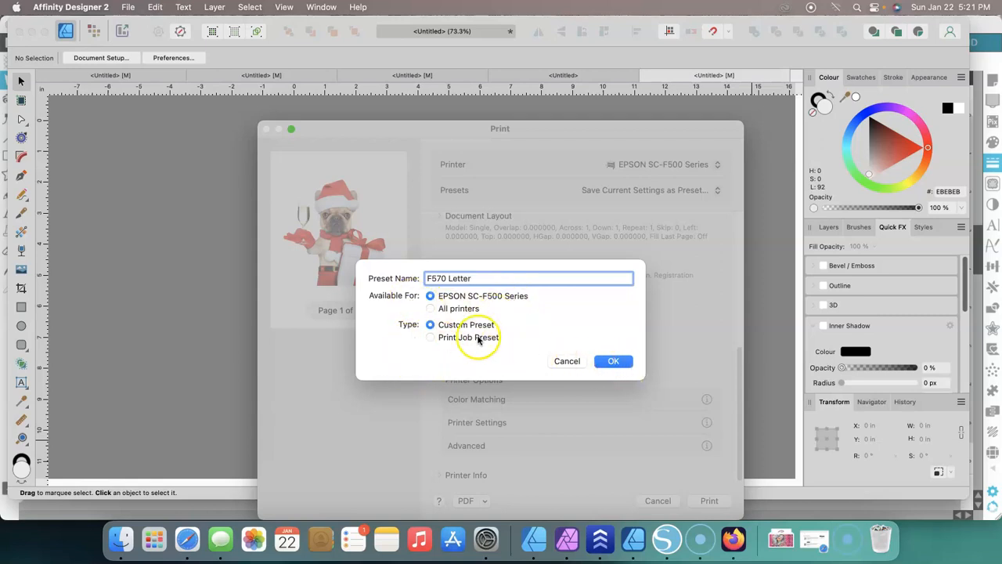
{"action": "left_click", "coordinate": [611, 360]}
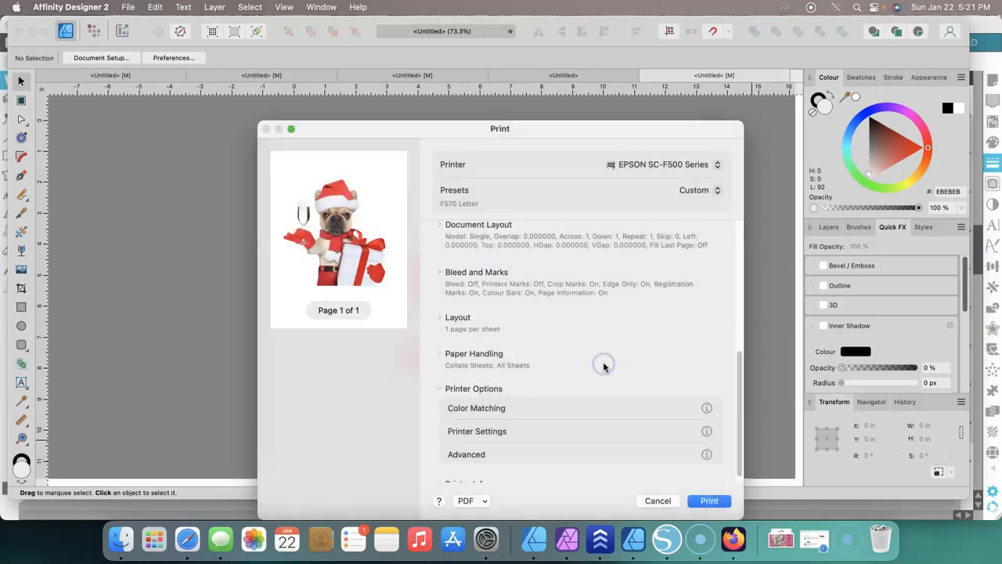
{"action": "left_click", "coordinate": [659, 502]}
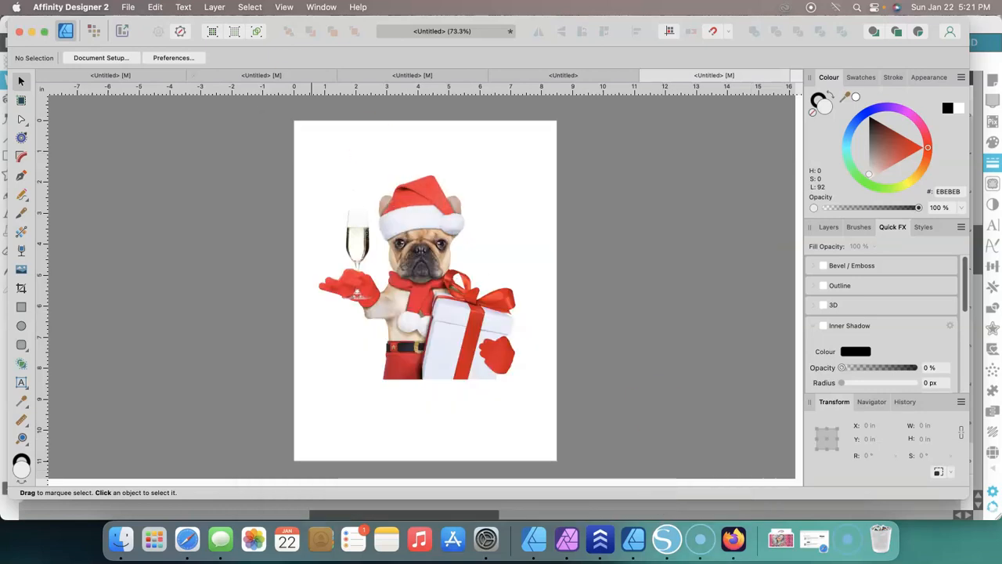
Reopen the print settings for the Letter page, choose the EPSON SC-F500 Series printer and load the F570 Letter preset
{"action": "left_click", "coordinate": [130, 9]}
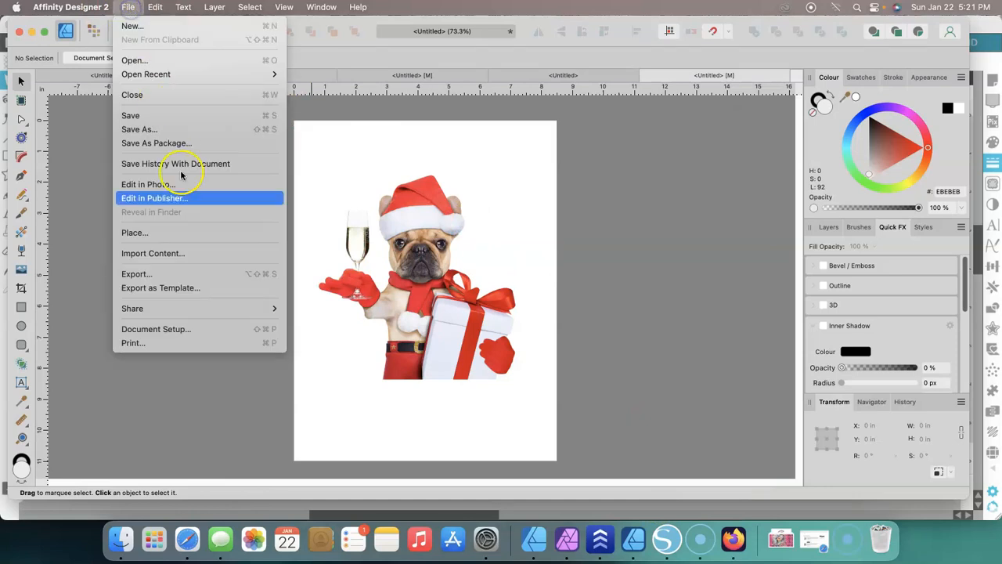
{"action": "left_click", "coordinate": [162, 342]}
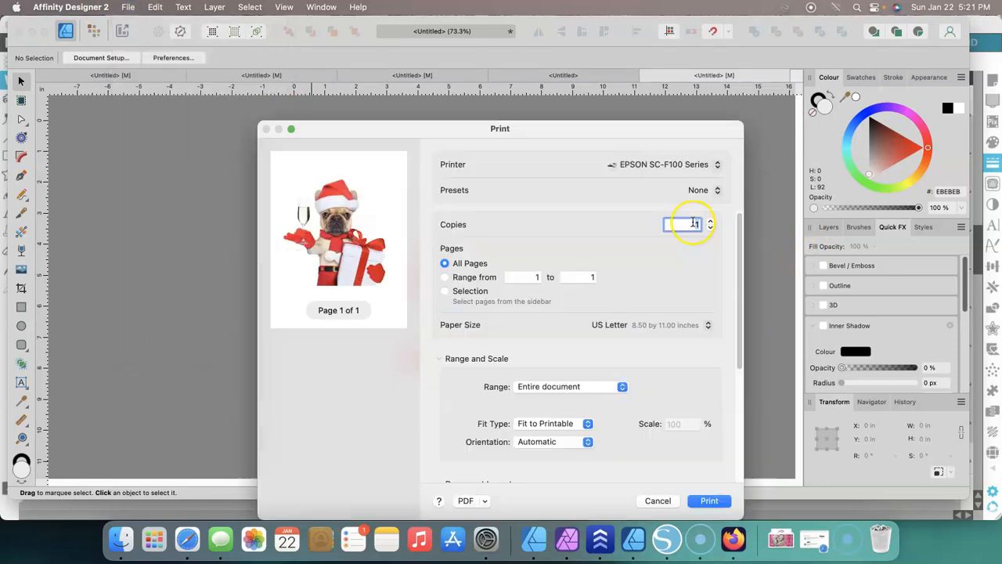
{"action": "left_click", "coordinate": [714, 167]}
{"action": "left_click", "coordinate": [693, 183]}
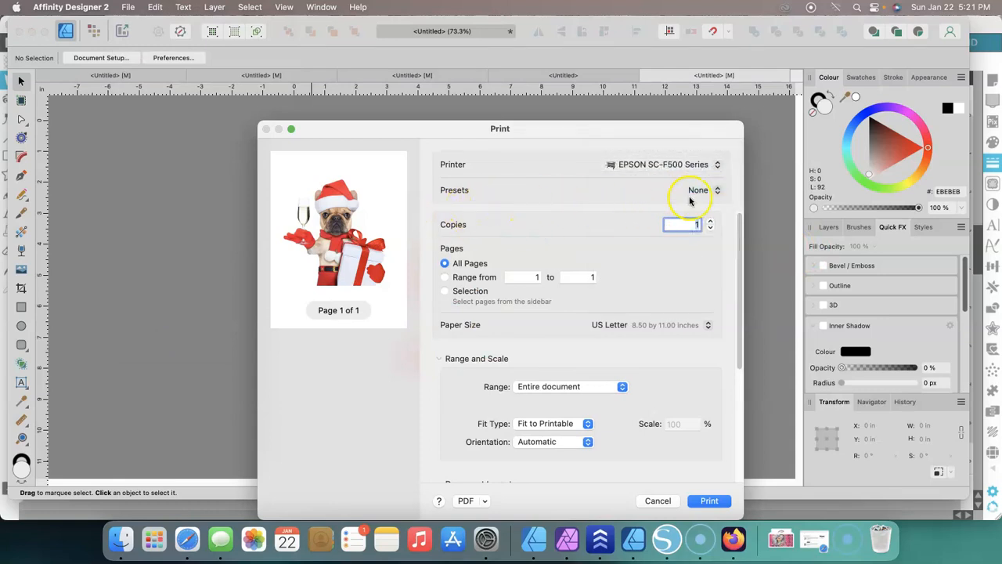
{"action": "left_click", "coordinate": [716, 191]}
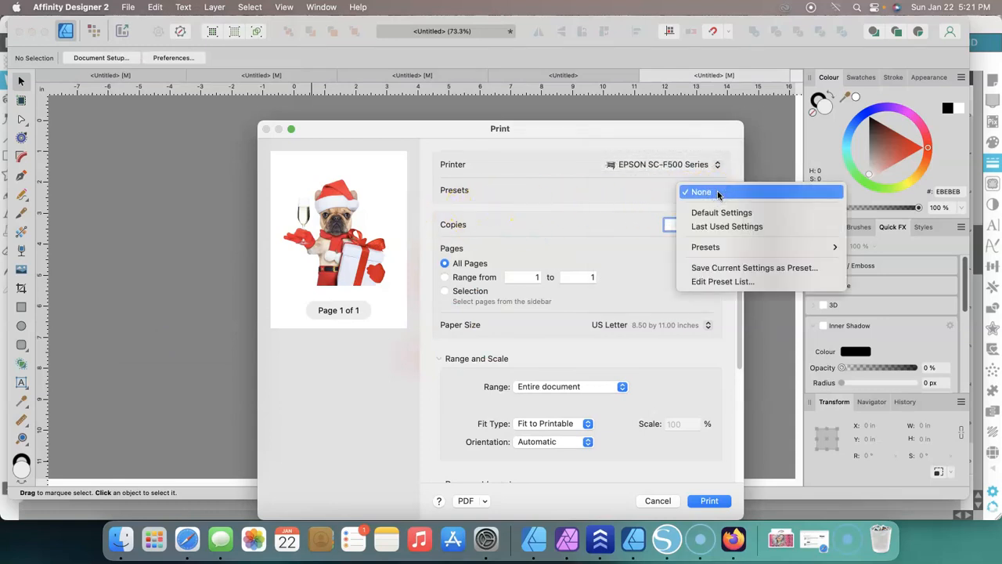
{"action": "left_click", "coordinate": [744, 249]}
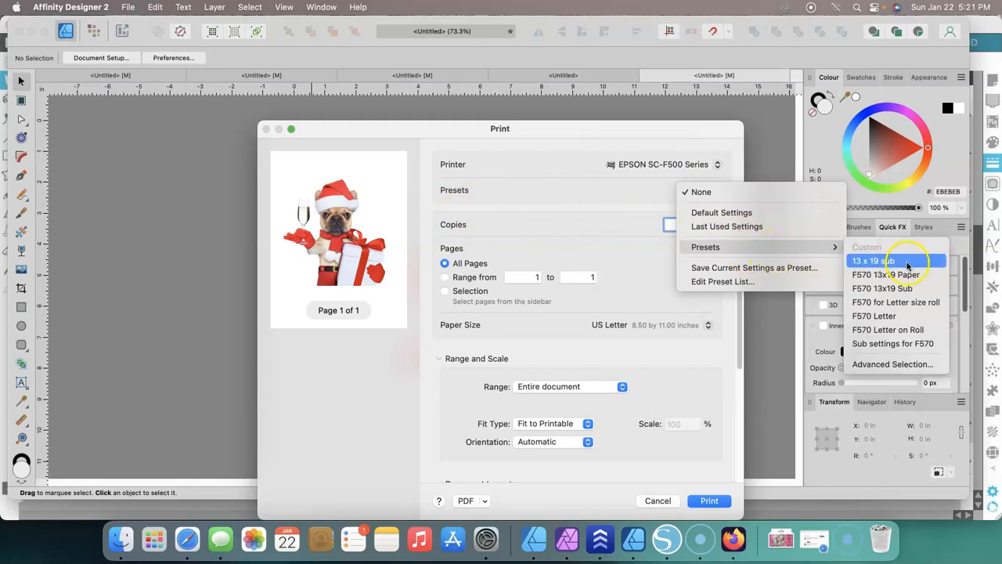
{"action": "left_click", "coordinate": [887, 316]}
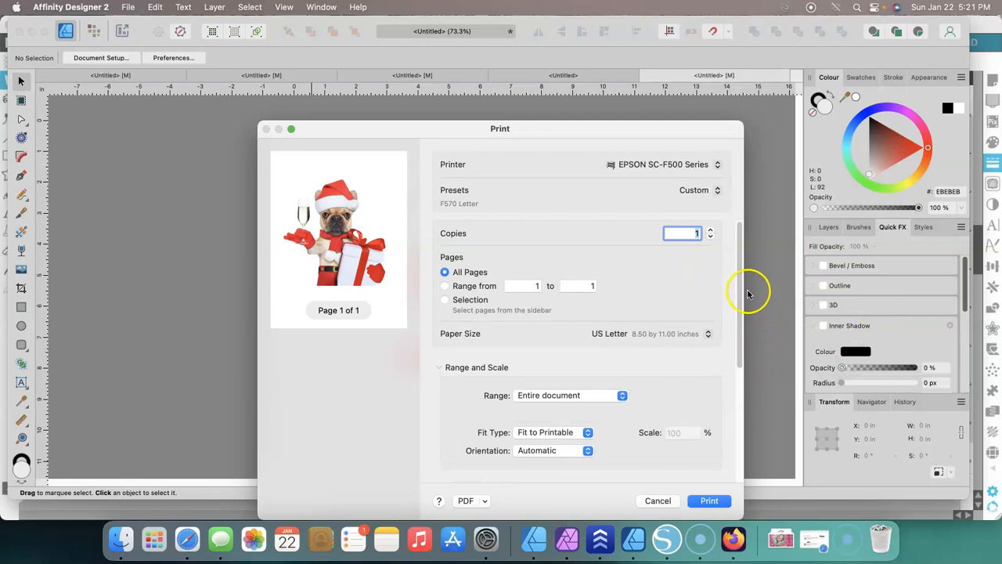
Check the color matching and printer settings stored in the F570 Letter preset, and close the print settings without printing
{"action": "left_click_drag", "start_coordinate": [738, 281], "coordinate": [745, 420]}
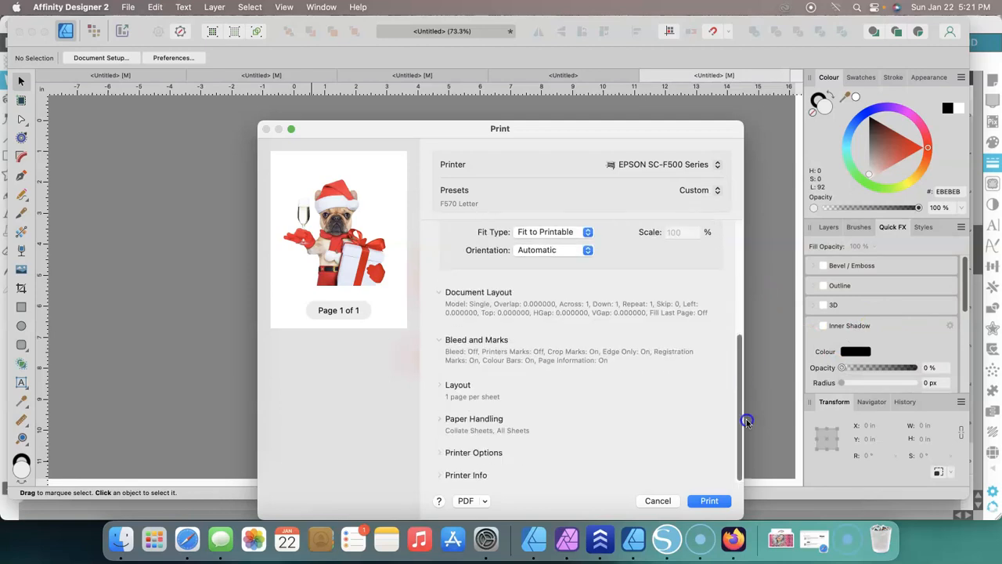
{"action": "left_click", "coordinate": [436, 453]}
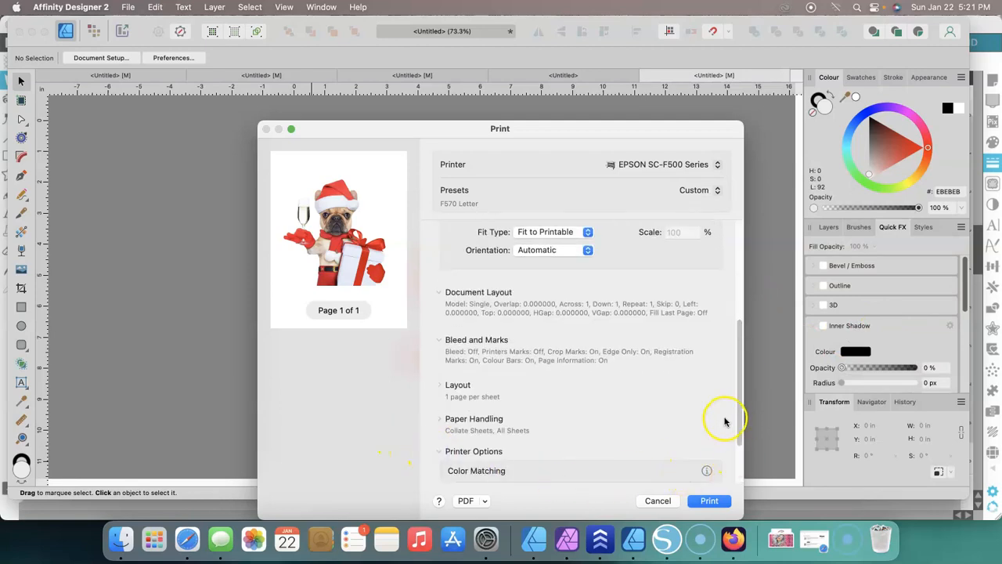
{"action": "left_click_drag", "start_coordinate": [740, 402], "coordinate": [746, 452]}
{"action": "left_click", "coordinate": [505, 400]}
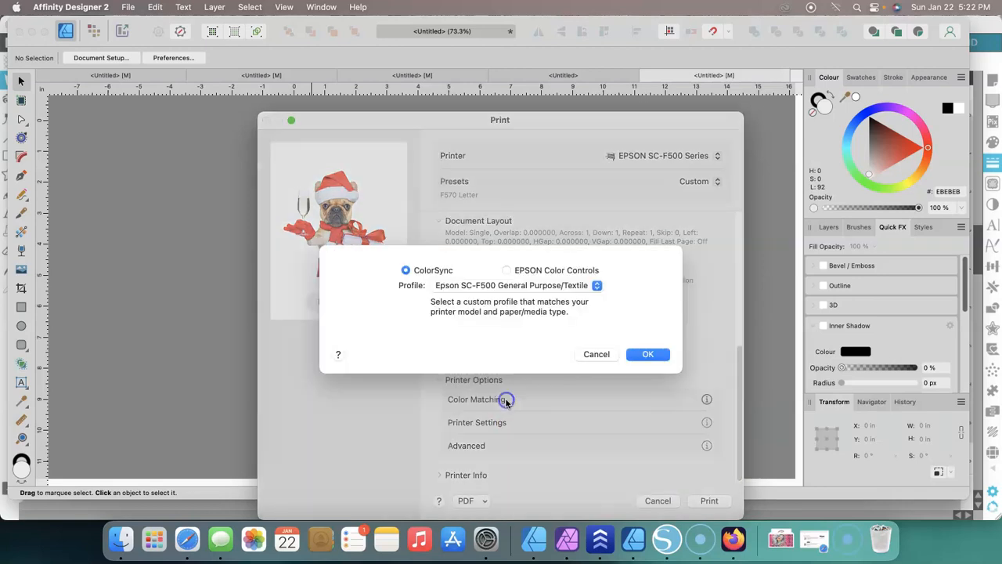
{"action": "left_click", "coordinate": [597, 360]}
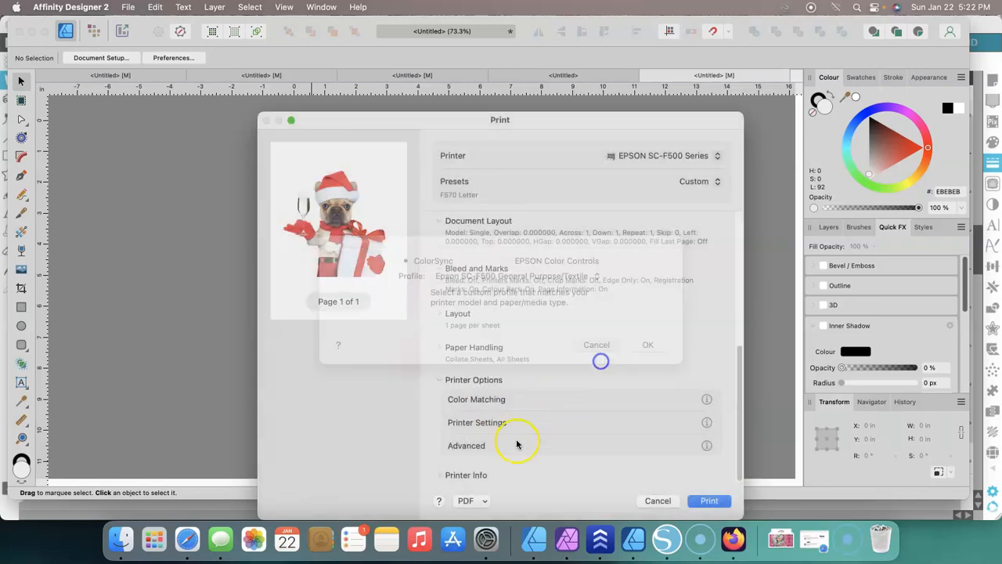
{"action": "left_click", "coordinate": [470, 423]}
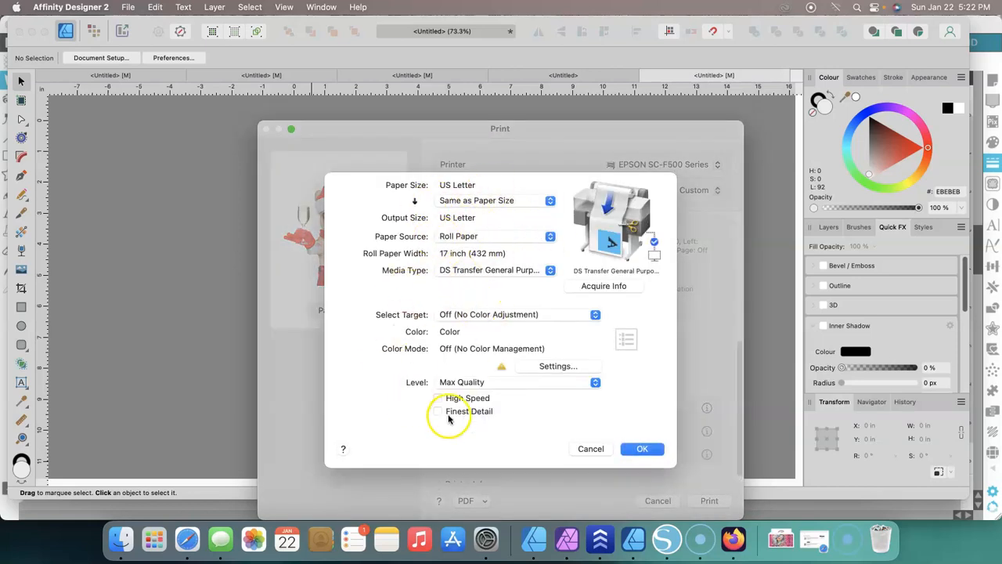
{"action": "left_click", "coordinate": [600, 449]}
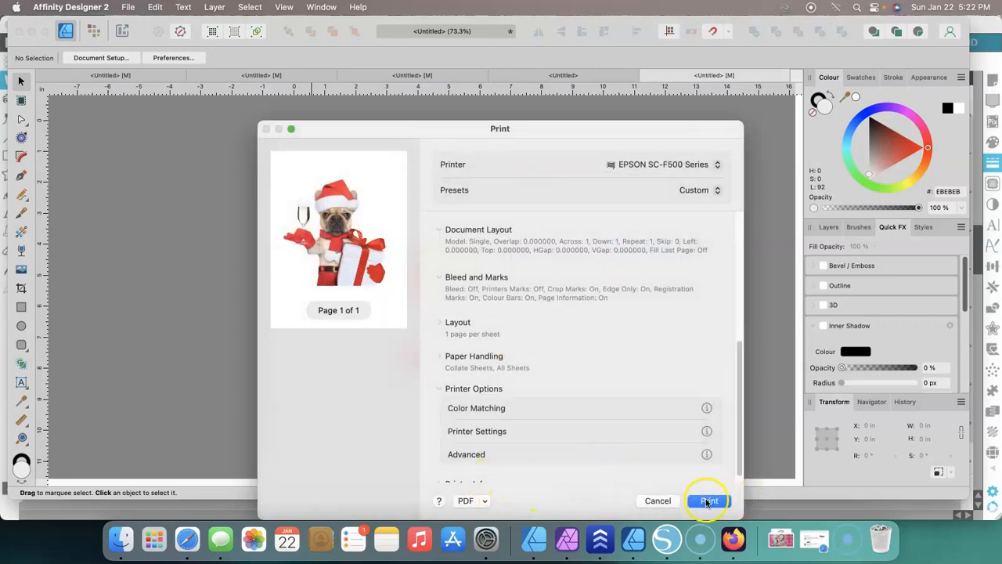
{"action": "left_click", "coordinate": [658, 501]}
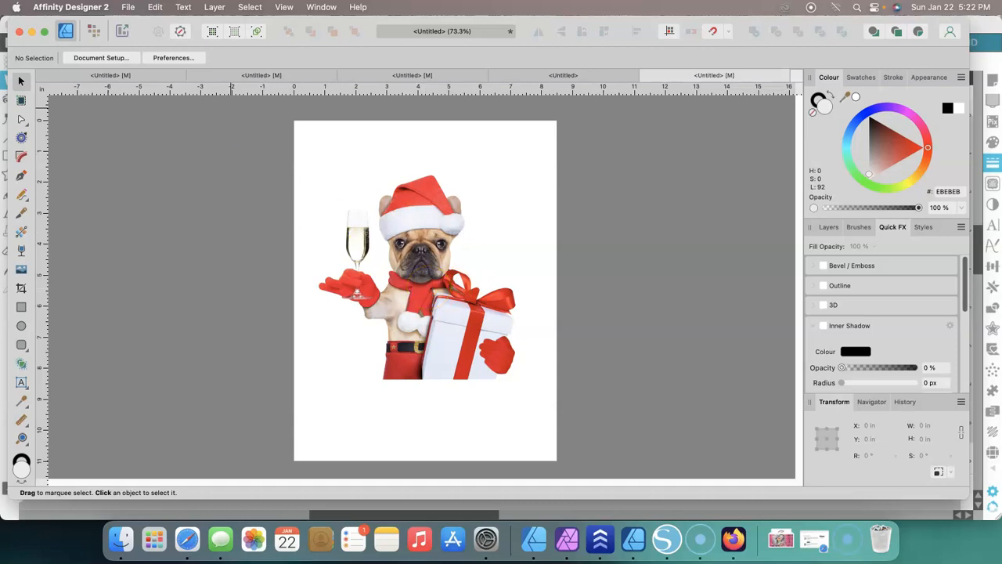
Examine the print settings and presets available for the EPSON ET-8550 Series (IP) printer, and cancel without printing
{"action": "left_click", "coordinate": [129, 8]}
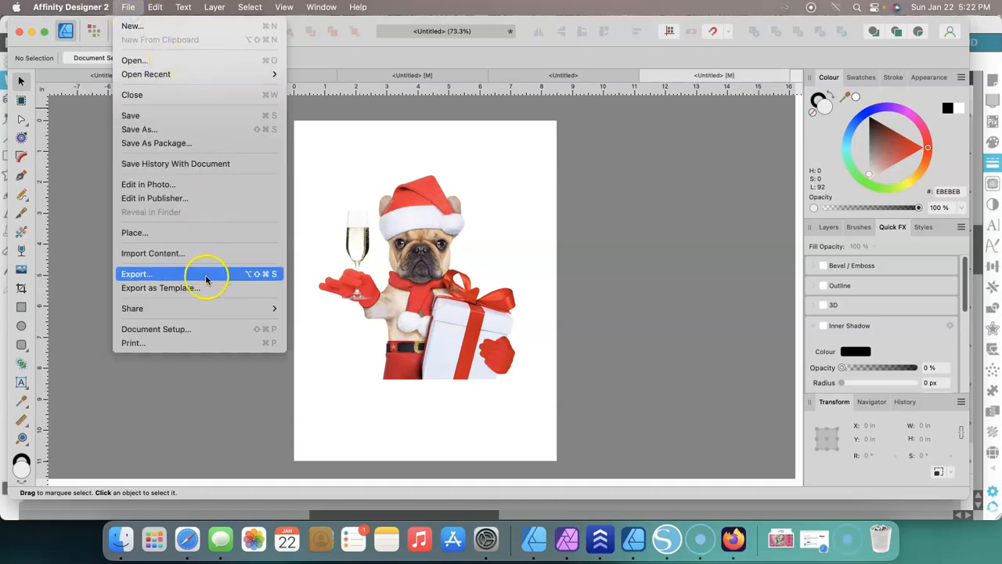
{"action": "left_click", "coordinate": [193, 342]}
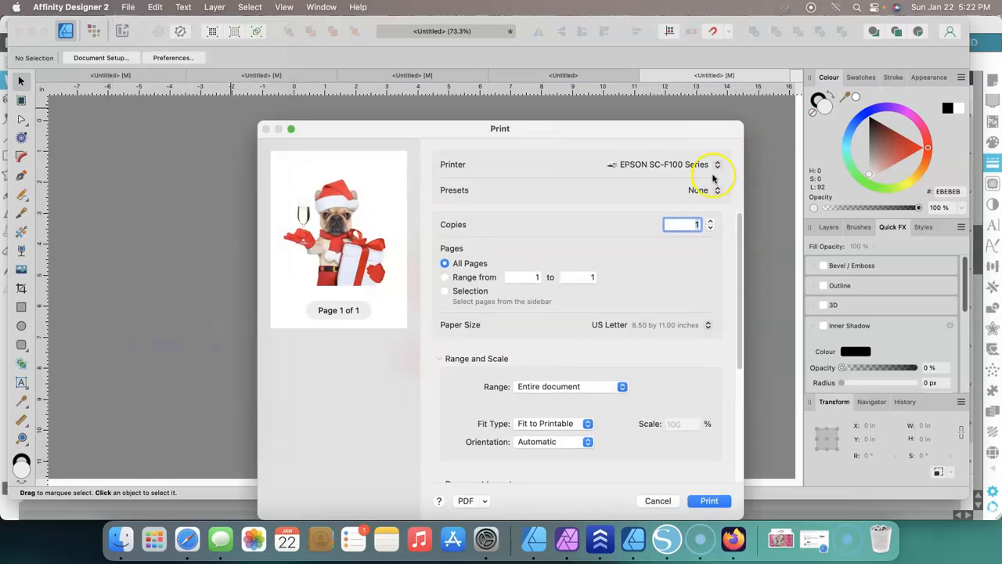
{"action": "left_click", "coordinate": [715, 165]}
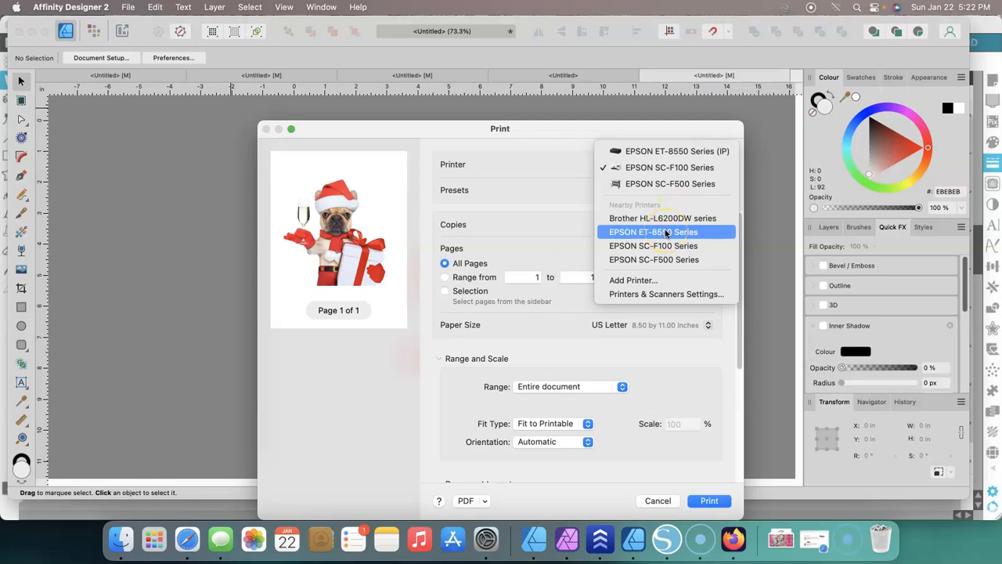
{"action": "left_click", "coordinate": [664, 152]}
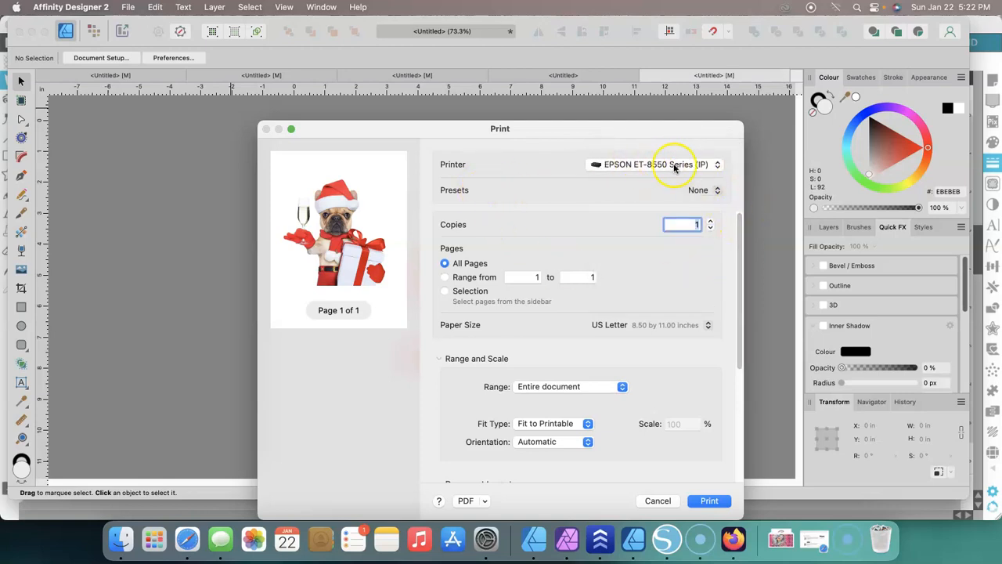
{"action": "mouse_move", "coordinate": [745, 226]}
{"action": "left_mouse_down"}
{"action": "mouse_move", "coordinate": [748, 347]}
{"action": "mouse_move", "coordinate": [740, 230]}
{"action": "left_mouse_up"}
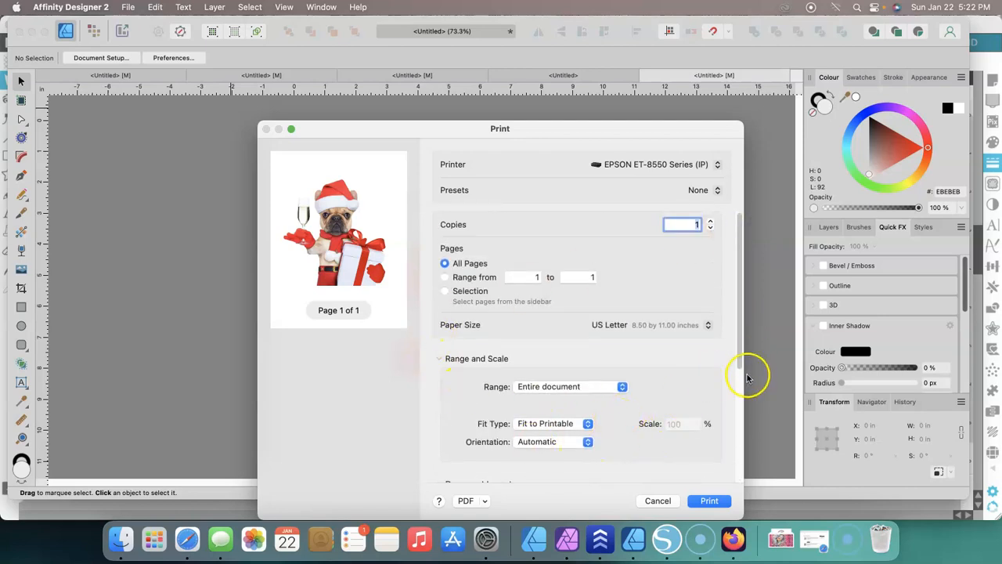
{"action": "left_click_drag", "start_coordinate": [738, 347], "coordinate": [748, 304]}
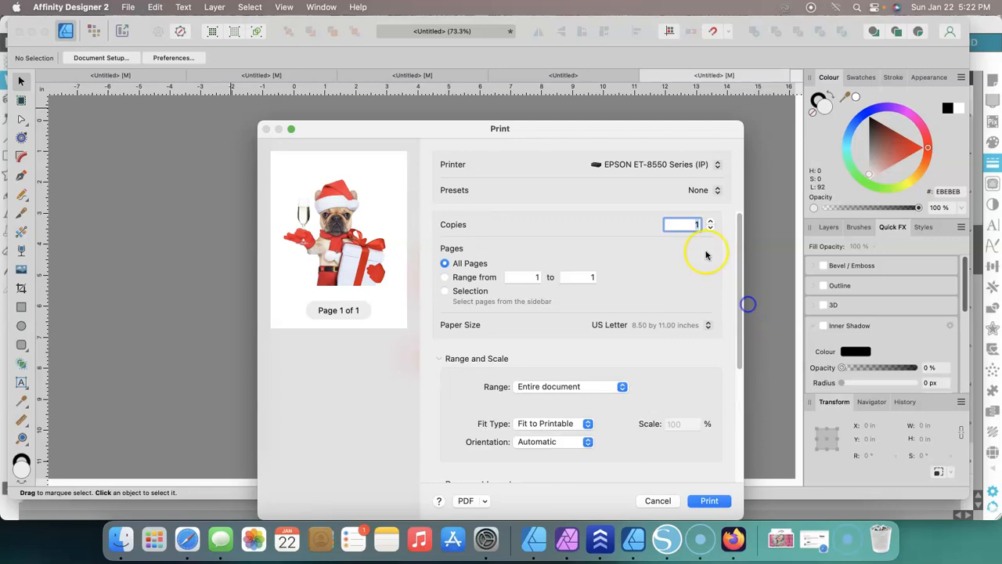
{"action": "left_click", "coordinate": [699, 191]}
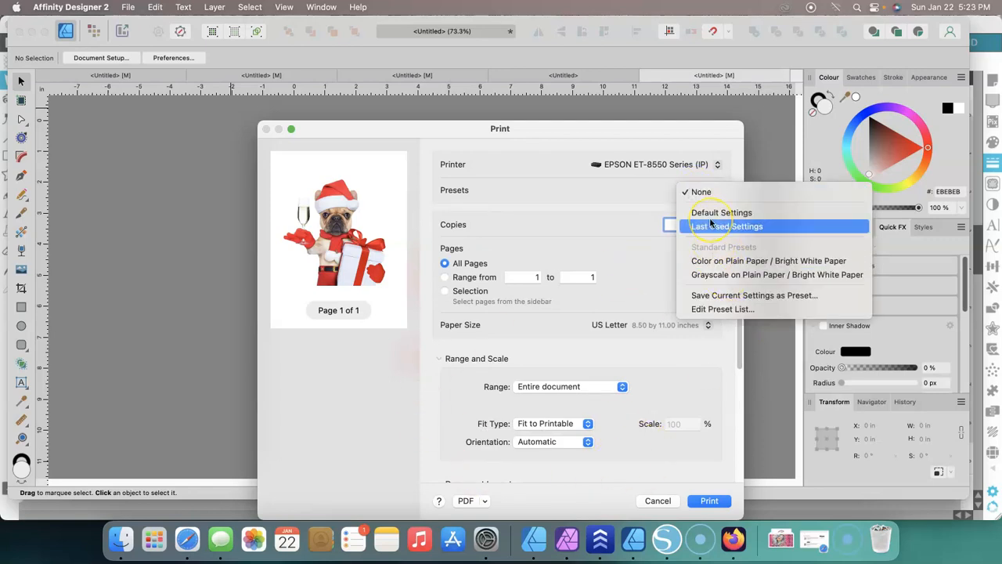
{"action": "left_click", "coordinate": [718, 300]}
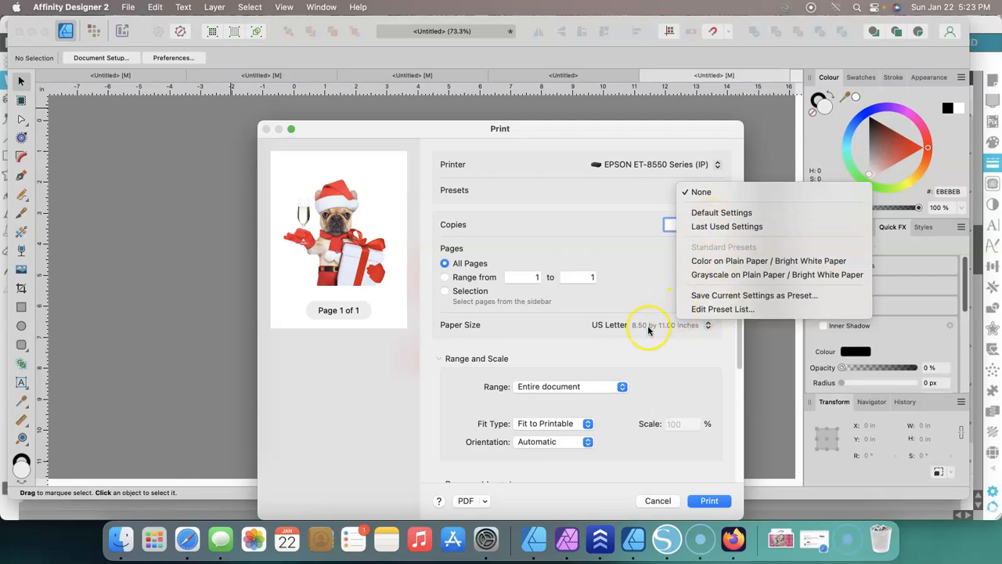
{"action": "left_click", "coordinate": [657, 505]}
{"action": "left_click", "coordinate": [658, 504]}
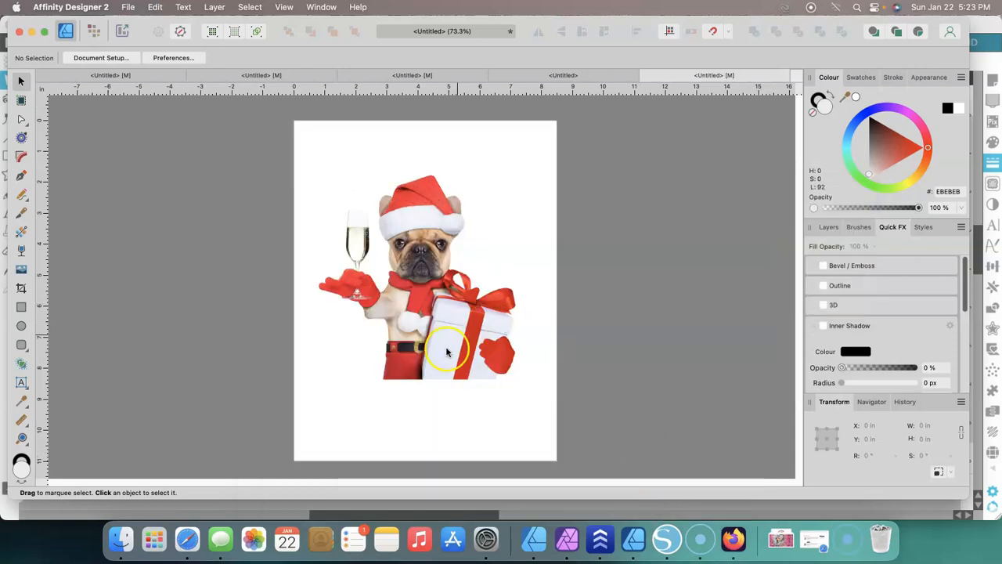